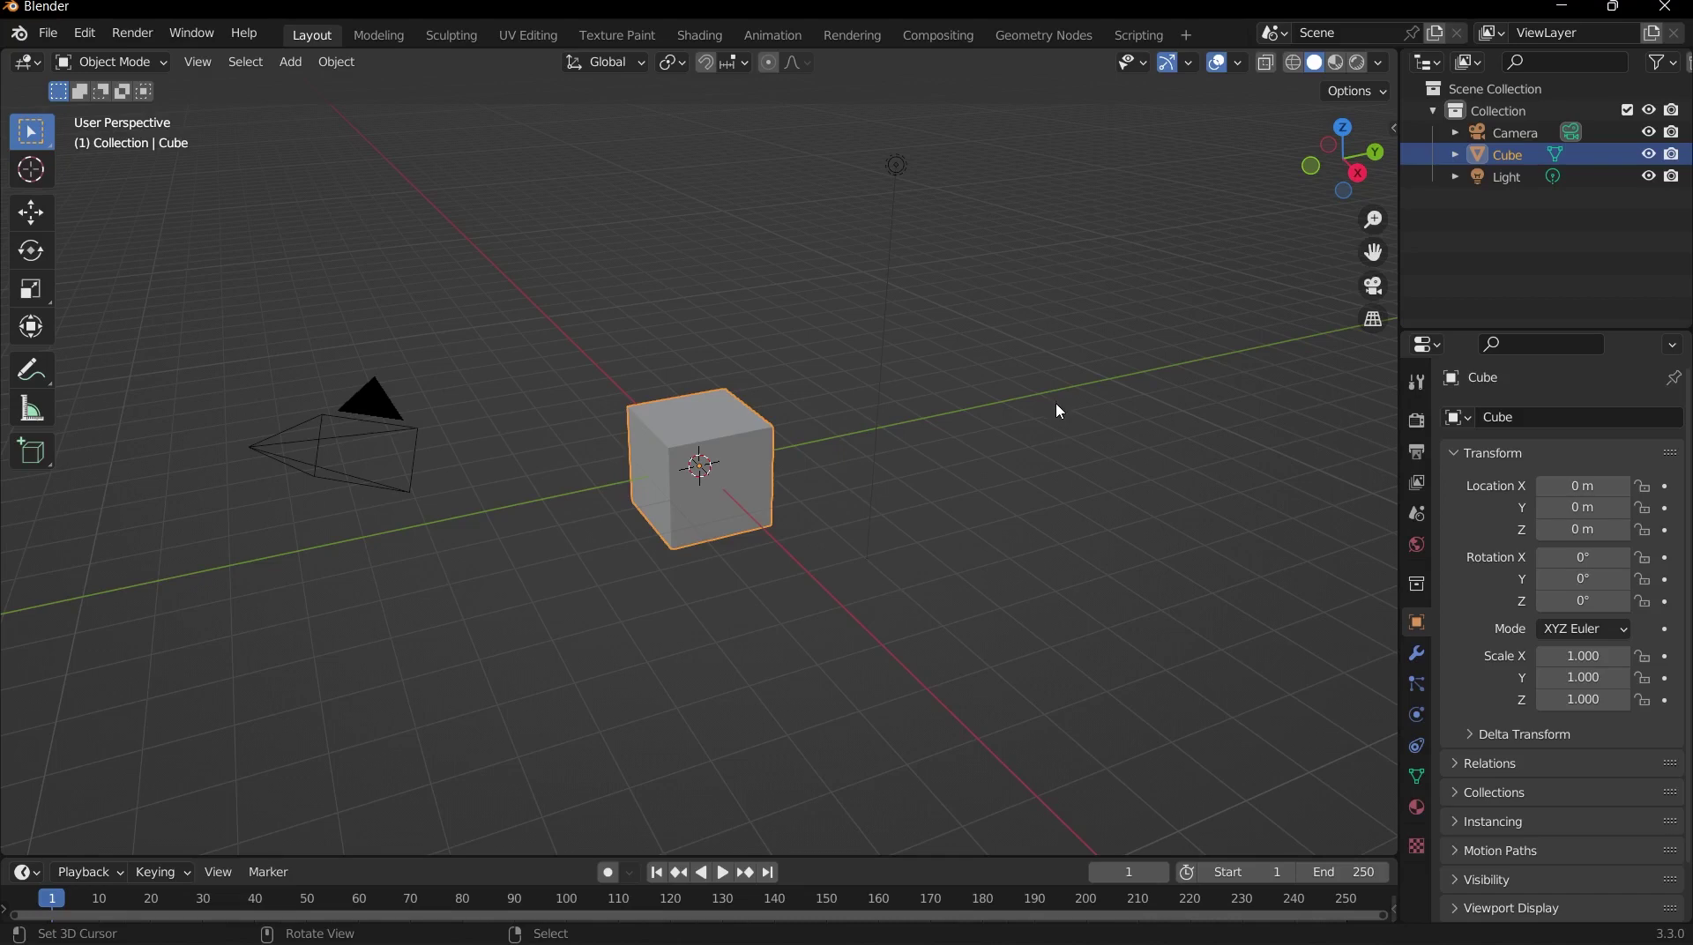
Examine the default cube from different angles and distances by orbiting, panning and zooming the view
middle_click_drag(1043, 341, 568, 326)
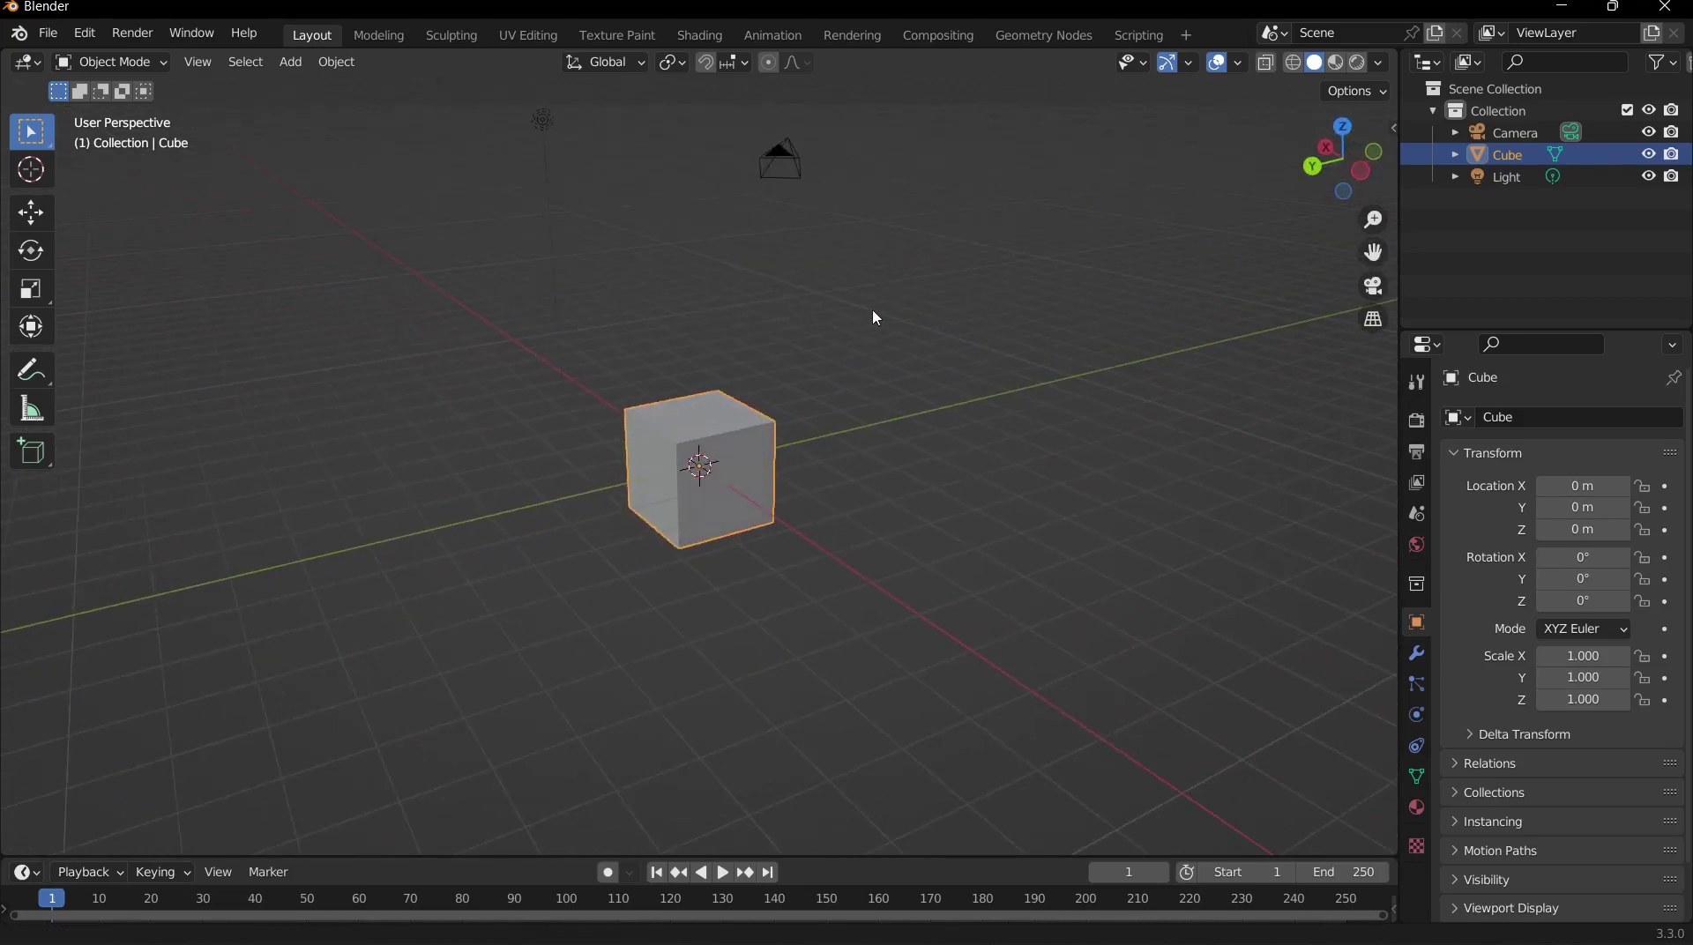
mouse_move(874, 318)
middle_mouse_down("shift")
mouse_move(649, 378)
mouse_move(797, 344)
mouse_move(917, 261)
mouse_move(818, 351)
mouse_move(858, 340)
middle_mouse_up("shift")
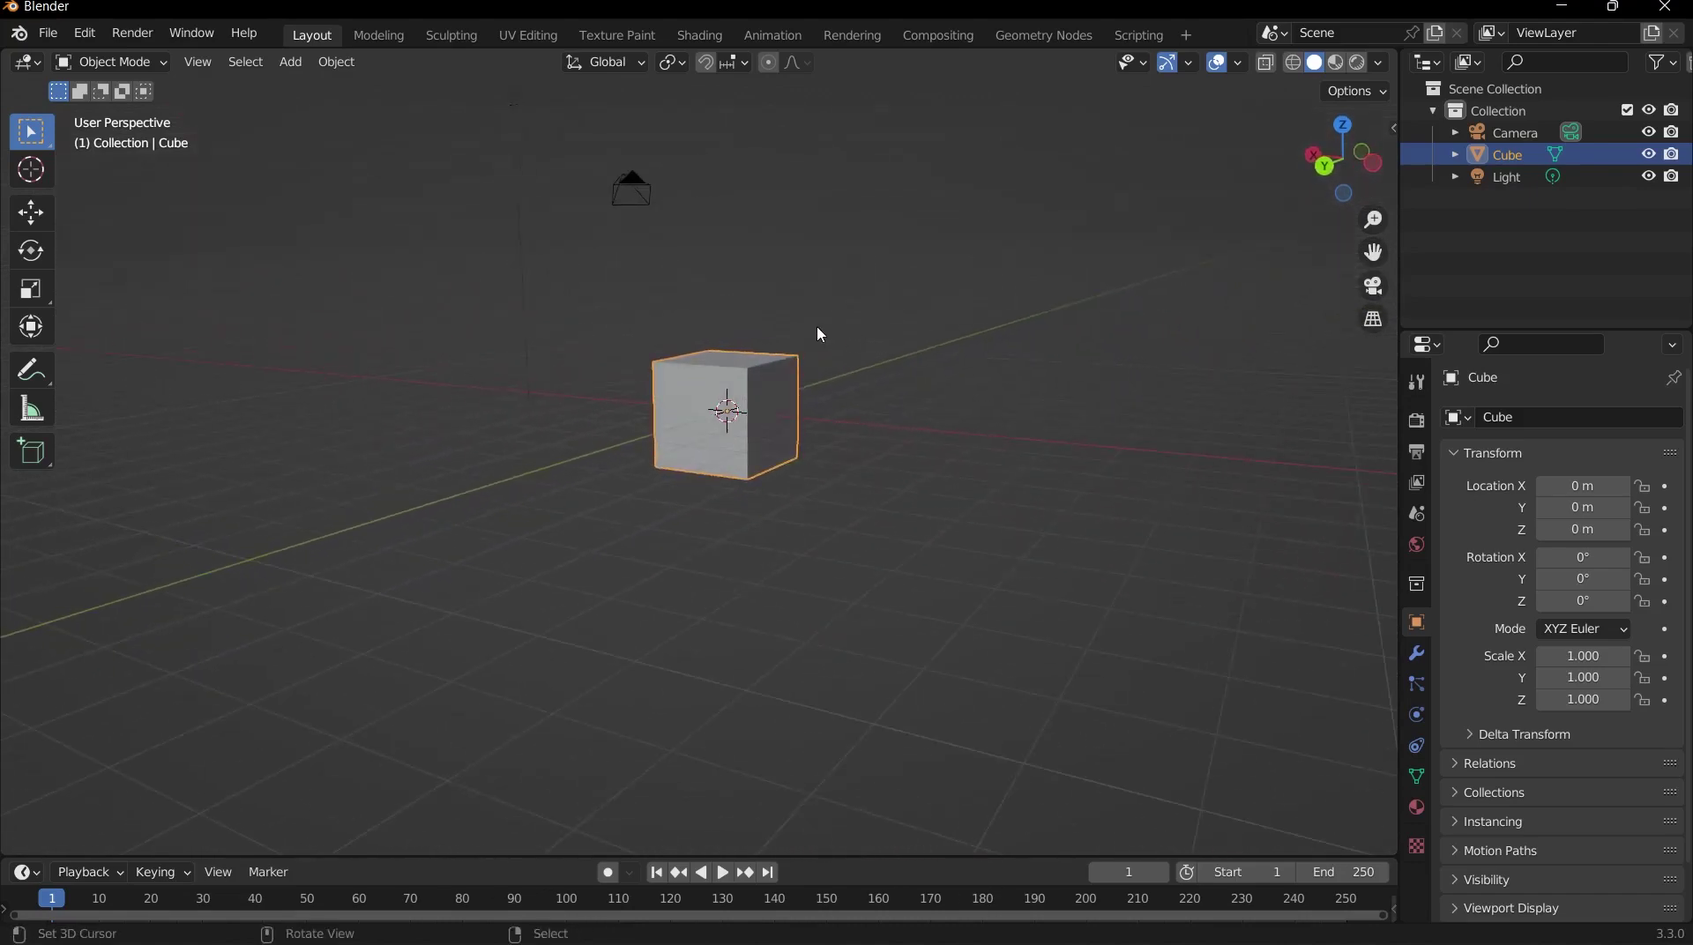
scroll(798, 326, "up", 2)
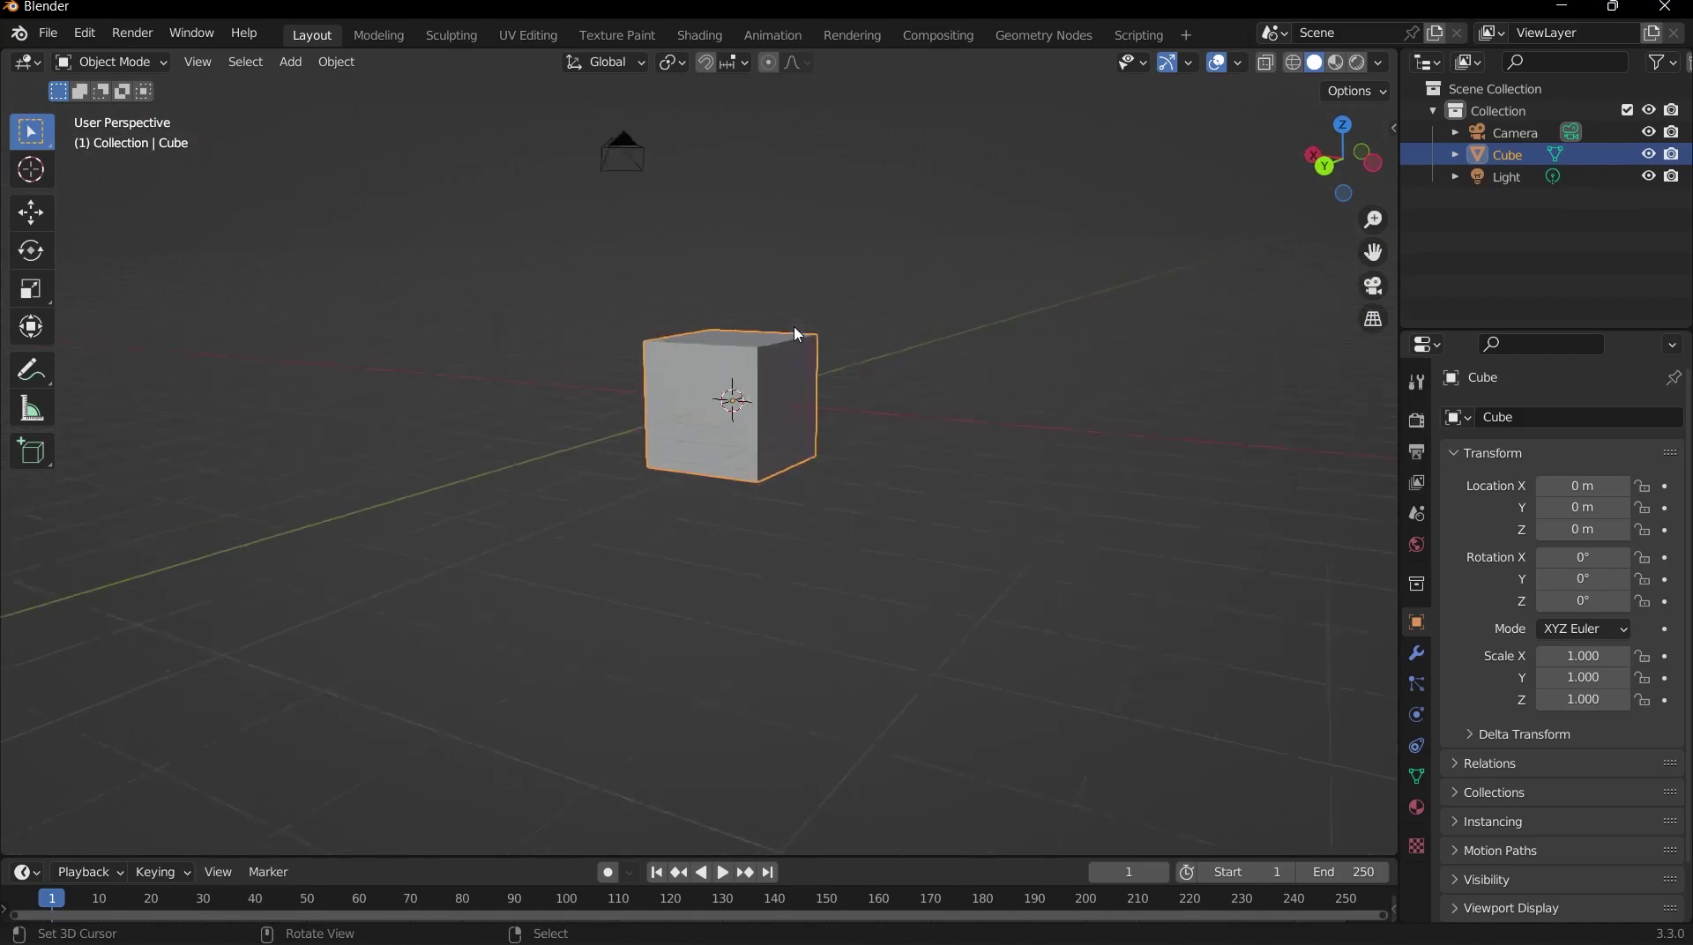
scroll(793, 327, "up", 3)
scroll(792, 324, "down", 1)
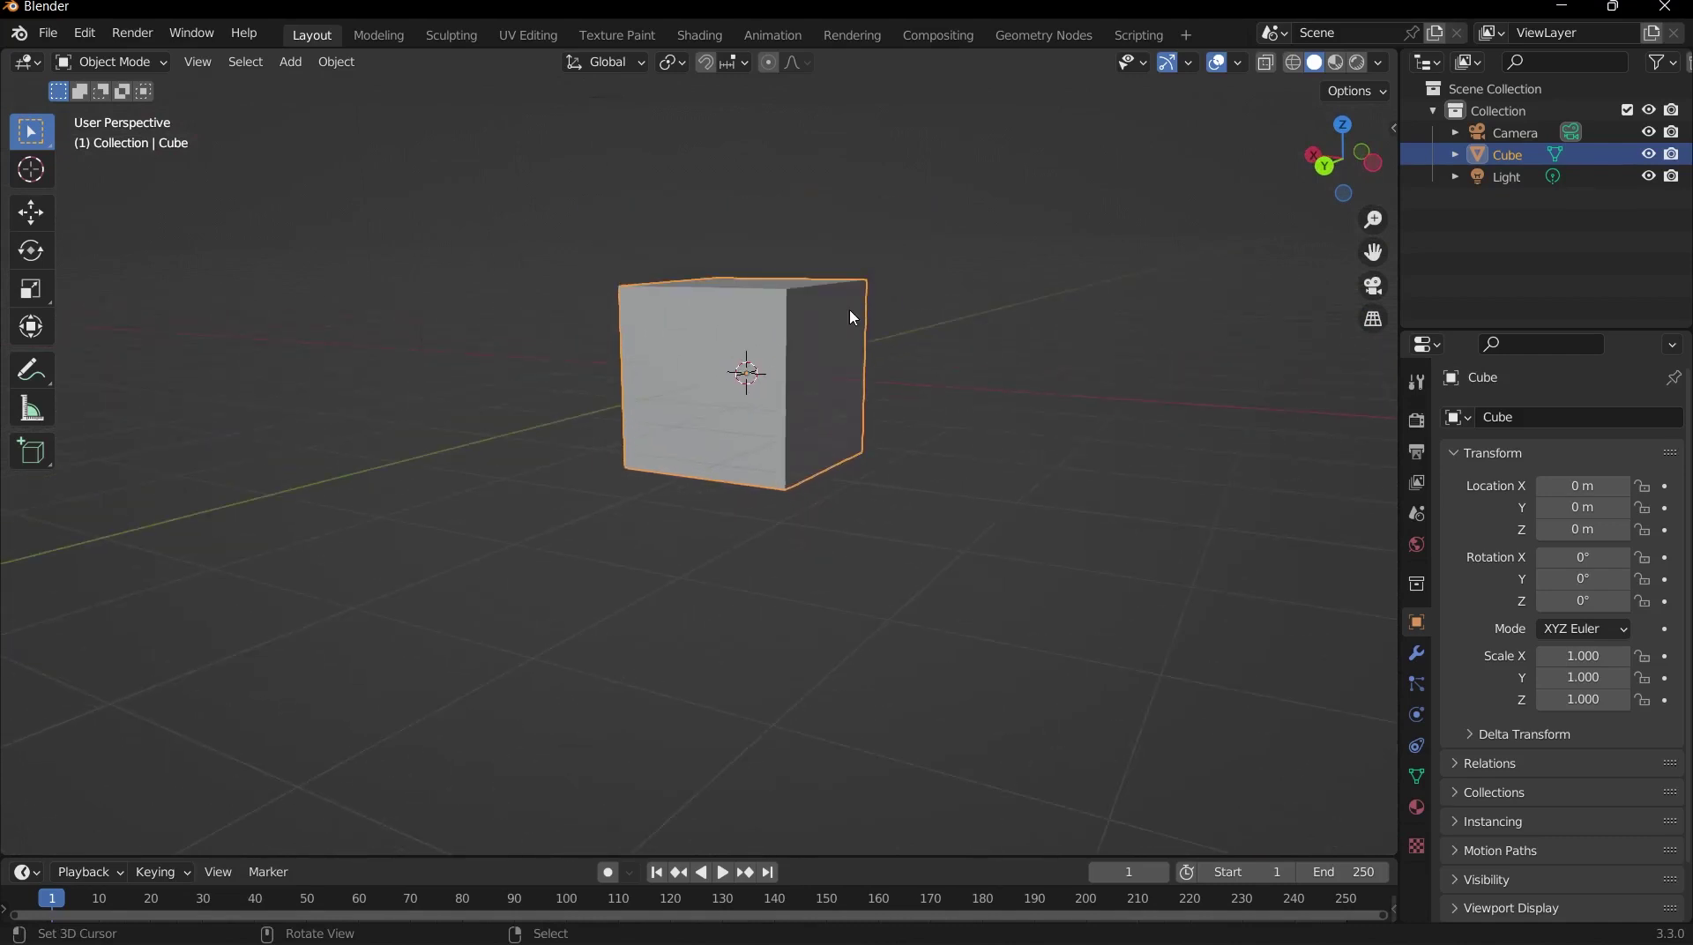
middle_click_drag(851, 318, 810, 351)
scroll(539, 357, "down", 4)
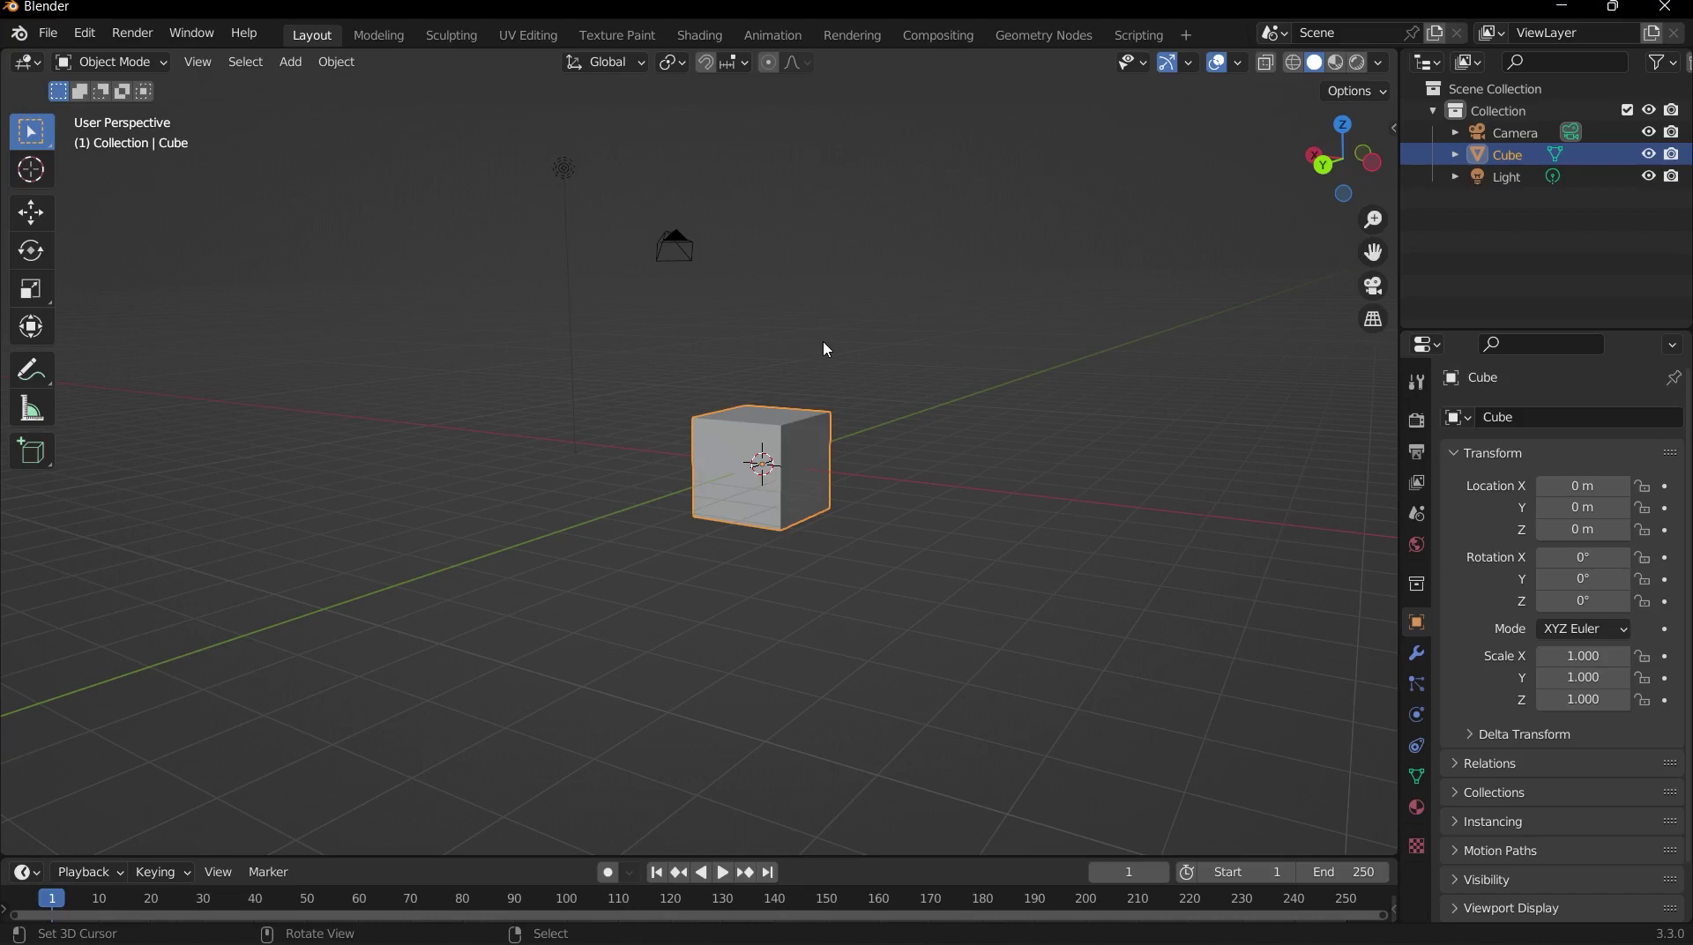
Examine the cube from preset viewpoints, including the bottom, right and camera views, and return to a free perspective view
key("grave")
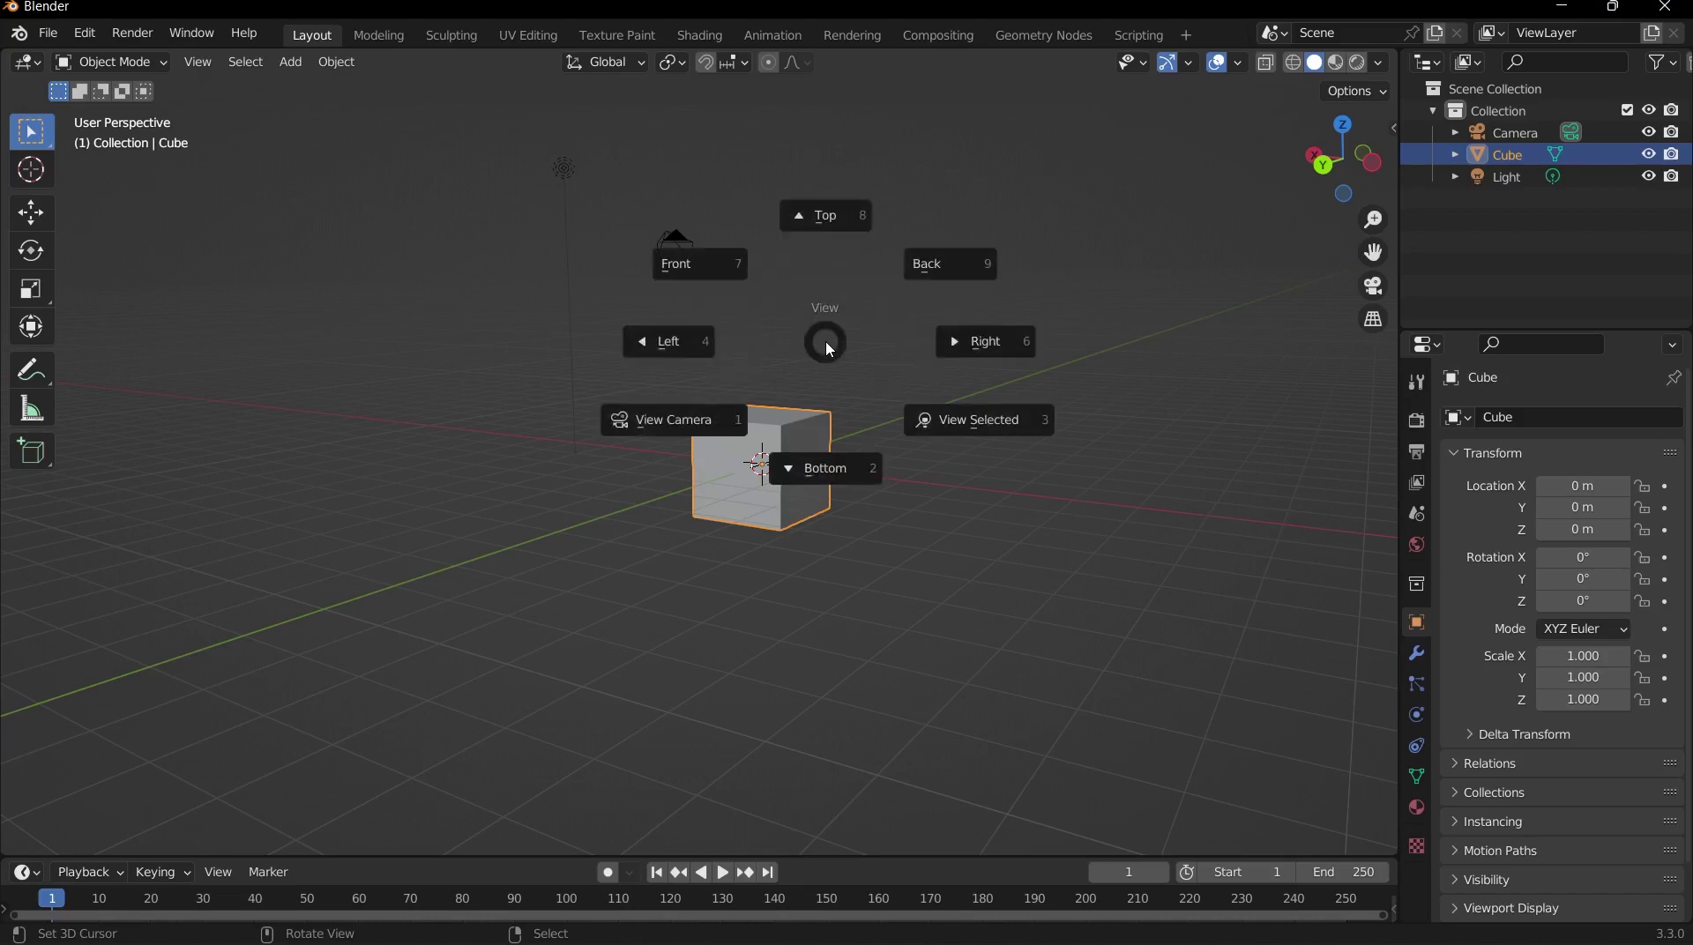
left_click(813, 221)
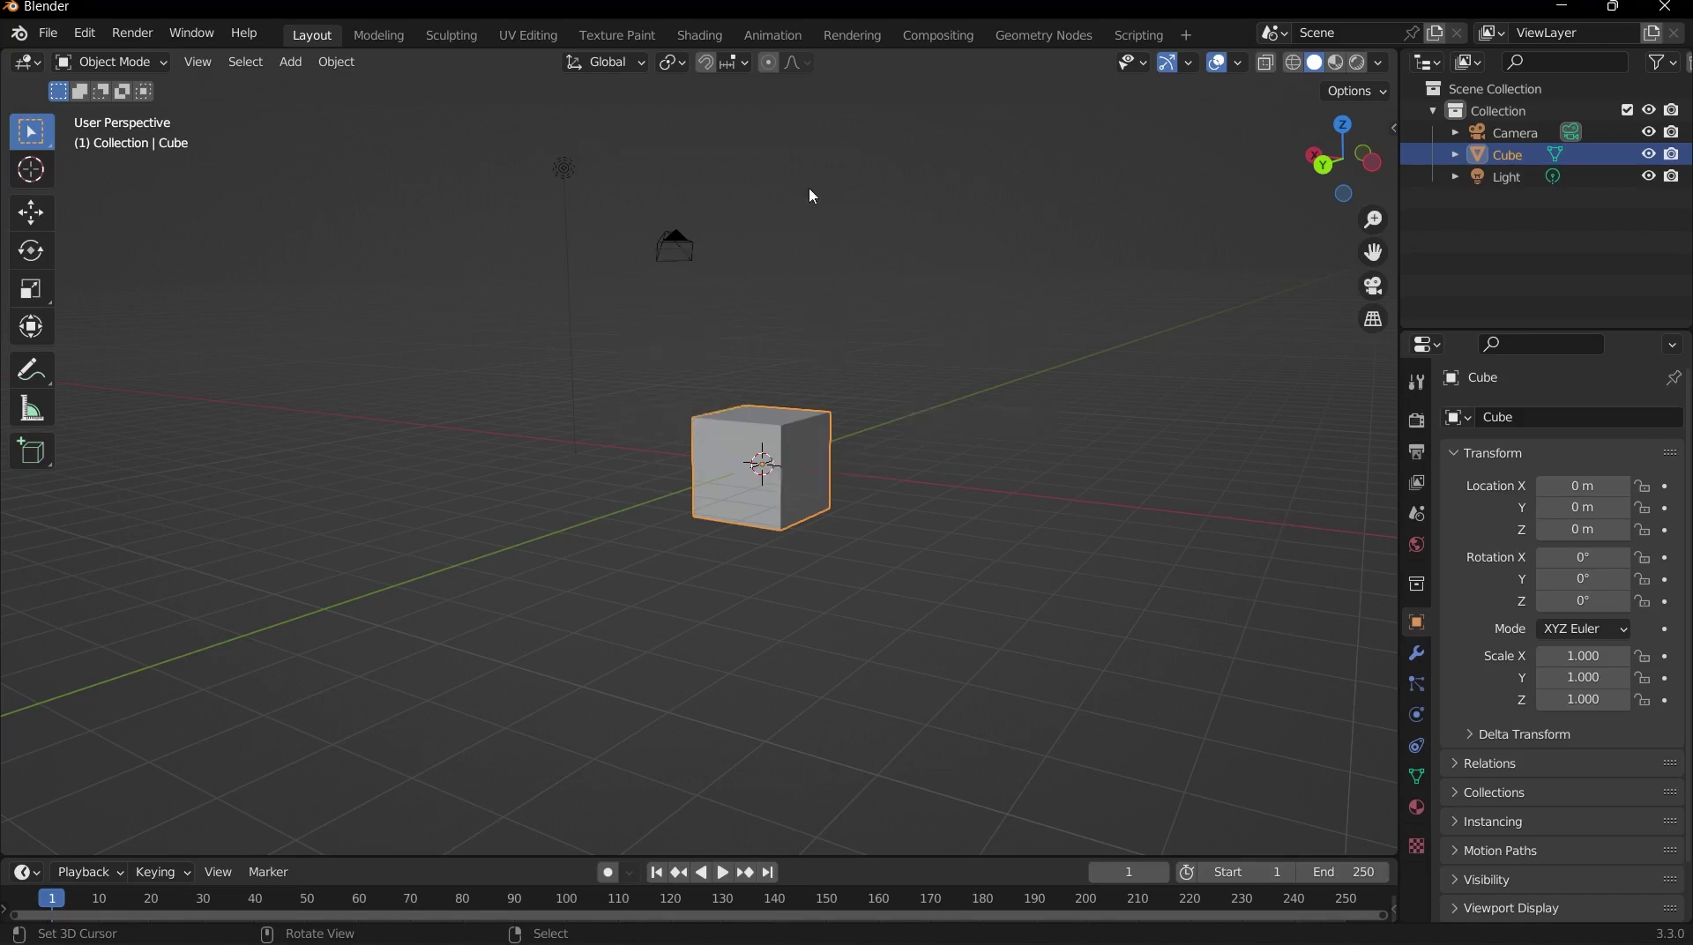
key("grave")
left_click(786, 400)
key("grave")
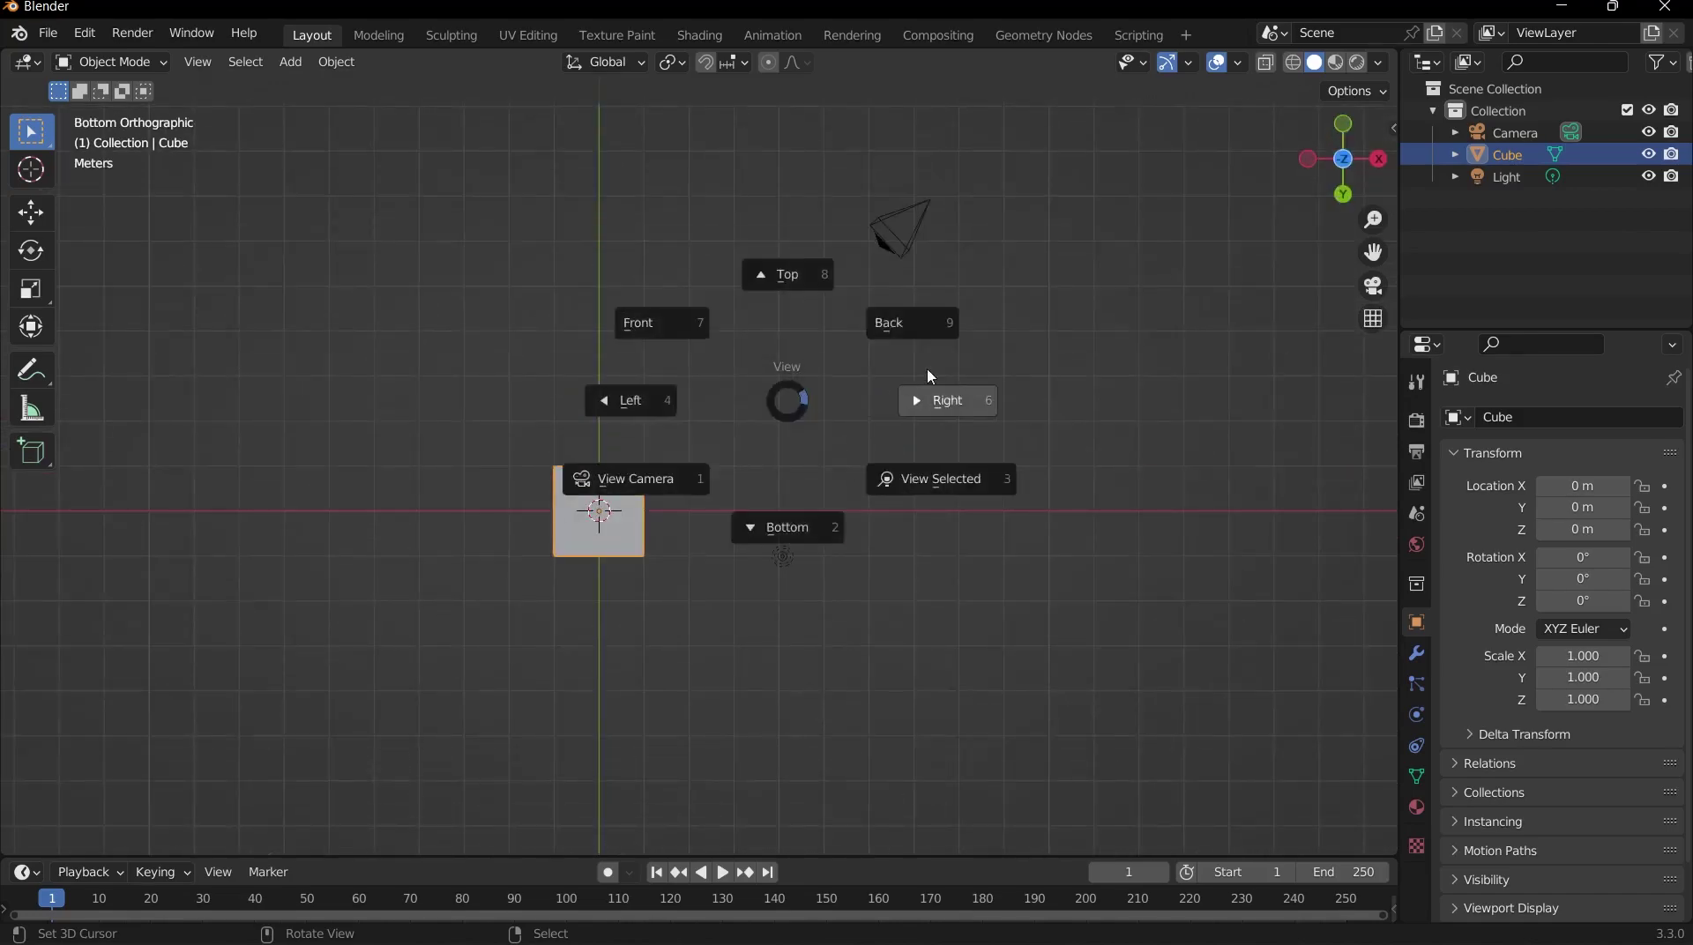
left_click(951, 397)
key("grave")
left_click(900, 472)
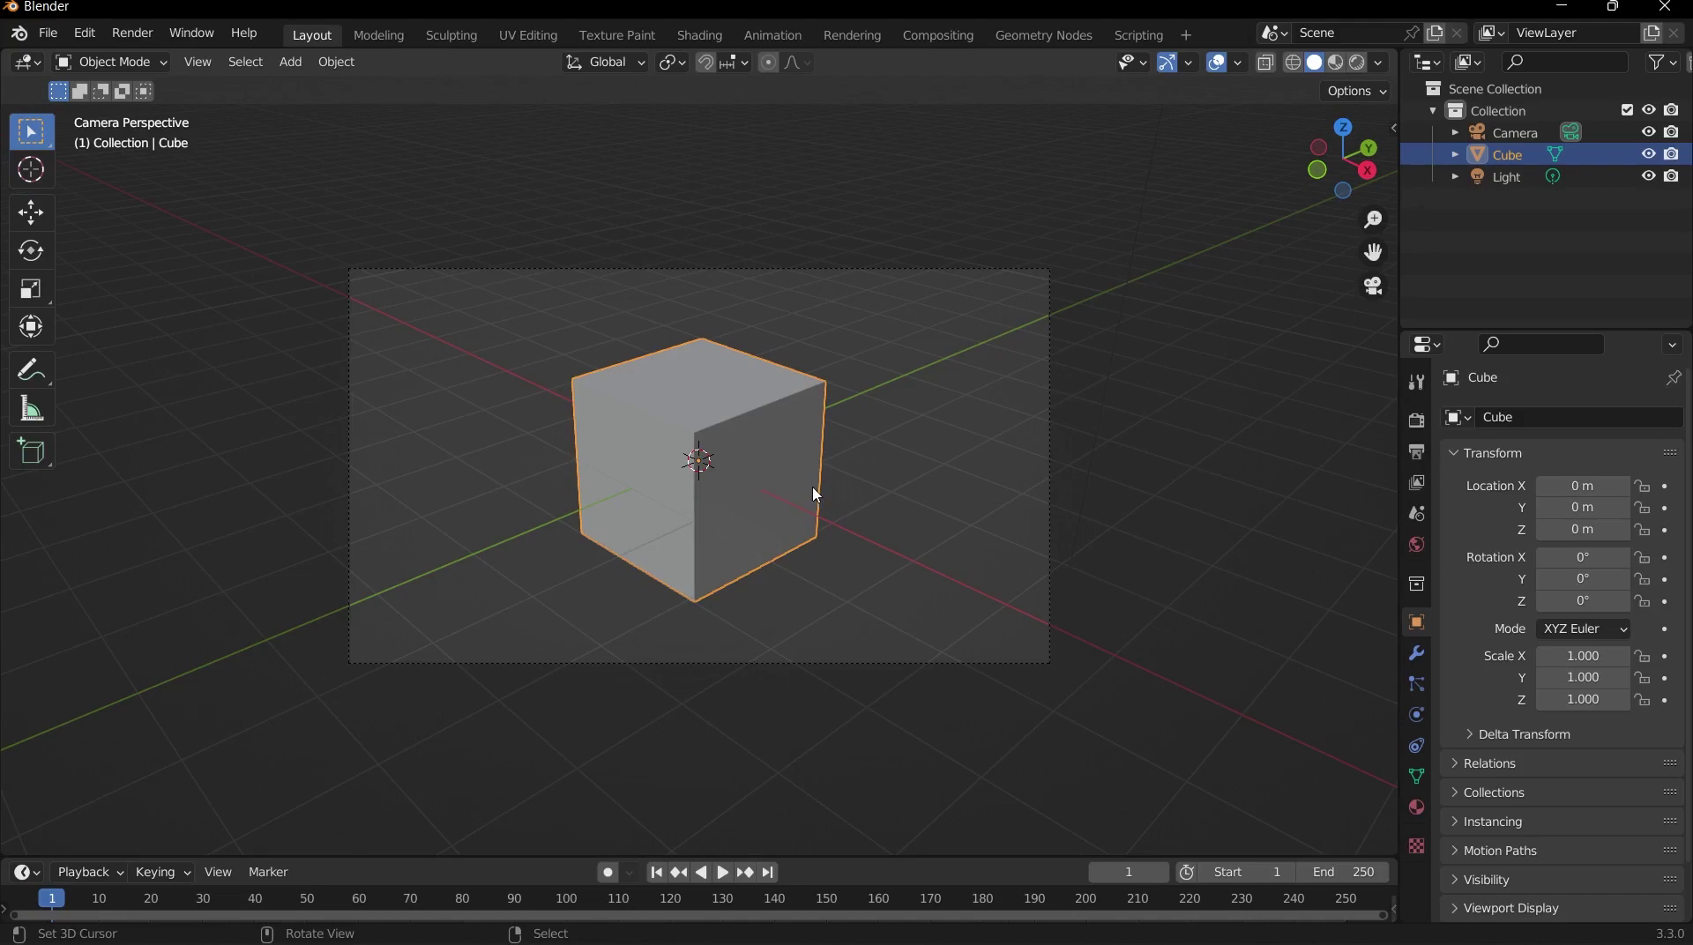
middle_click_drag(676, 482, 773, 451)
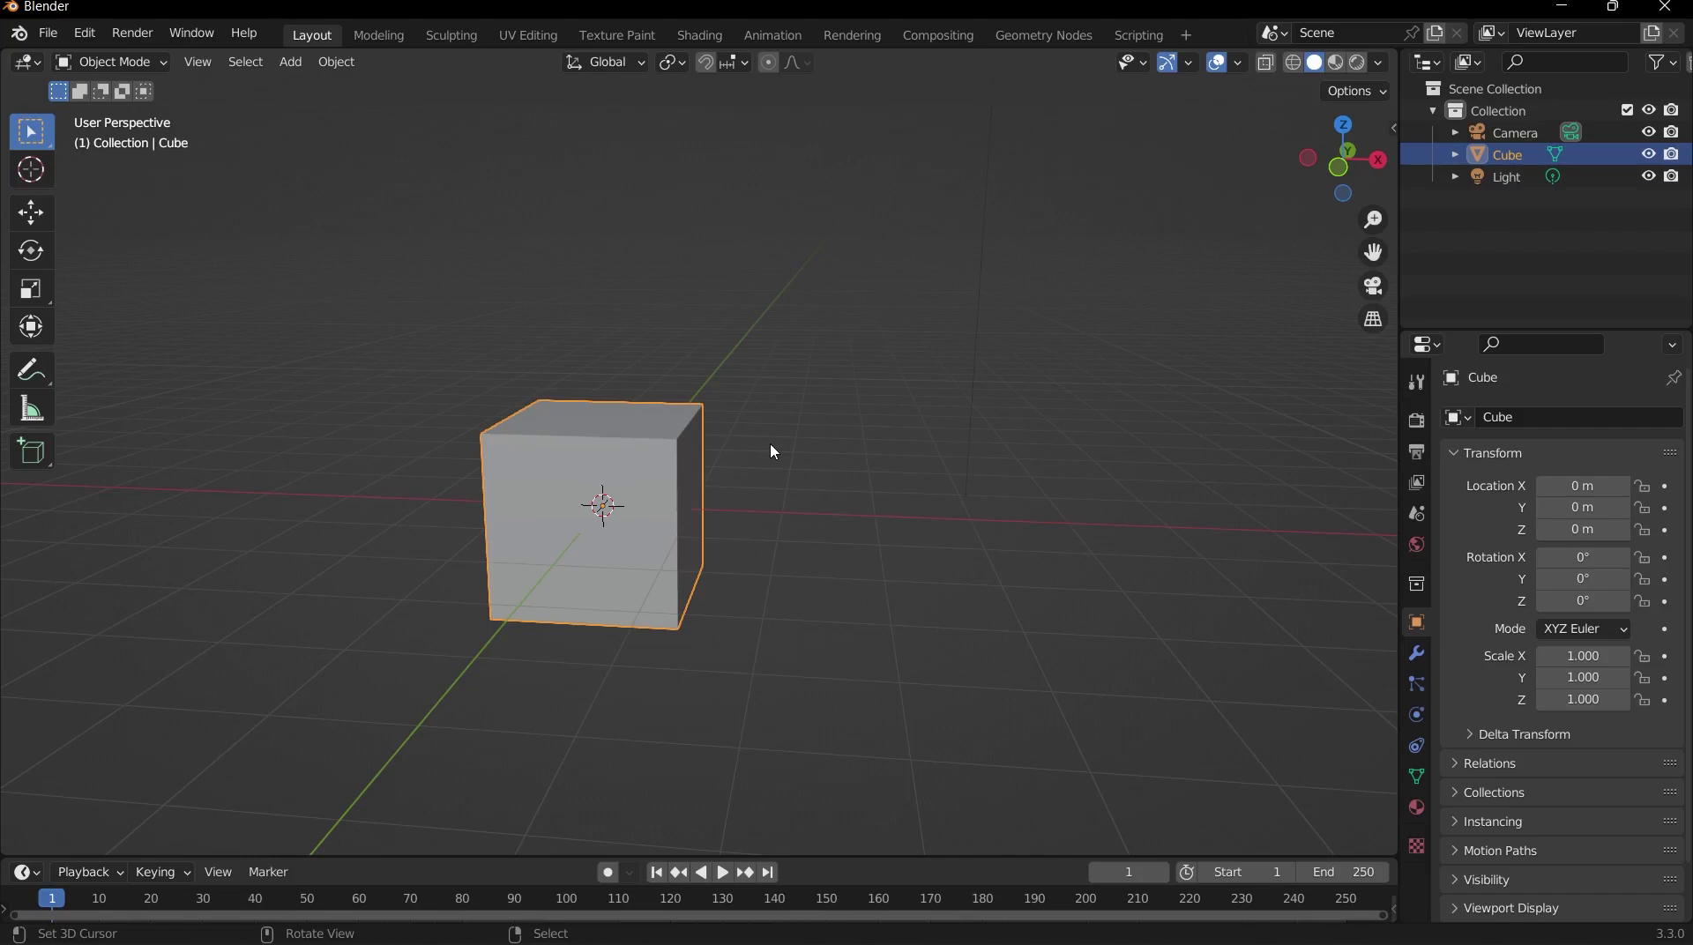
middle_click_drag(770, 443, 758, 388)
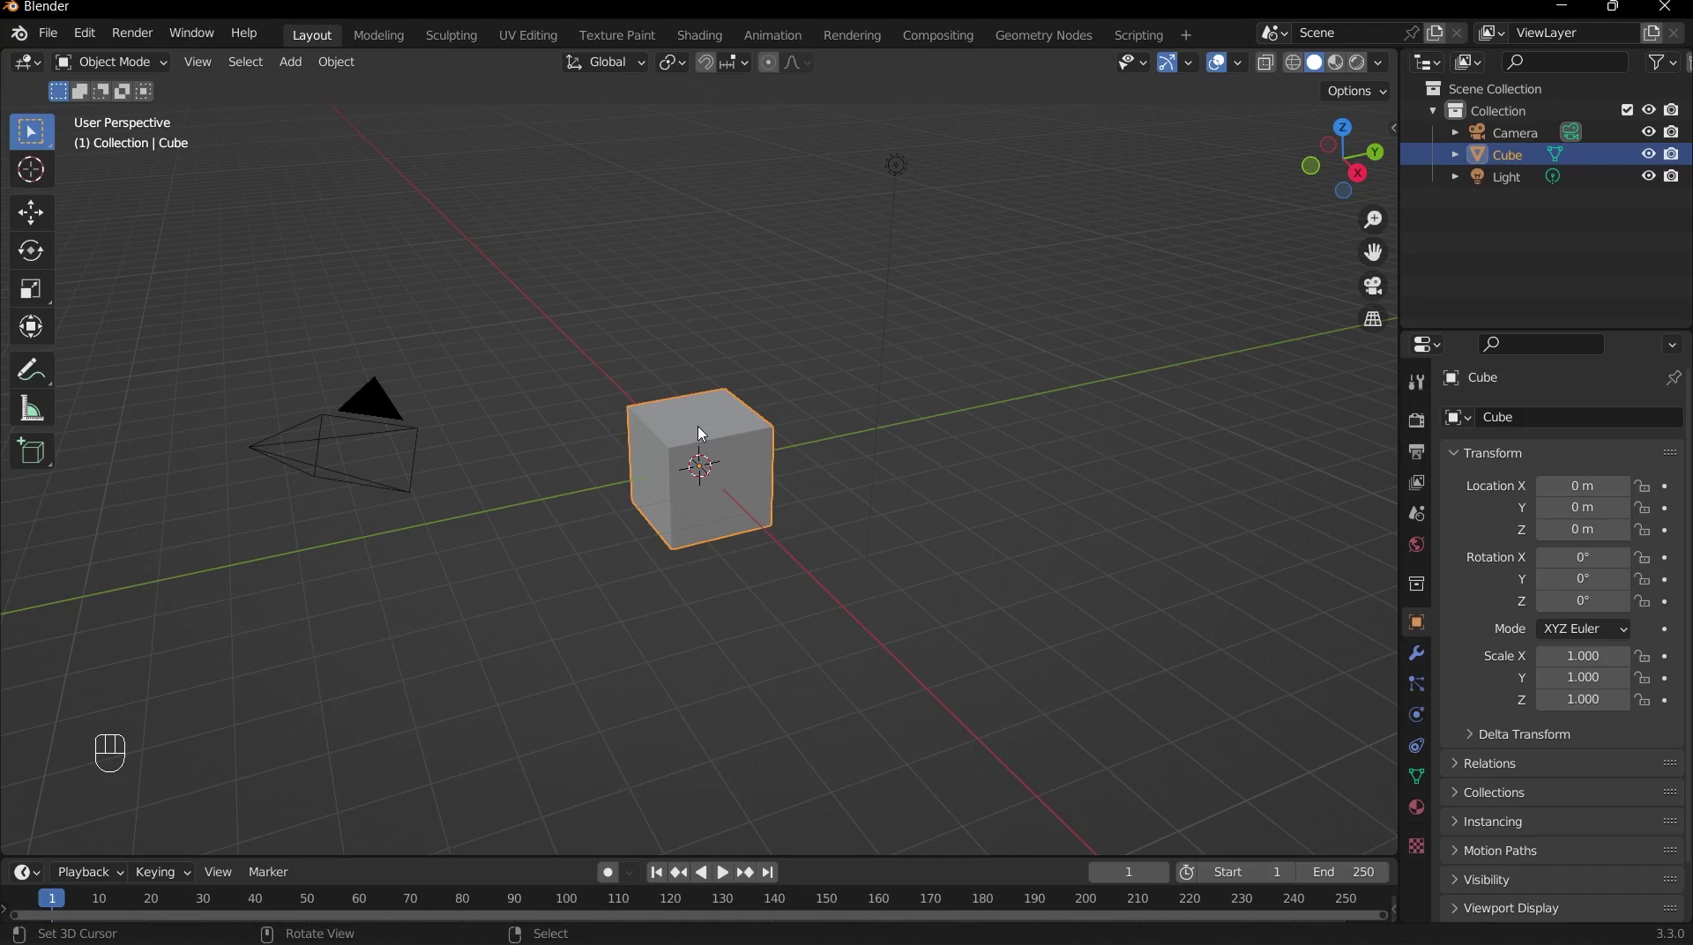
Select the camera, light and cube in turn, and move the cube to about X 0.20 m, Y 3.06 m, Z 2.11 m
left_click(363, 395)
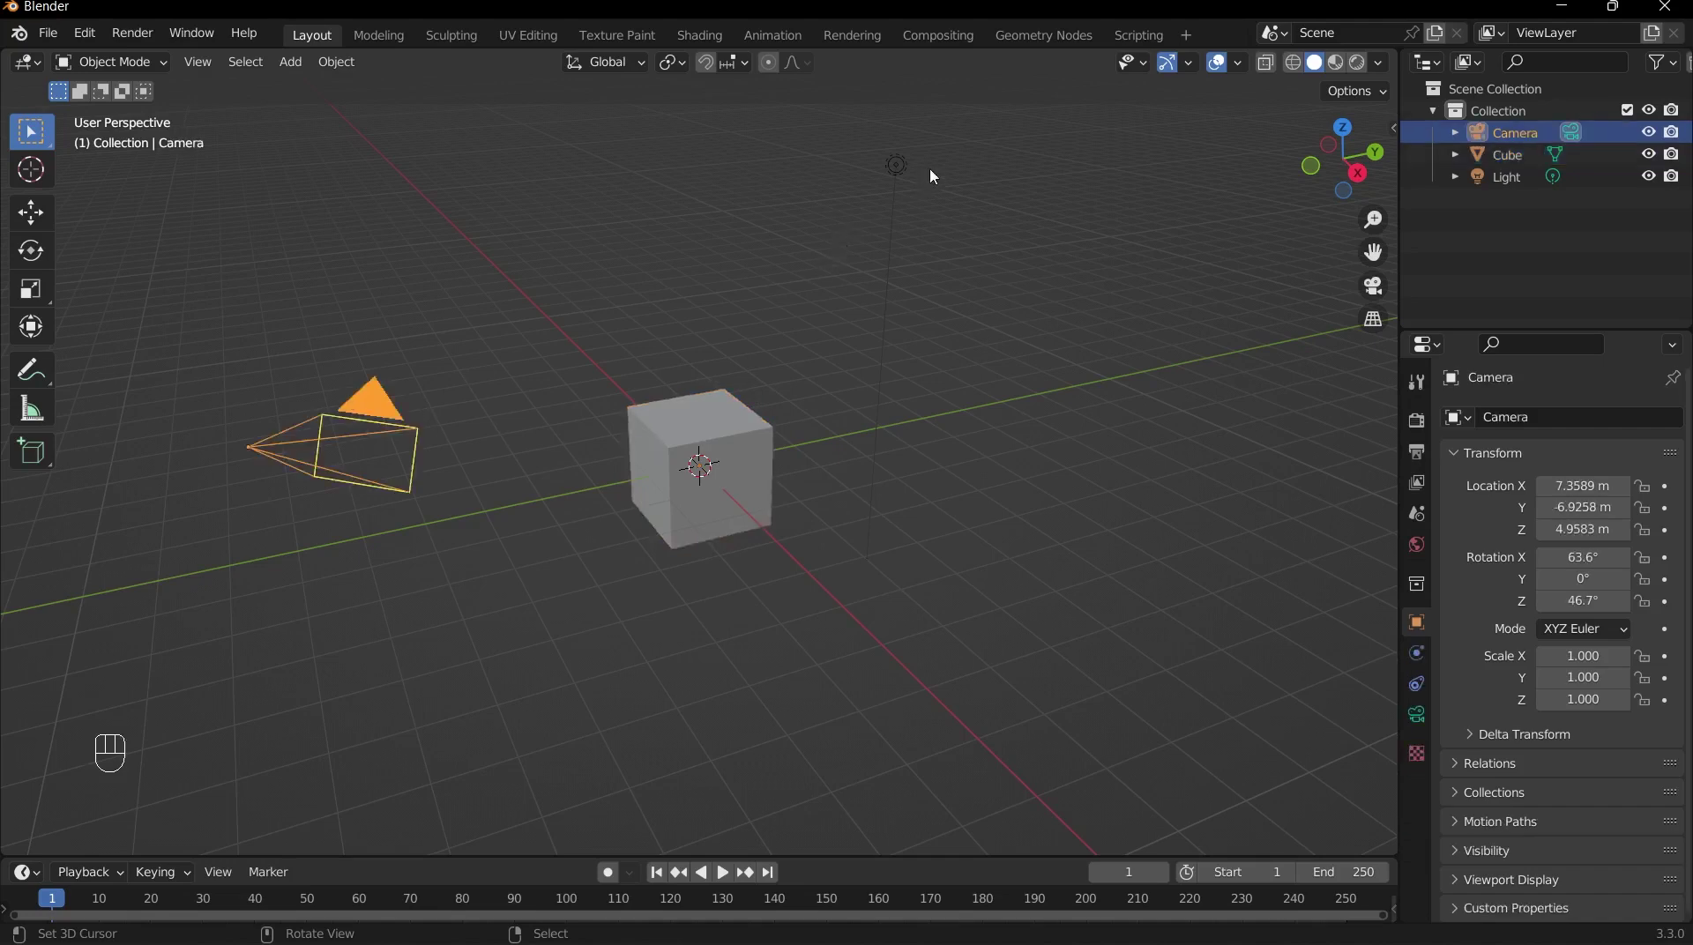
left_click(902, 167)
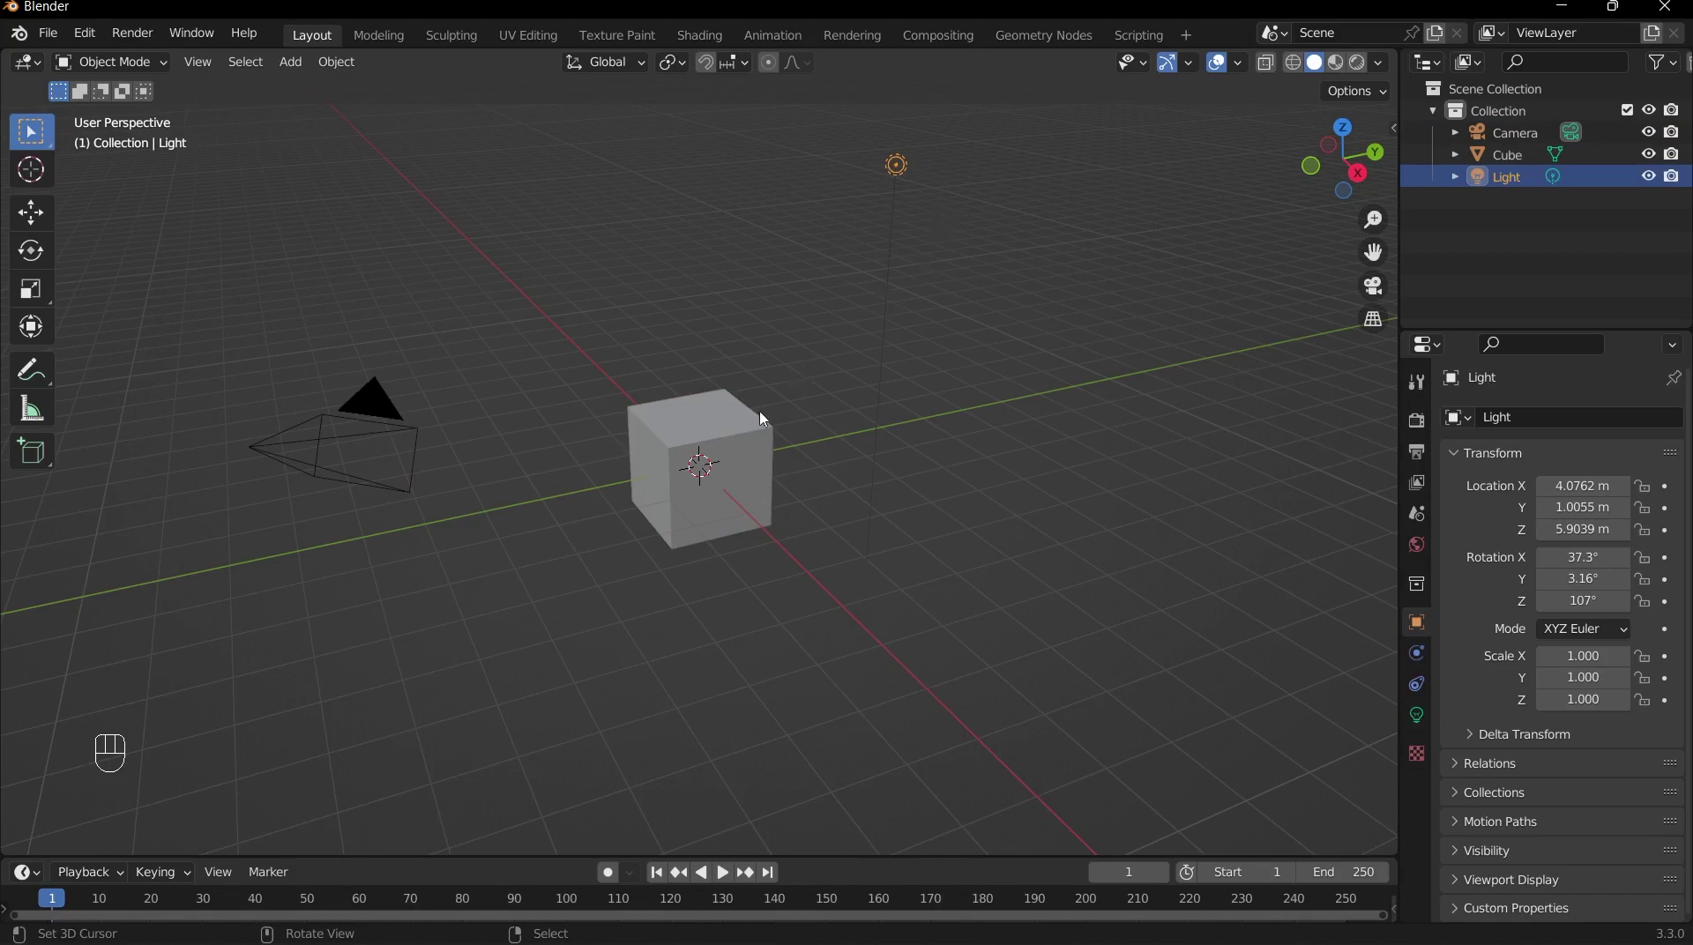
left_click(716, 428)
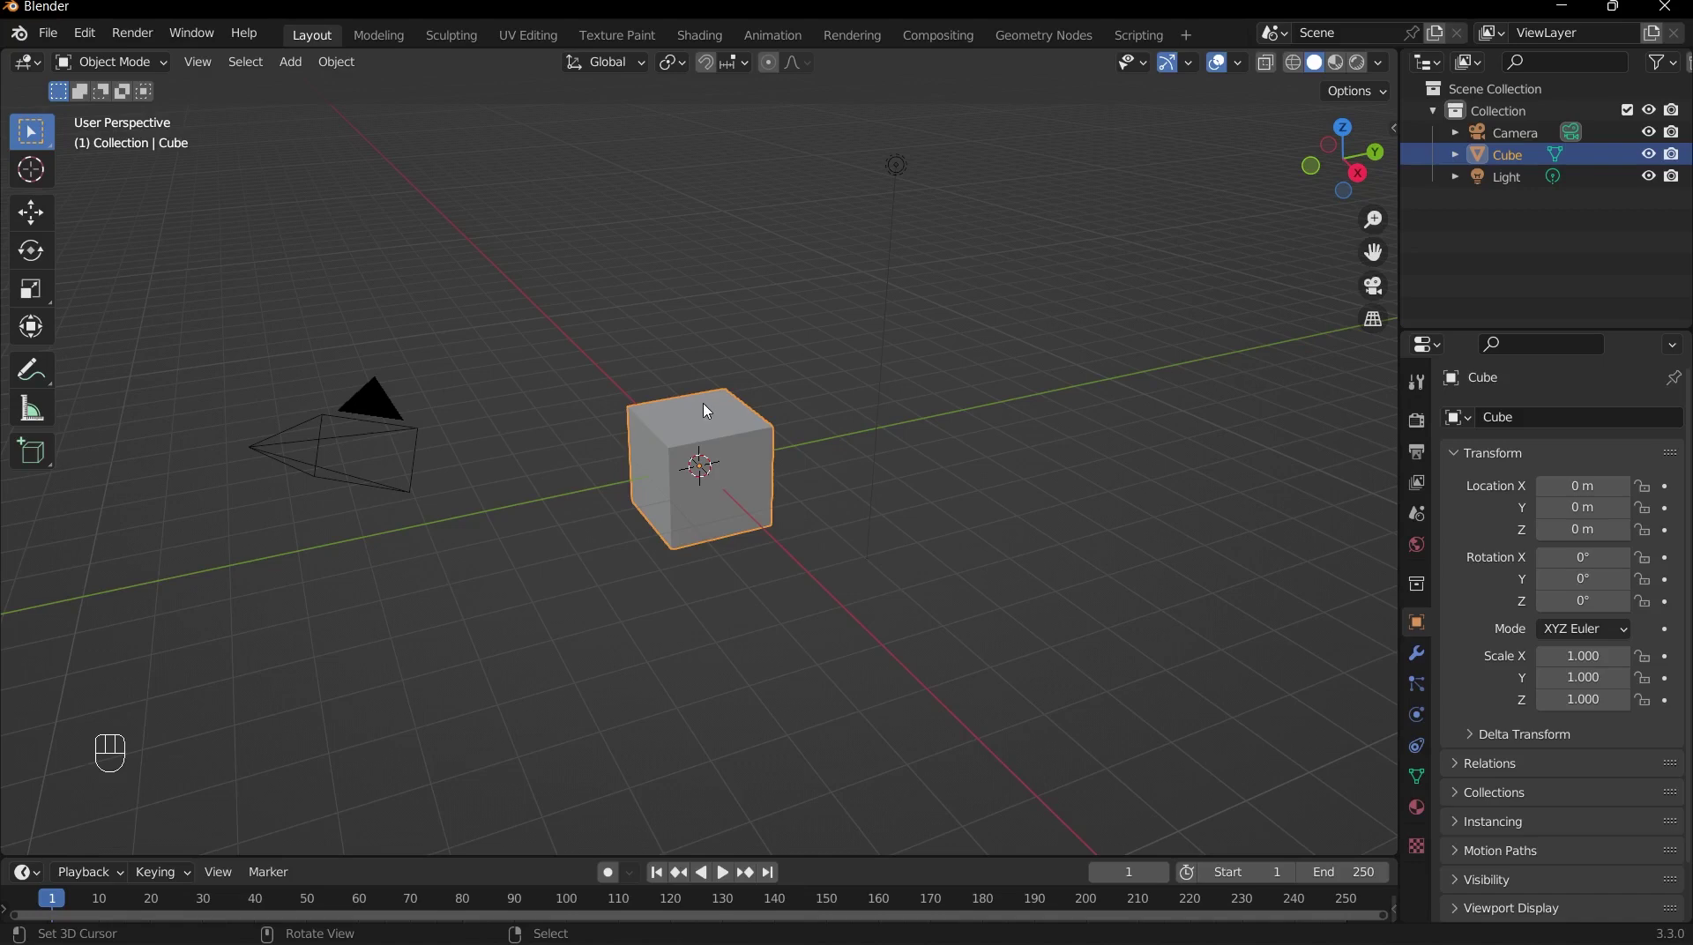
left_click_drag(708, 411, 868, 282)
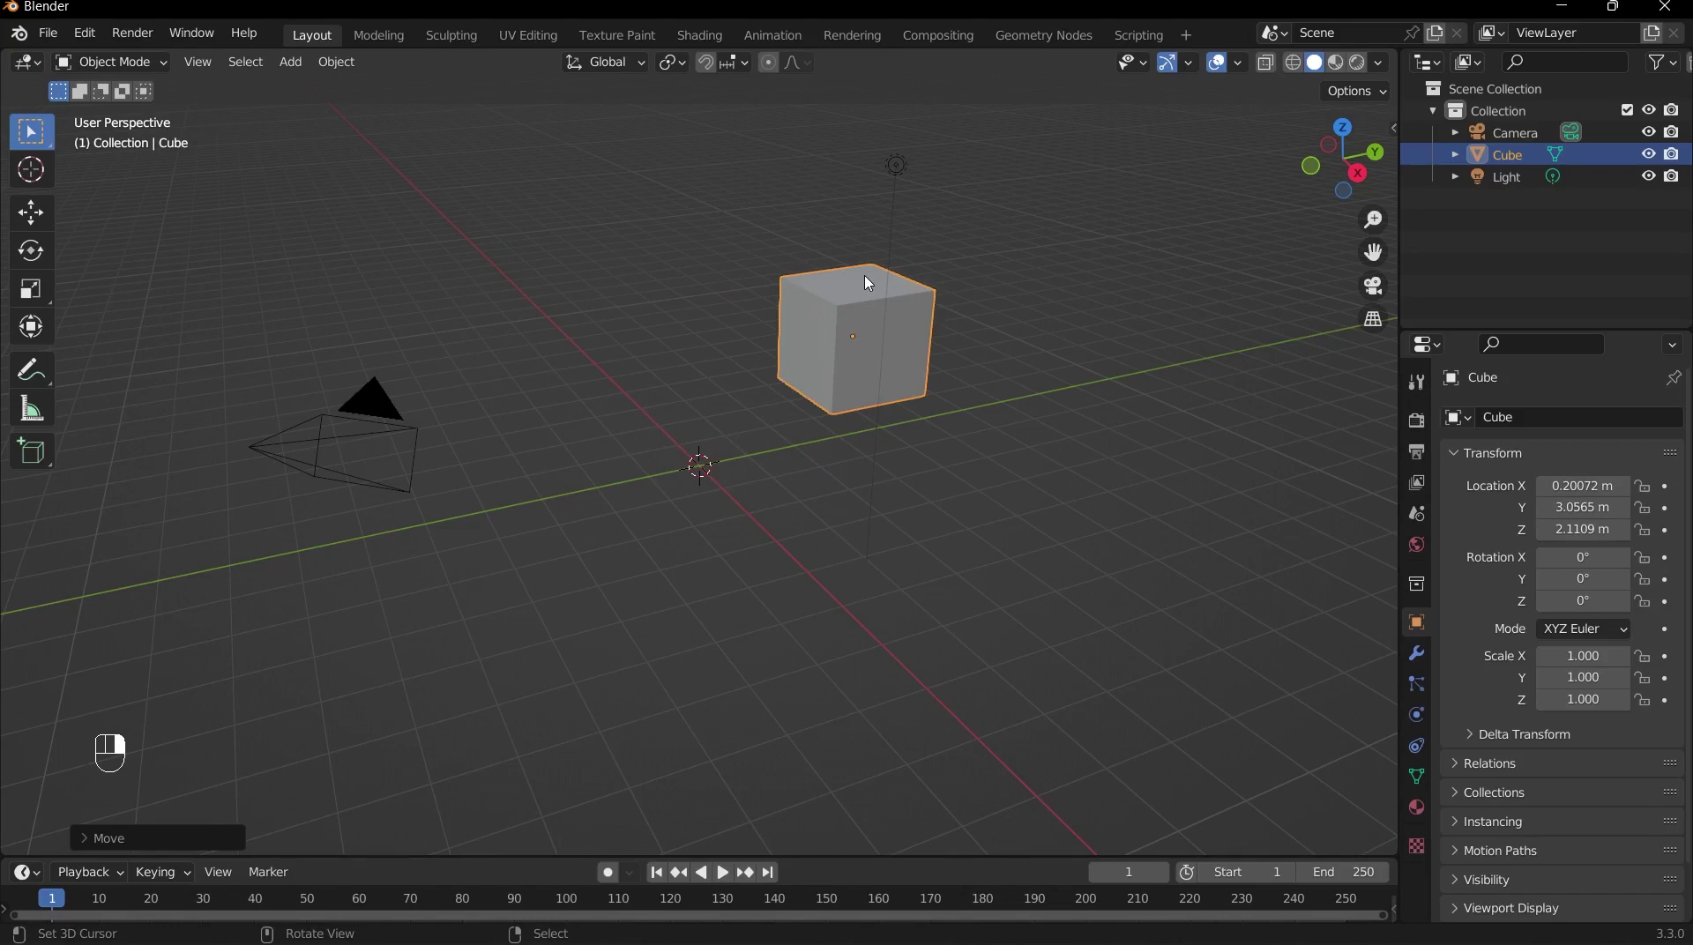
Add a monkey mesh at the world origin
left_click(290, 62)
key("shift+a")
mouse_move(499, 399)
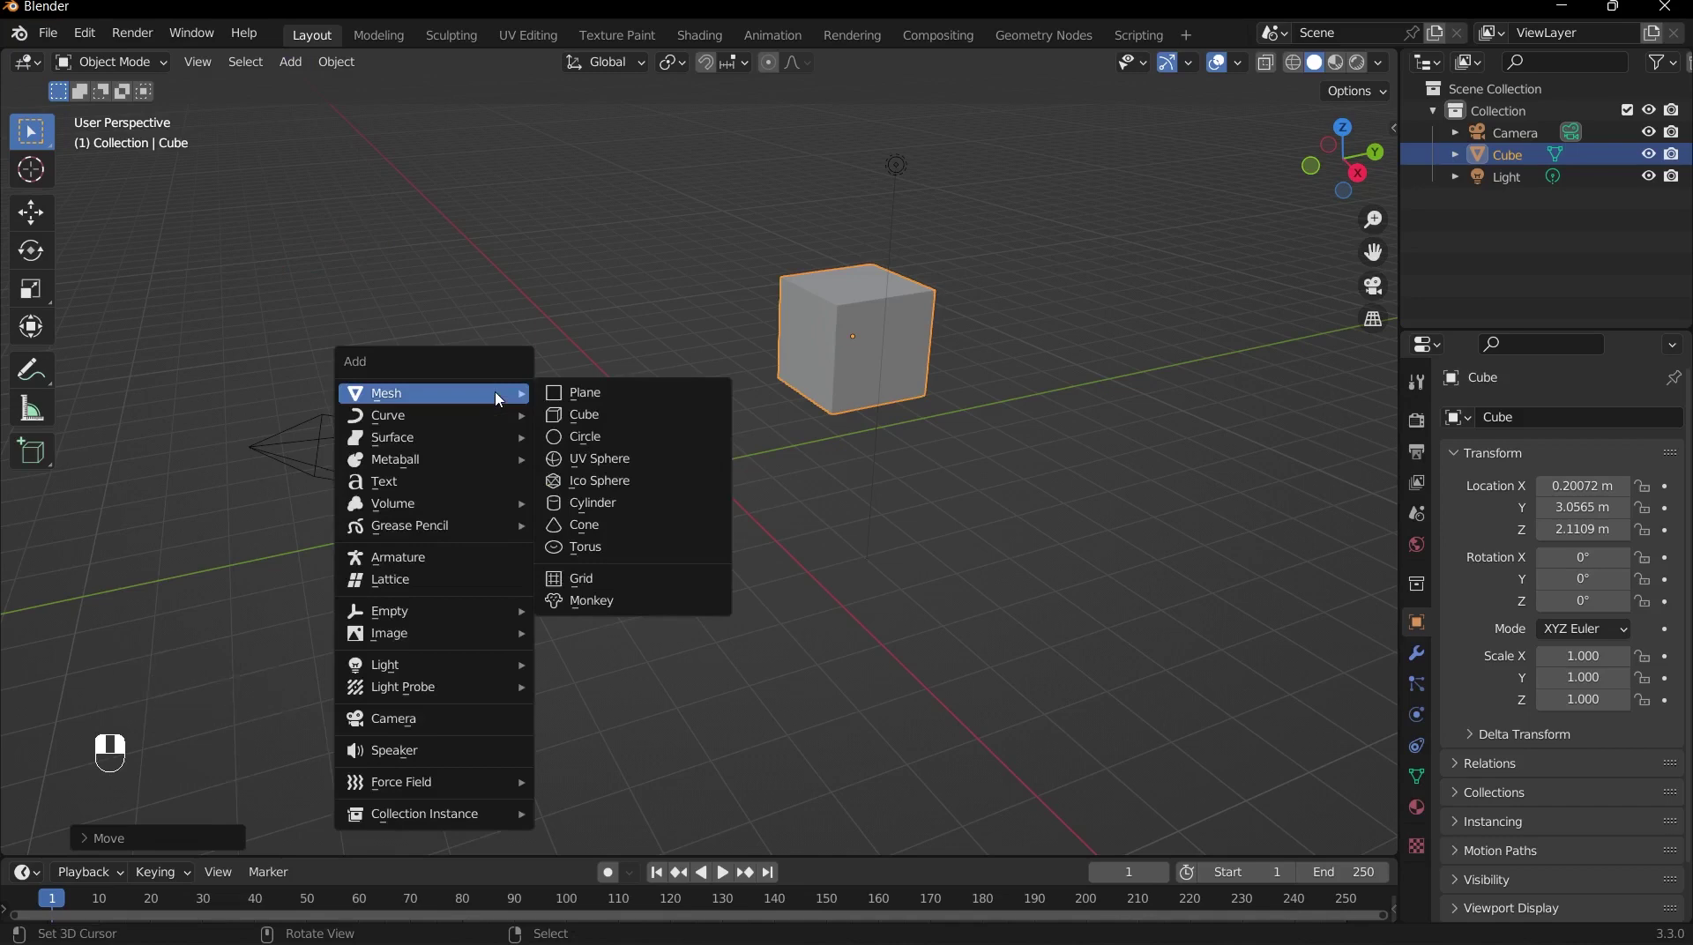
mouse_move(461, 533)
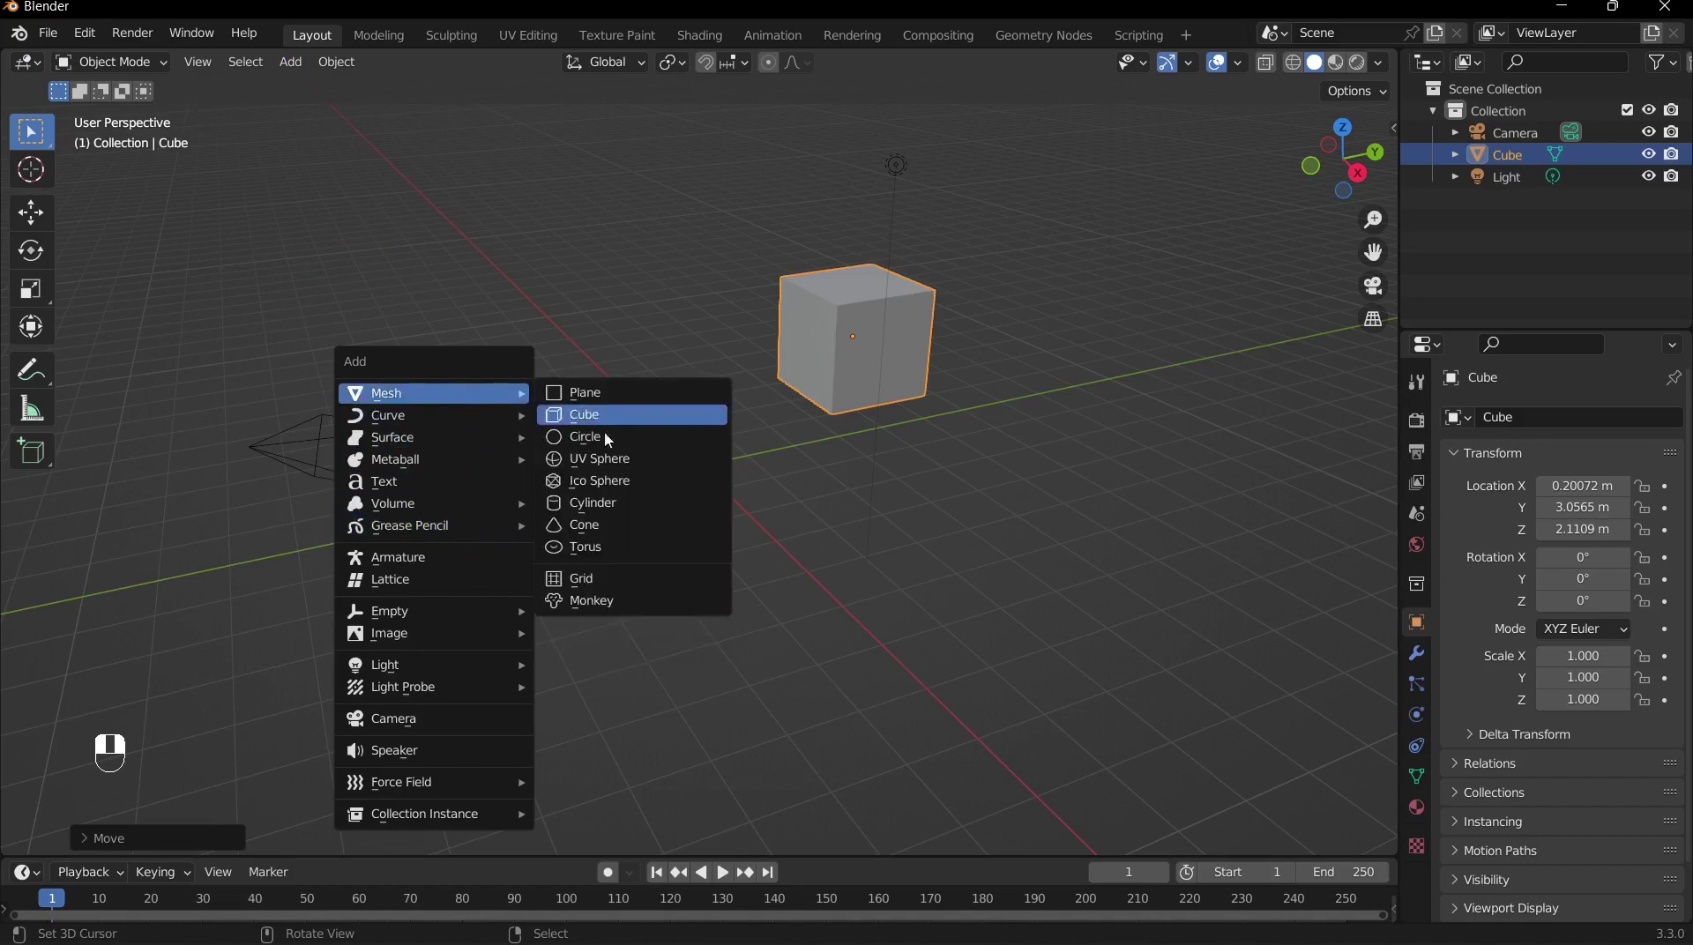
left_click(605, 601)
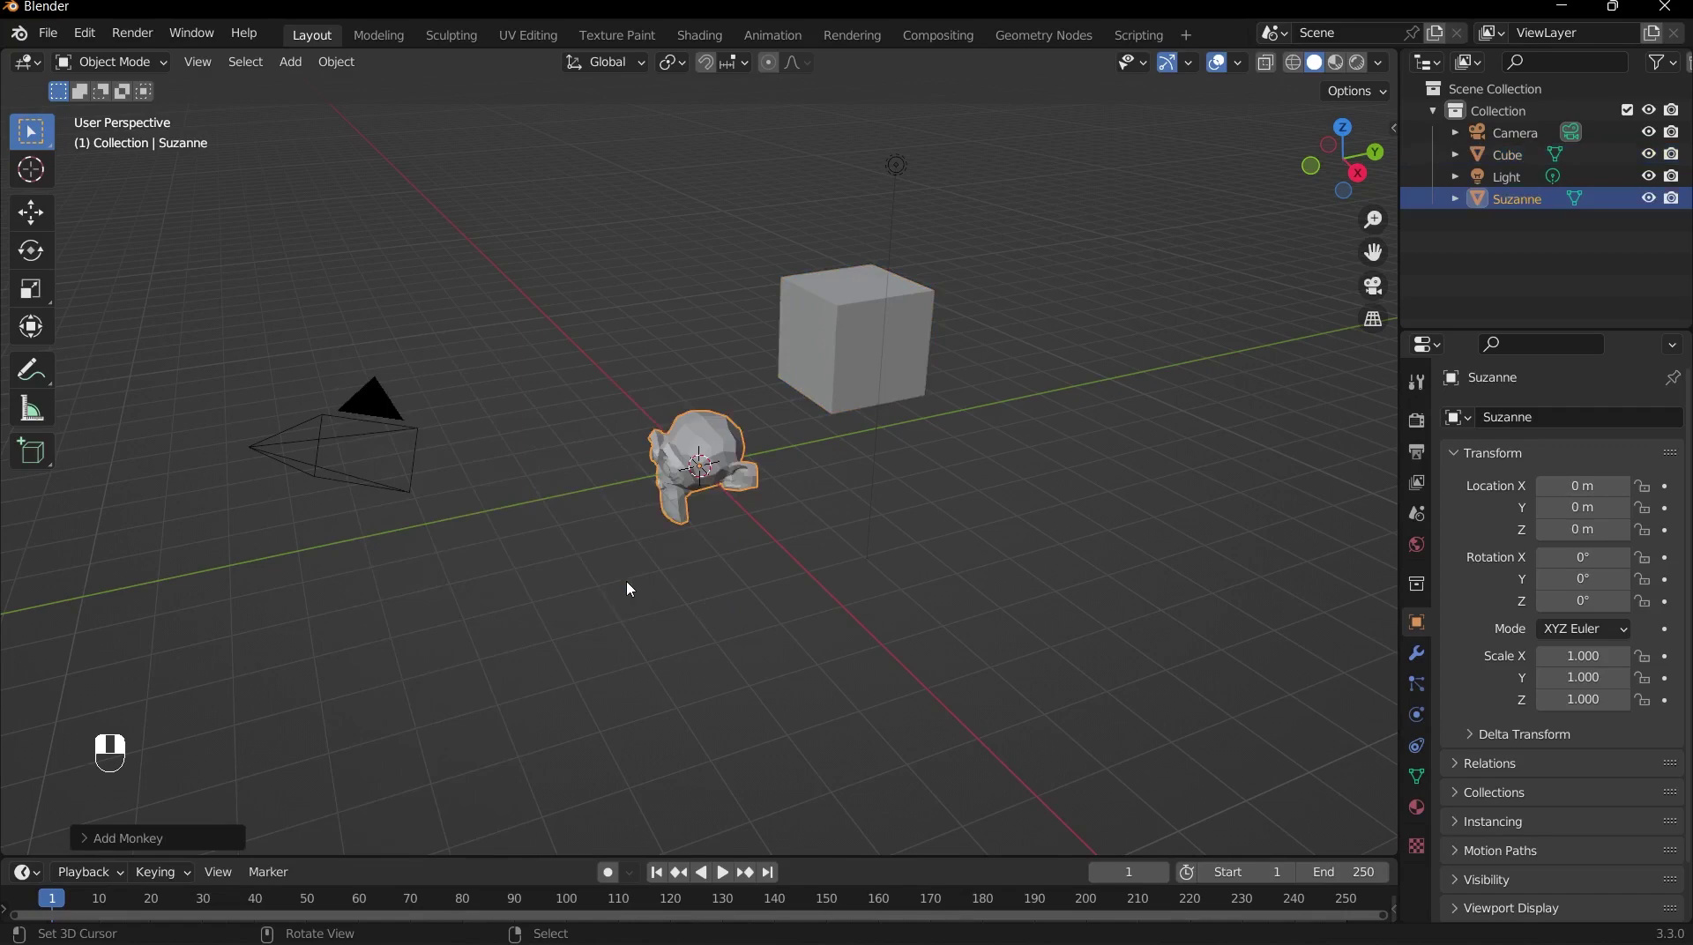
Place the 3D cursor at about X -2.38 m, Y -2.39 m, Z 2.43 m and add a cube mesh there
left_click(527, 322)
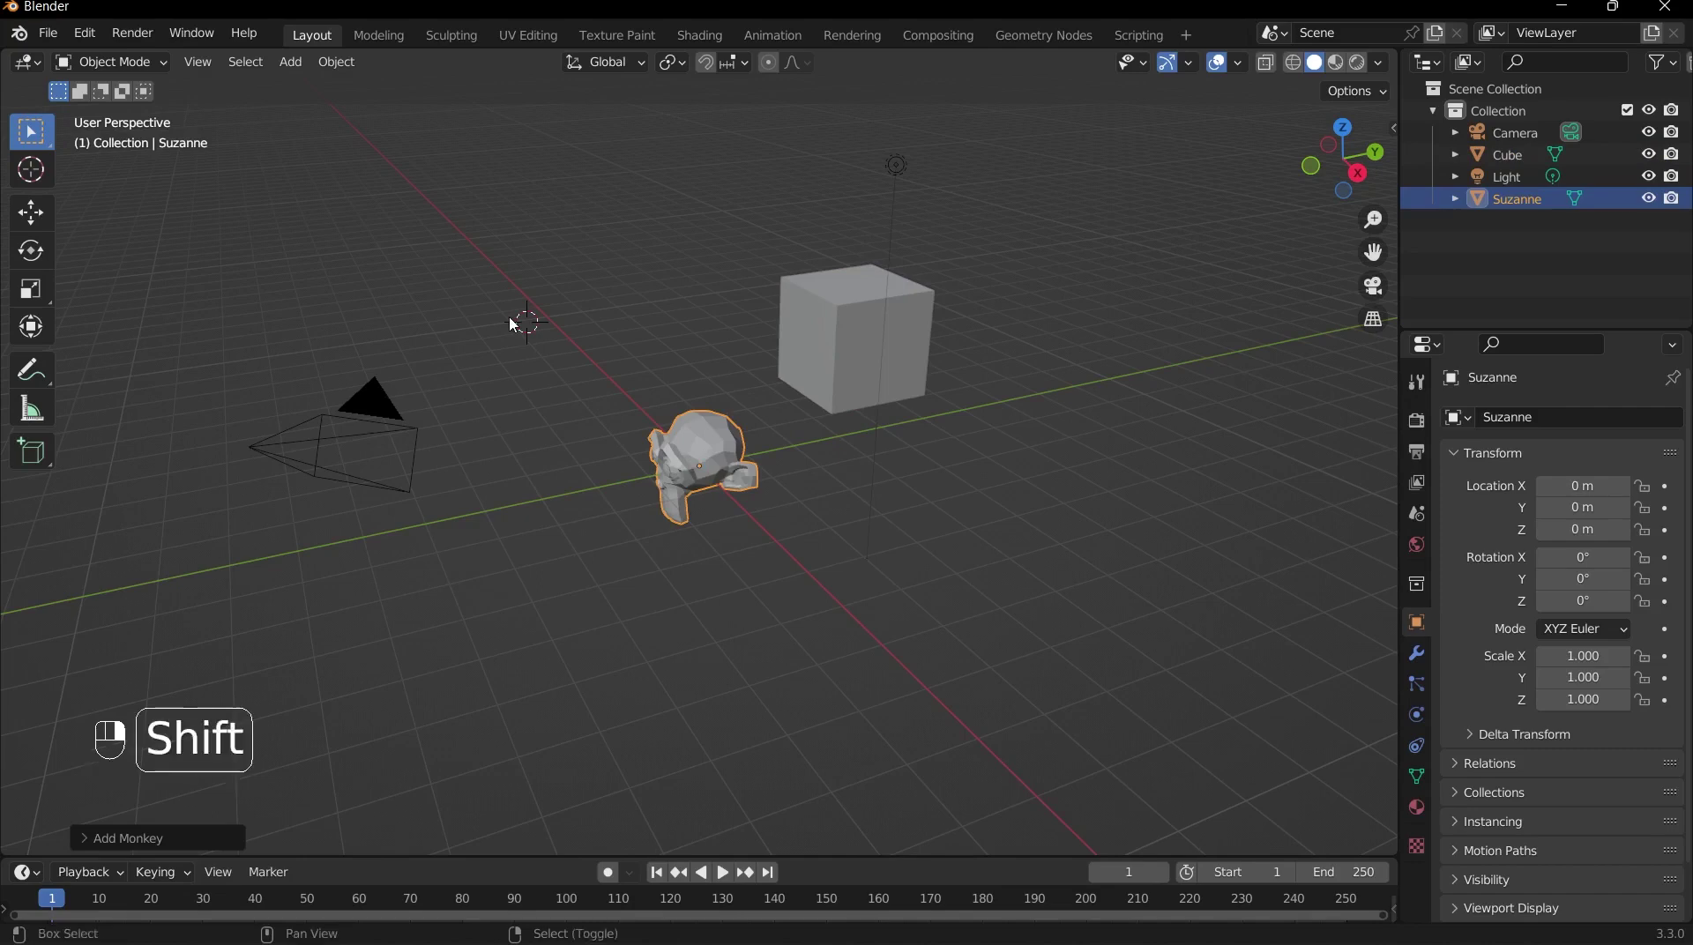
key("shift+a")
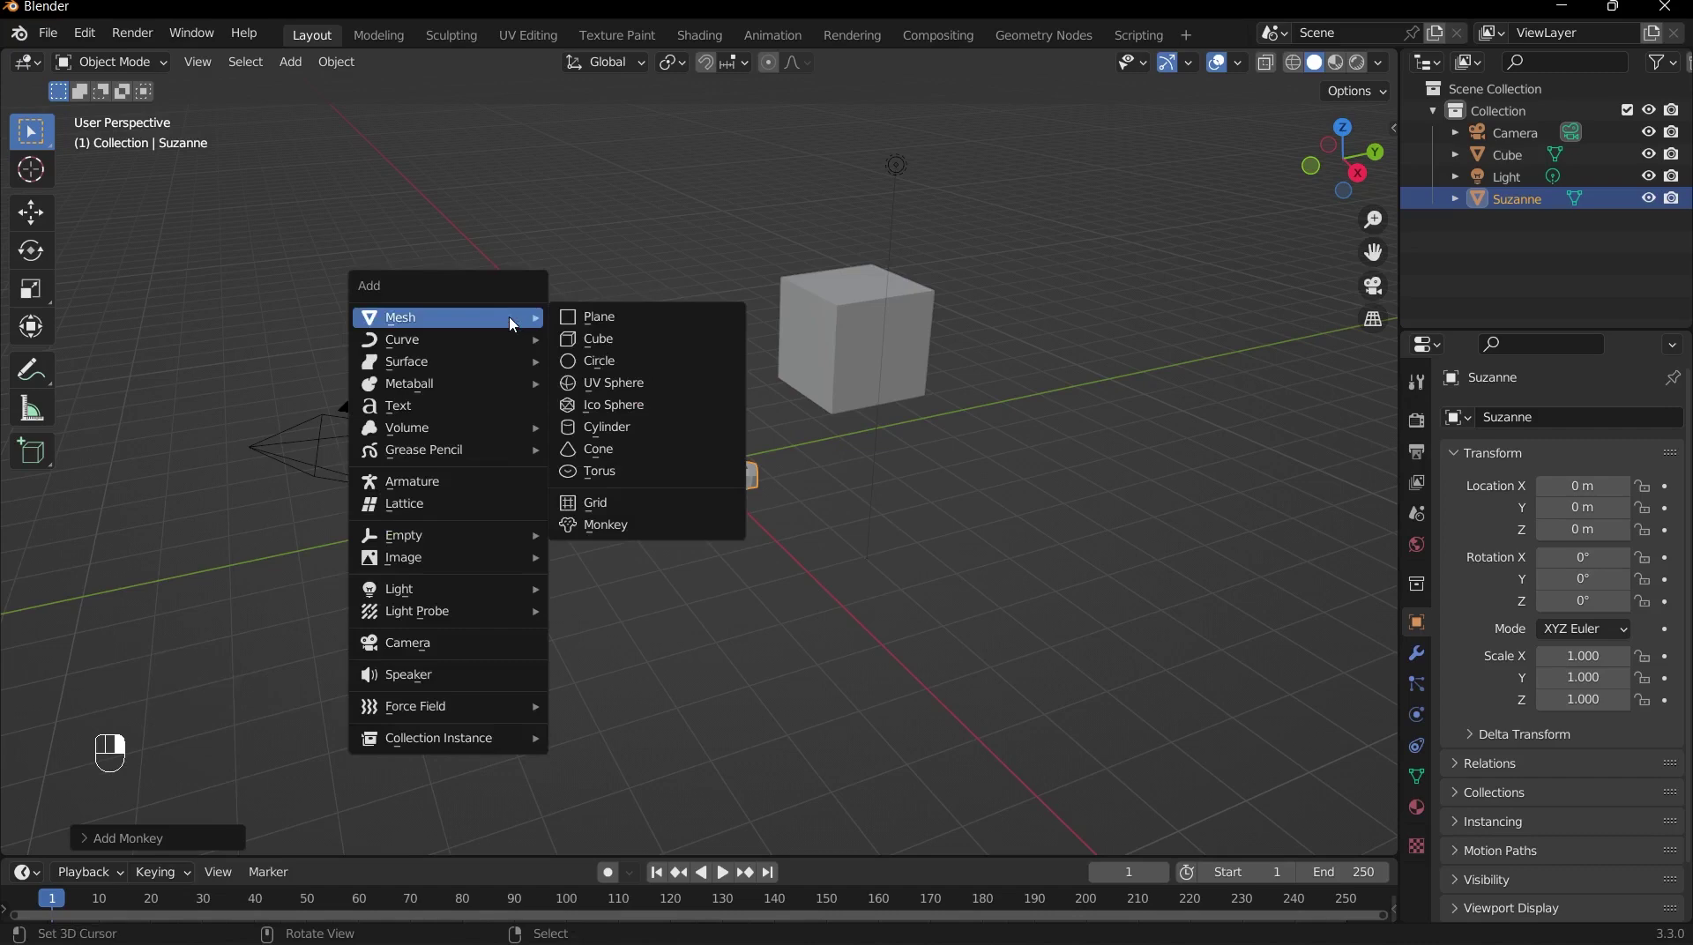
left_click(582, 339)
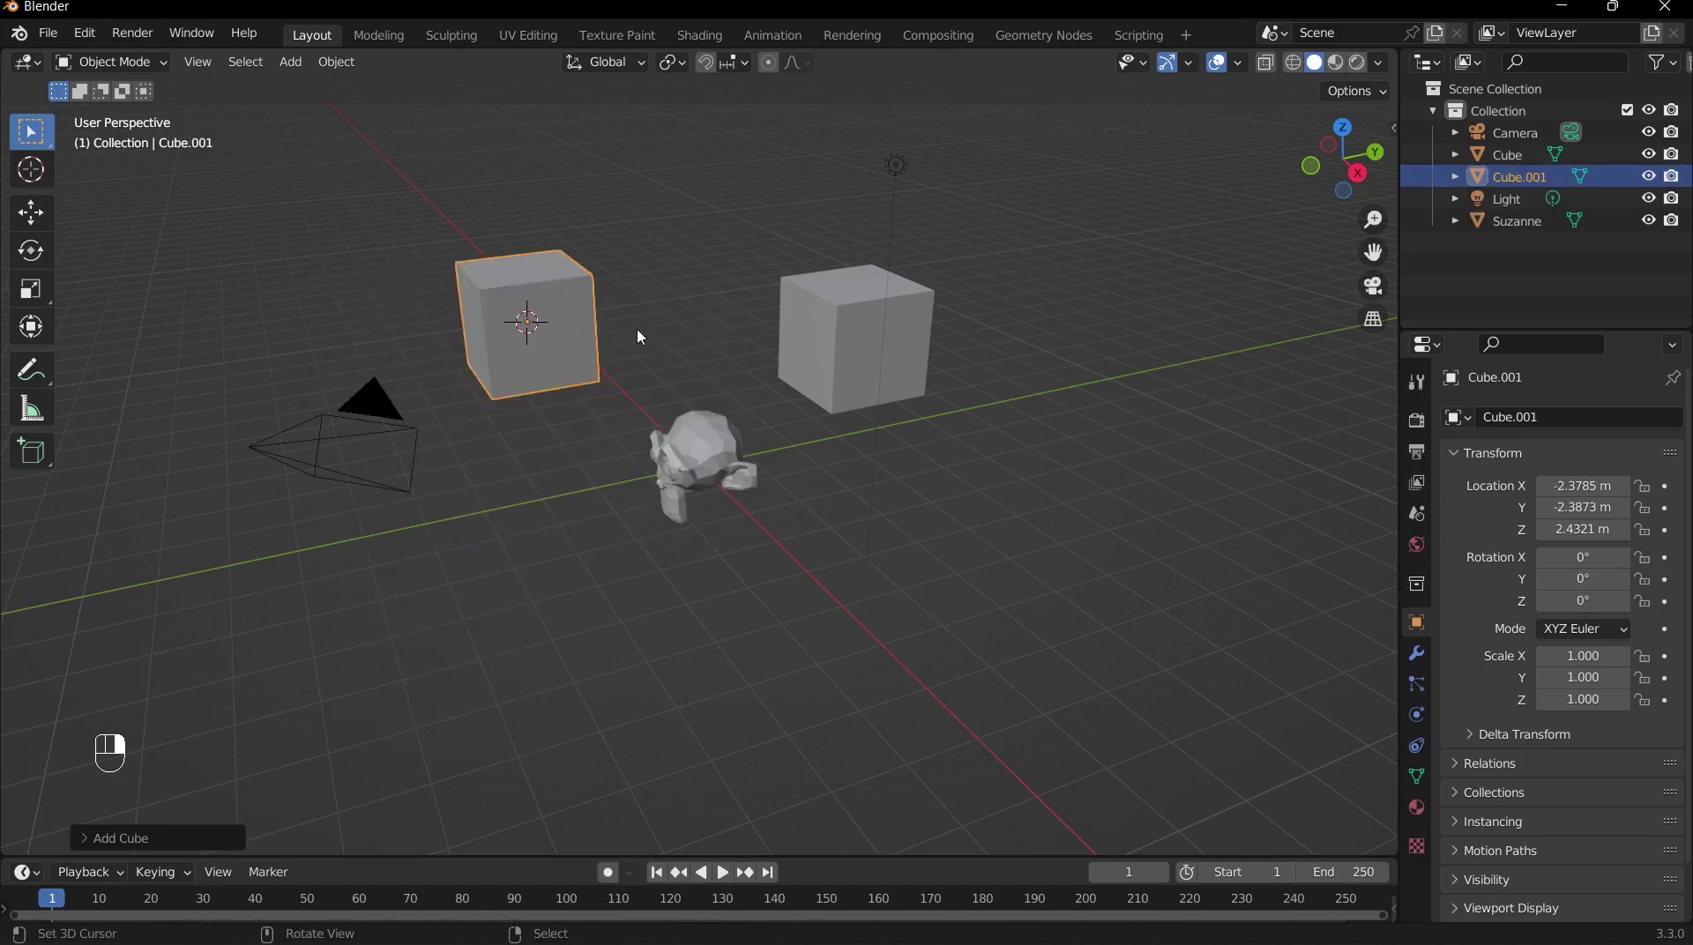
Delete both cubes from the scene
left_click(536, 327)
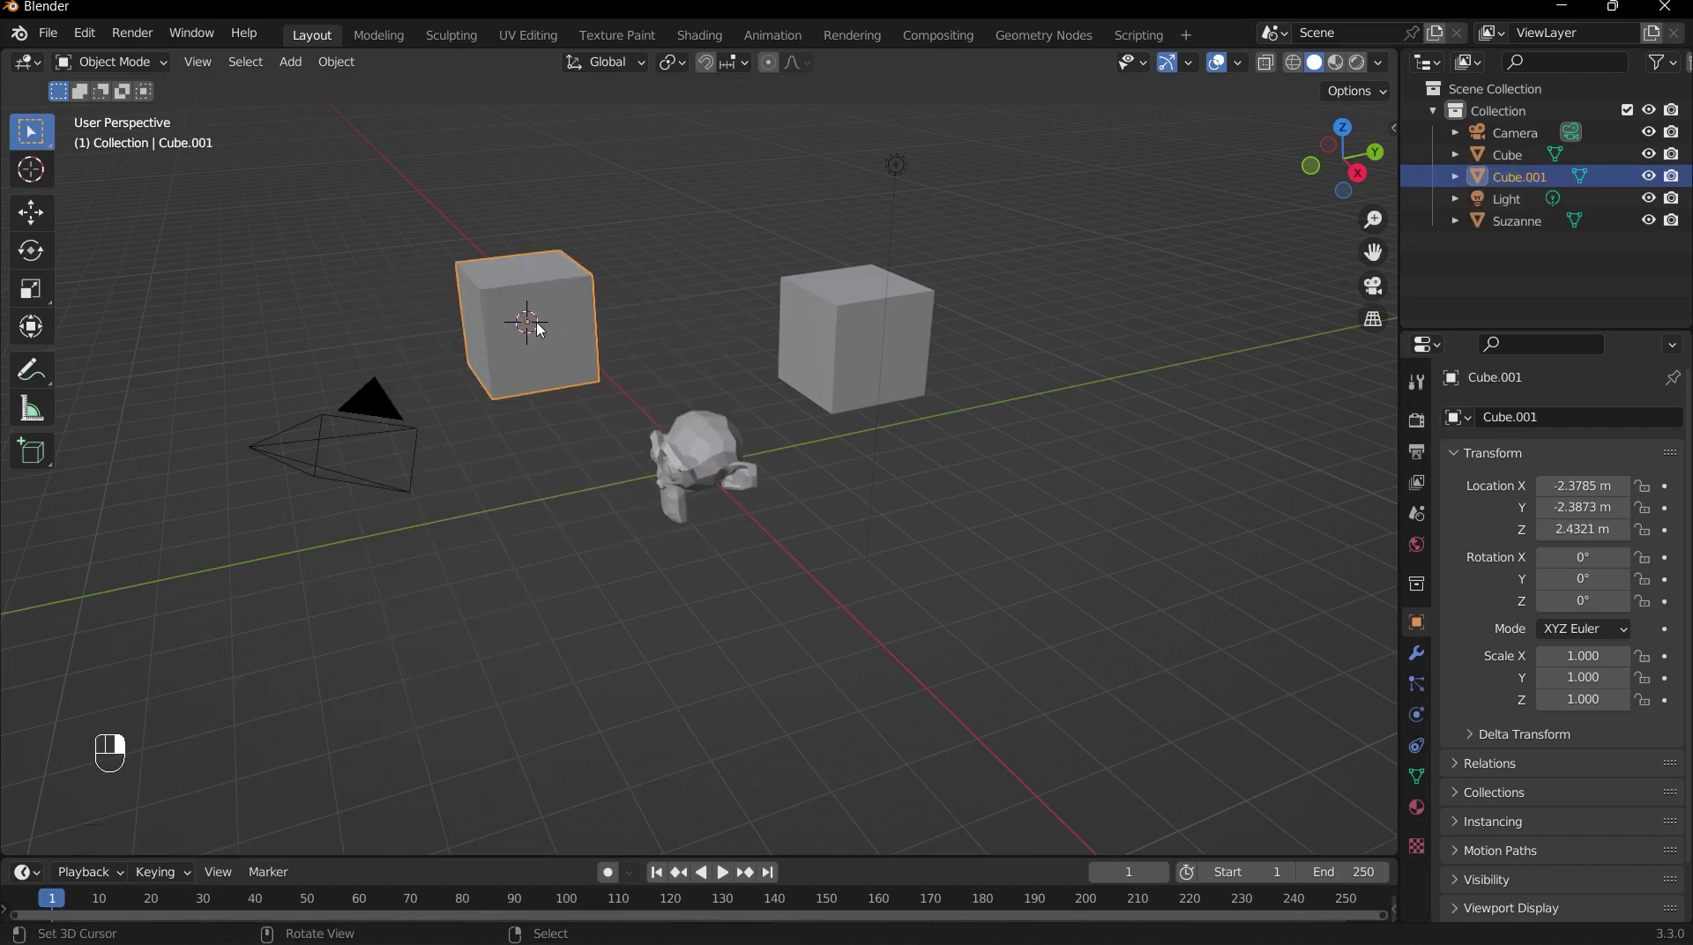
left_click(835, 326, "shift")
key("x")
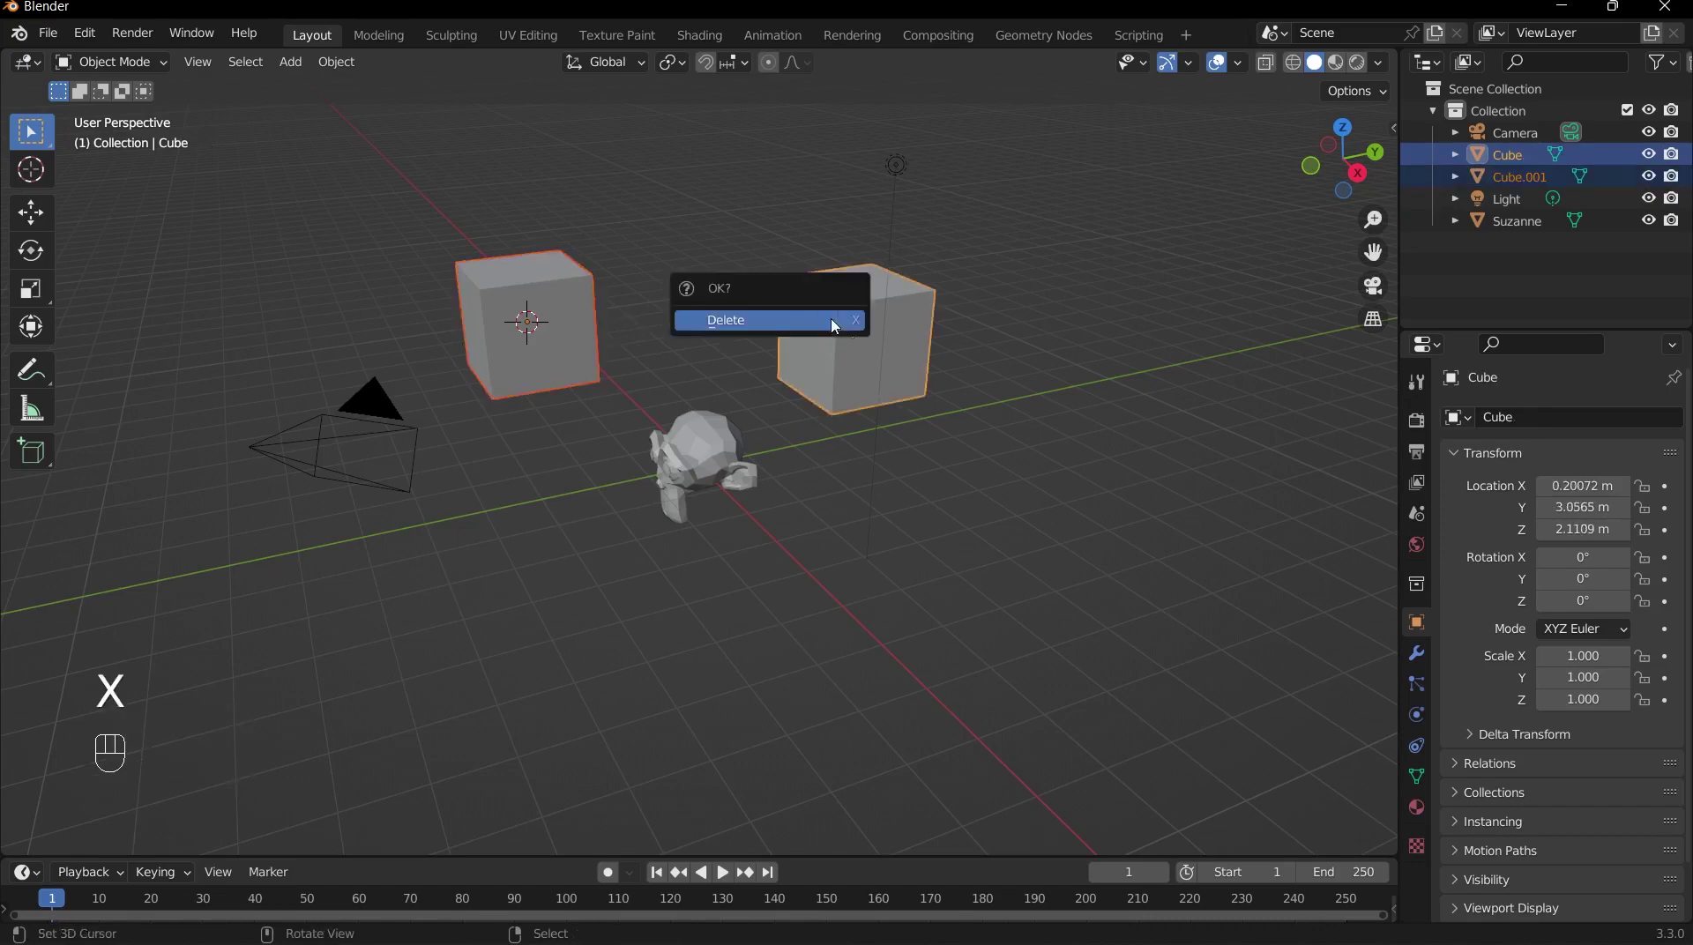
left_click(835, 326)
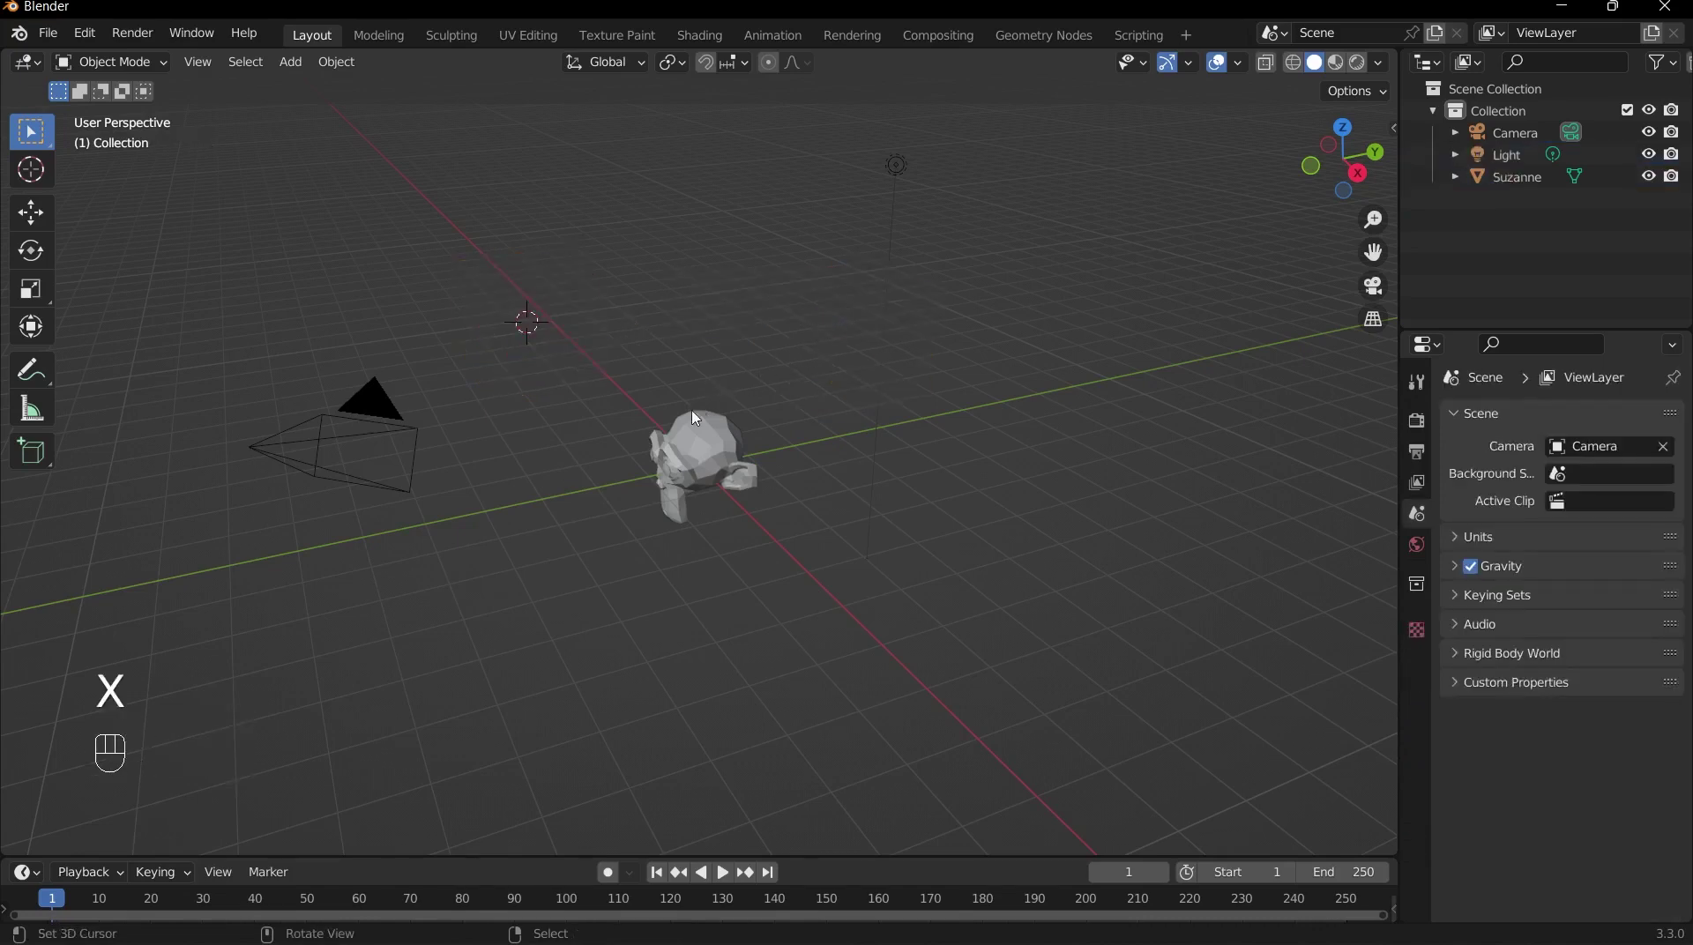
Reset the 3D cursor to the world origin and move the monkey head to about X -3.15 m, Y 0.05 m, Z 0.68 m
middle_click_drag(532, 570, 709, 527)
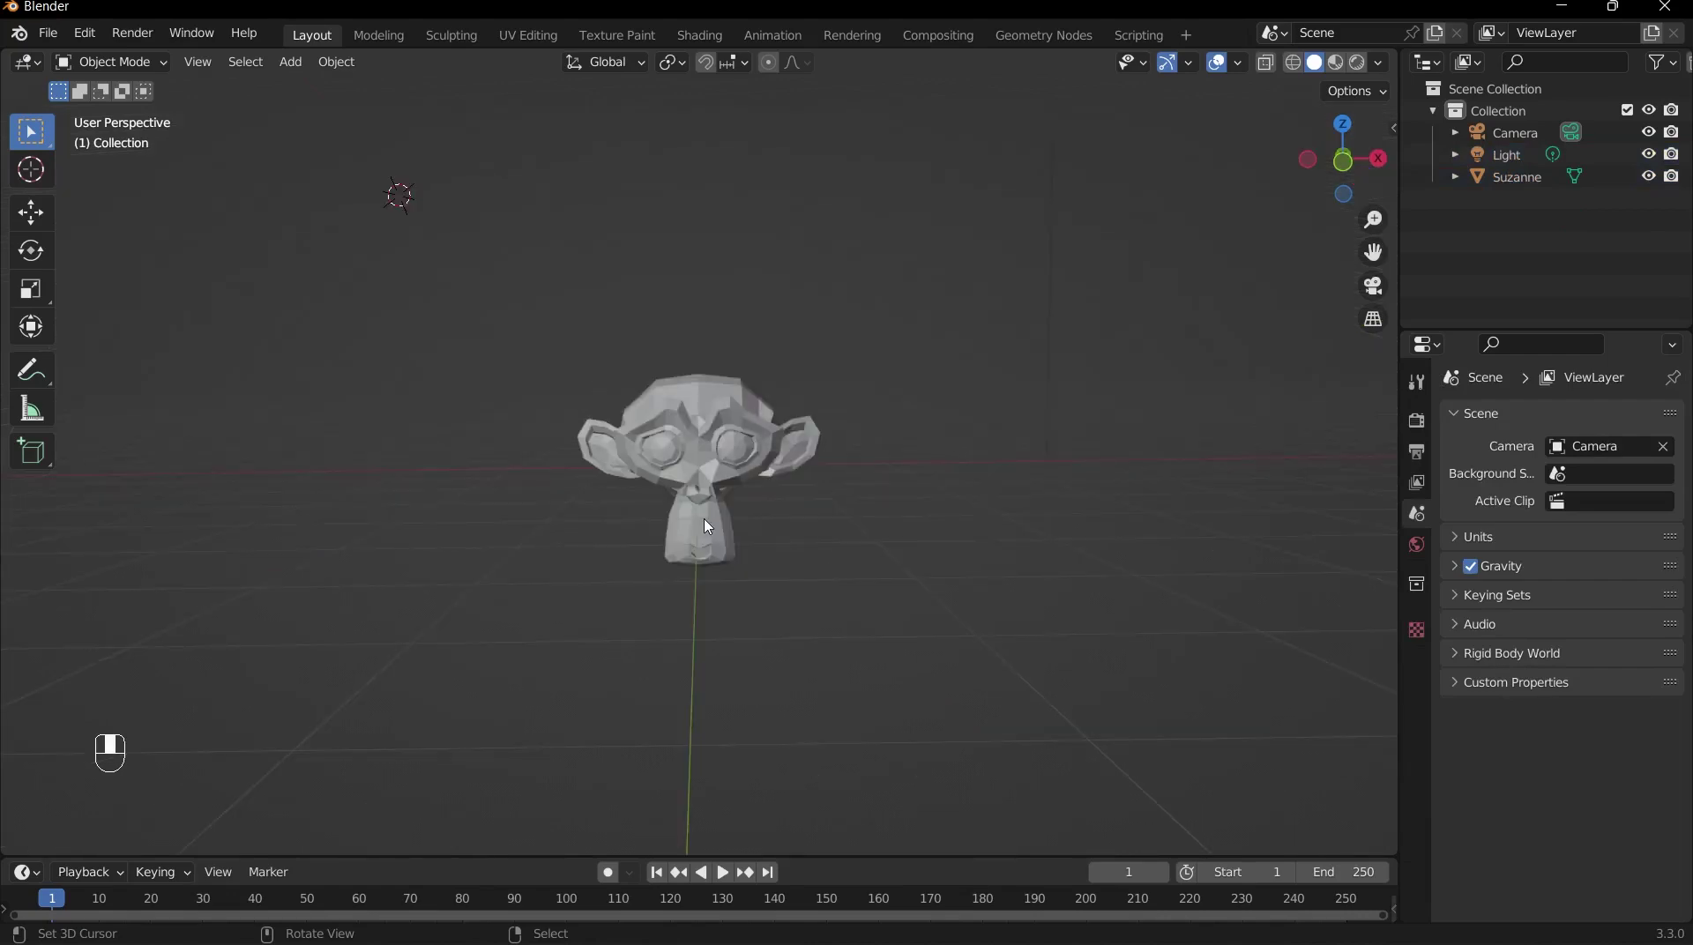
key("shift+c")
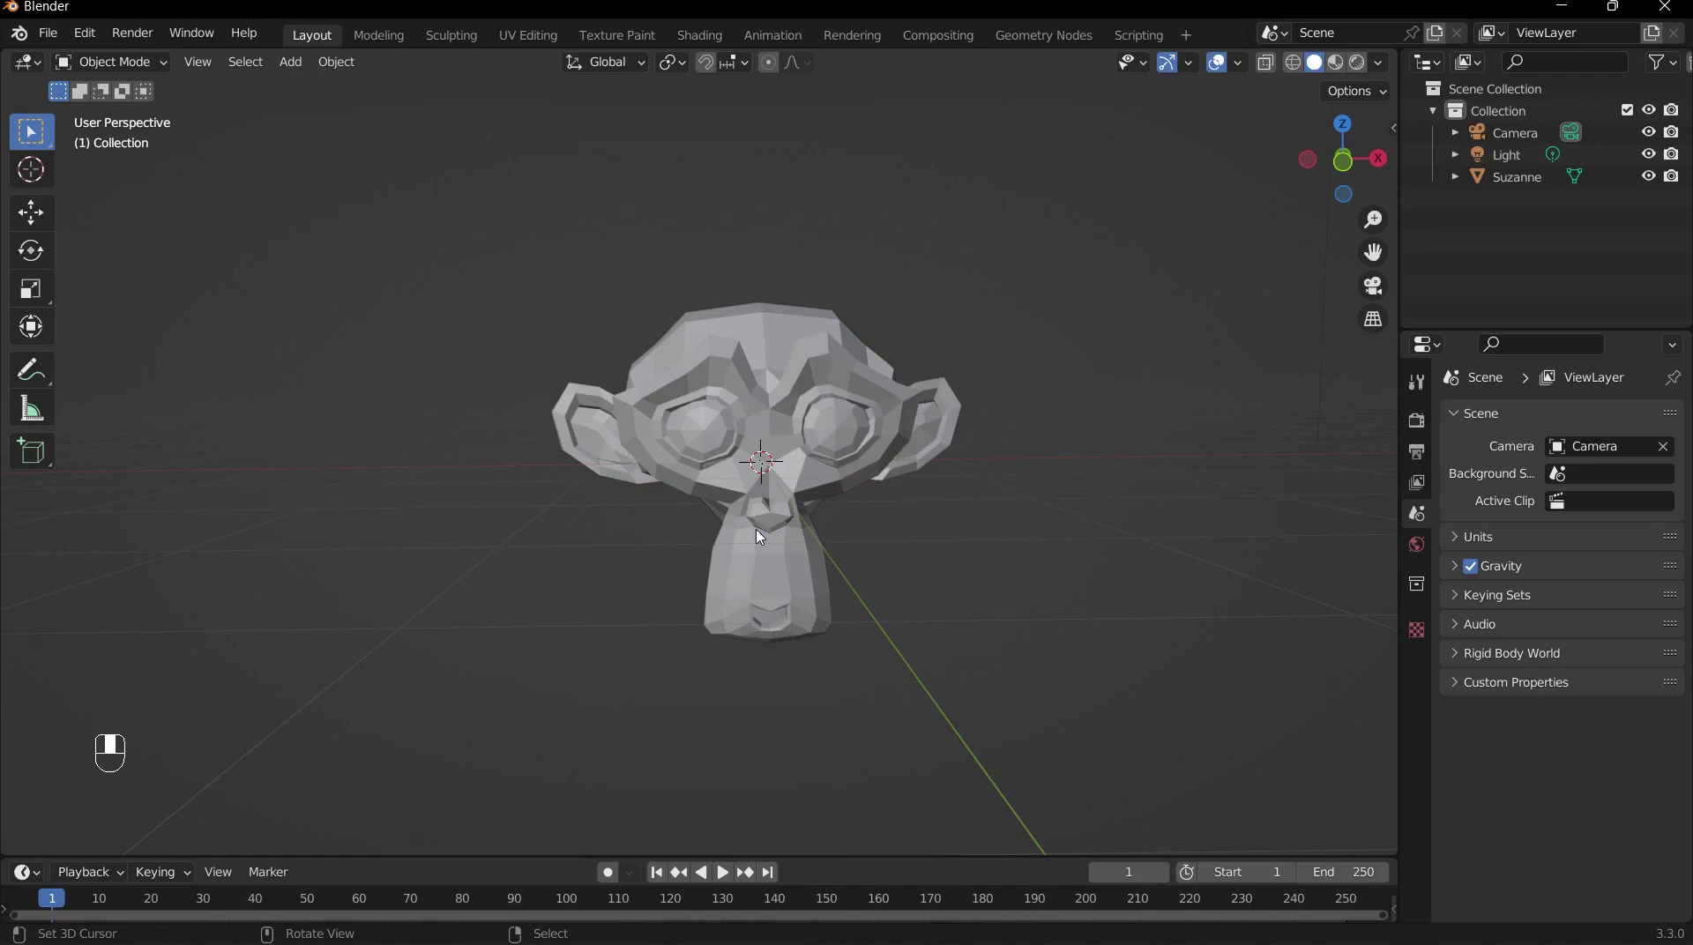
left_click(760, 537)
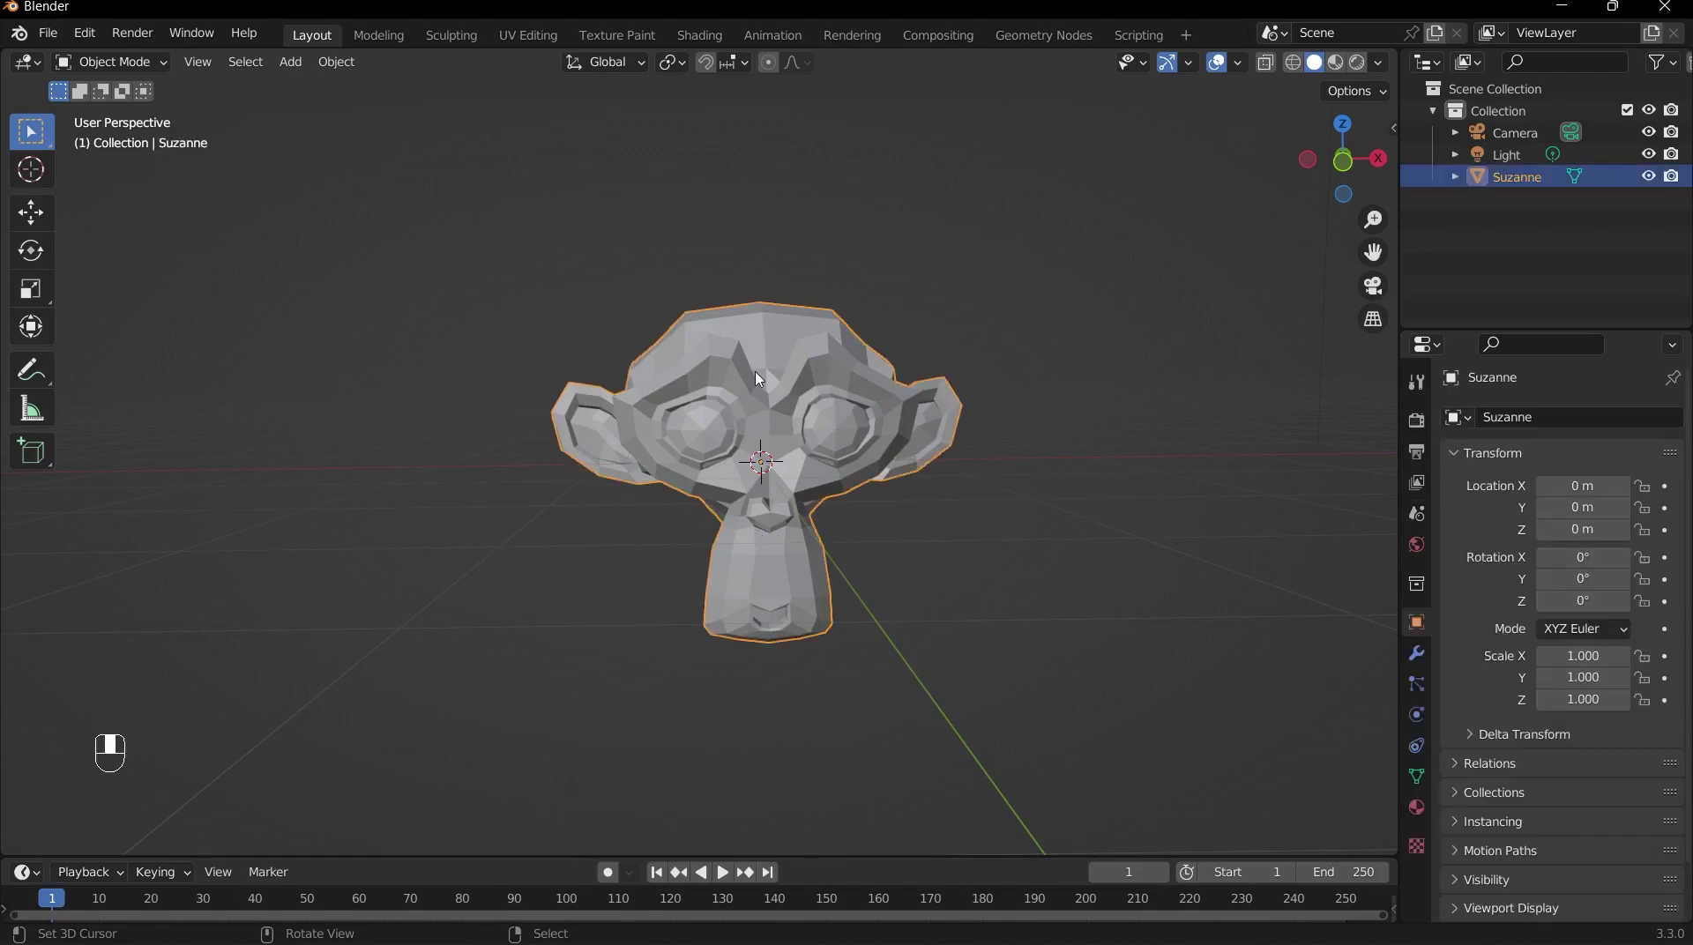
key("g")
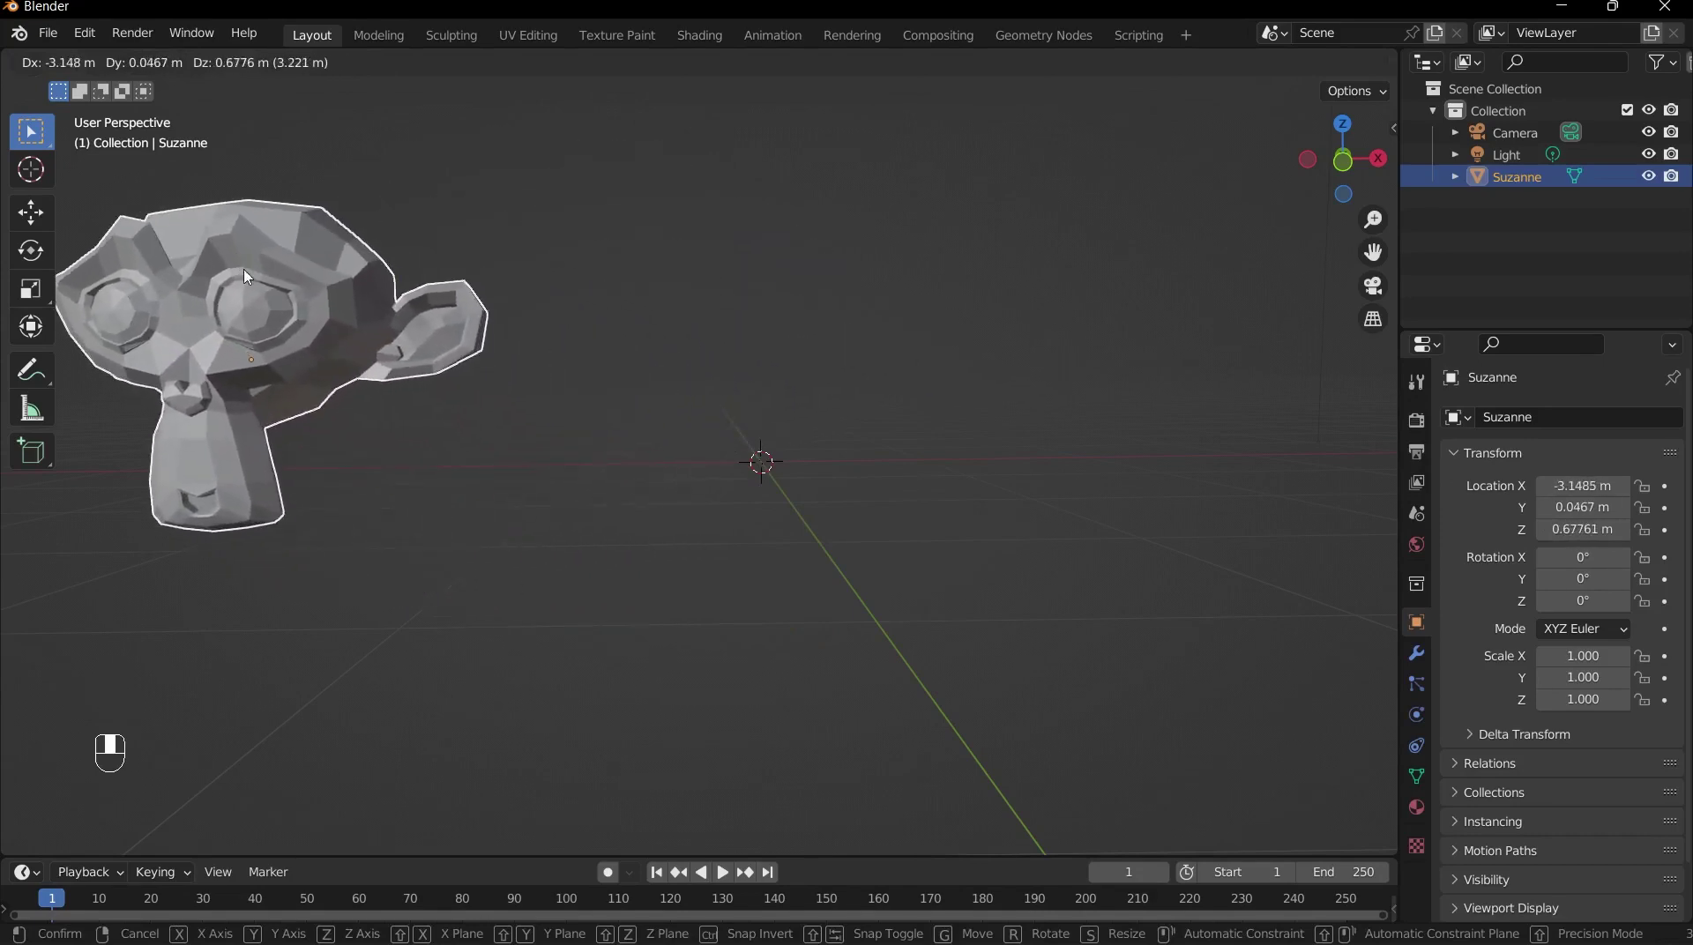
left_click(251, 275)
Try moving the monkey head freely in several directions, cancelling each move
scroll(273, 264, "down", 3)
key("g")
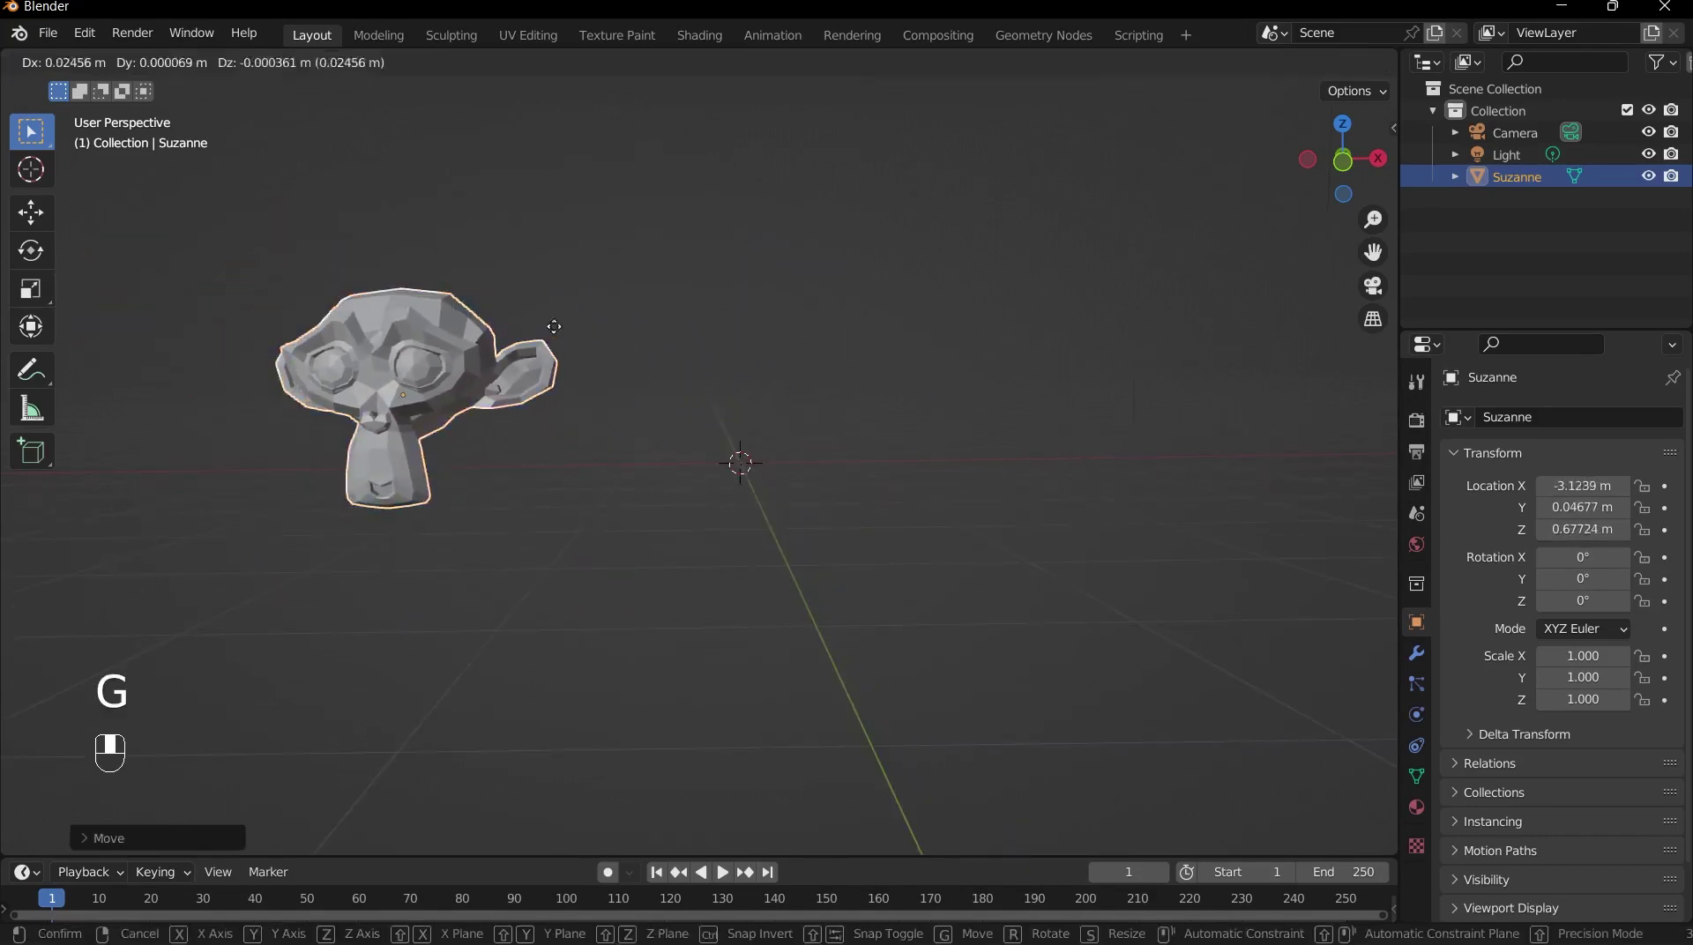
right_click(695, 362)
key("g")
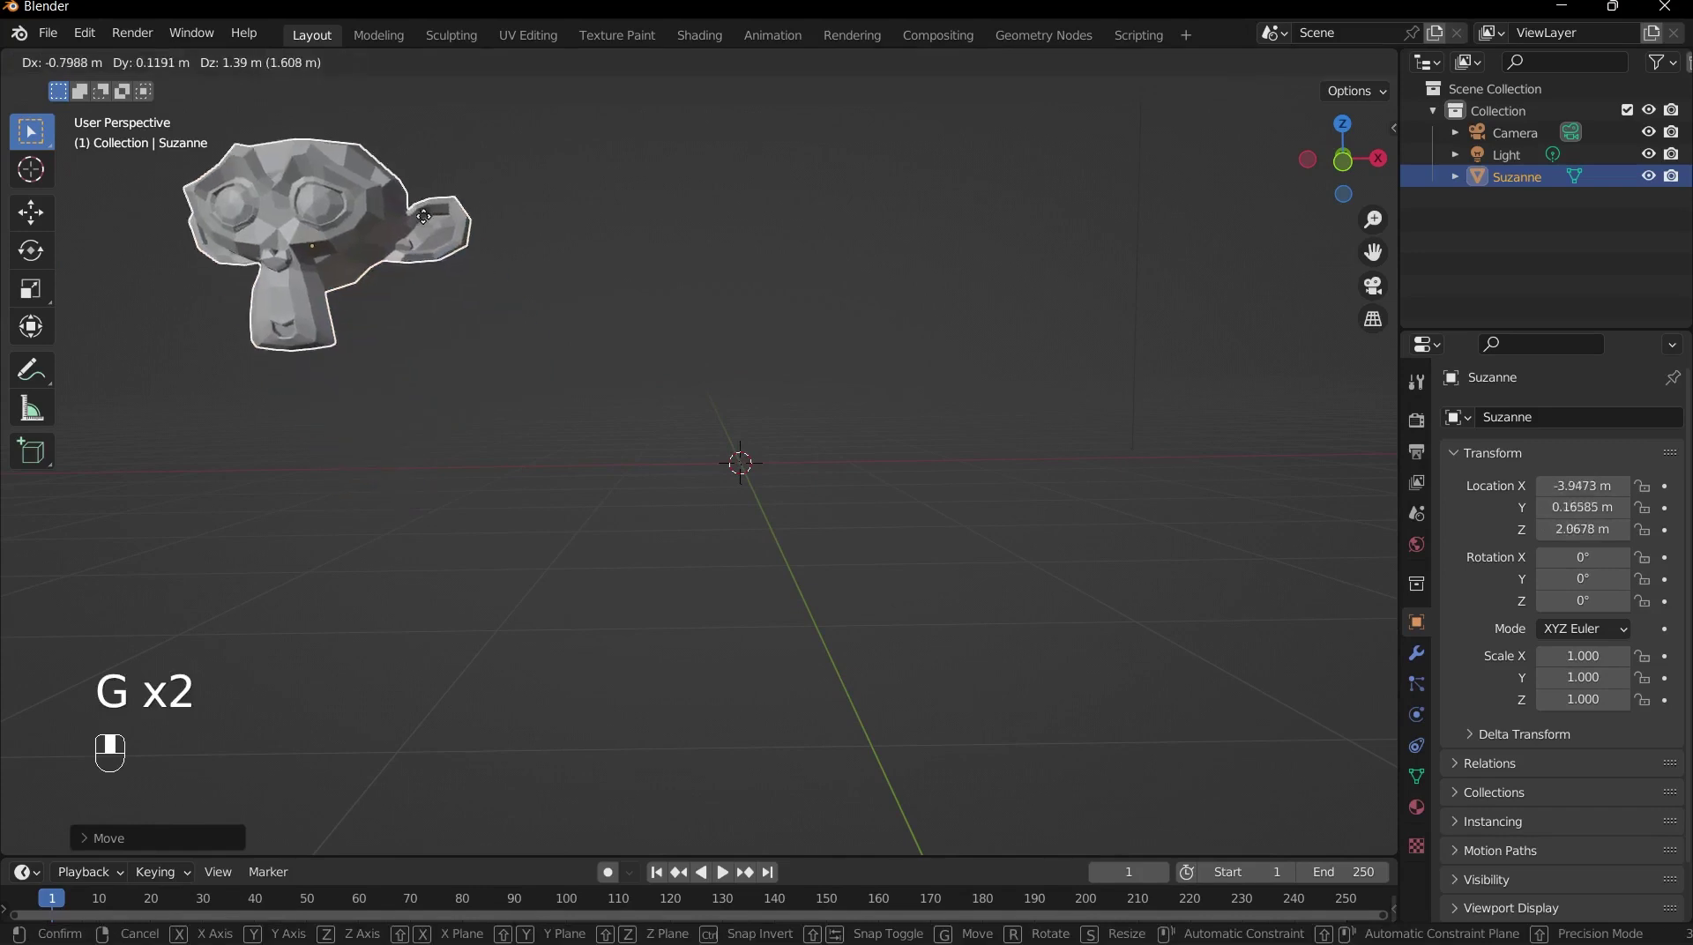
right_click(294, 134)
key("g")
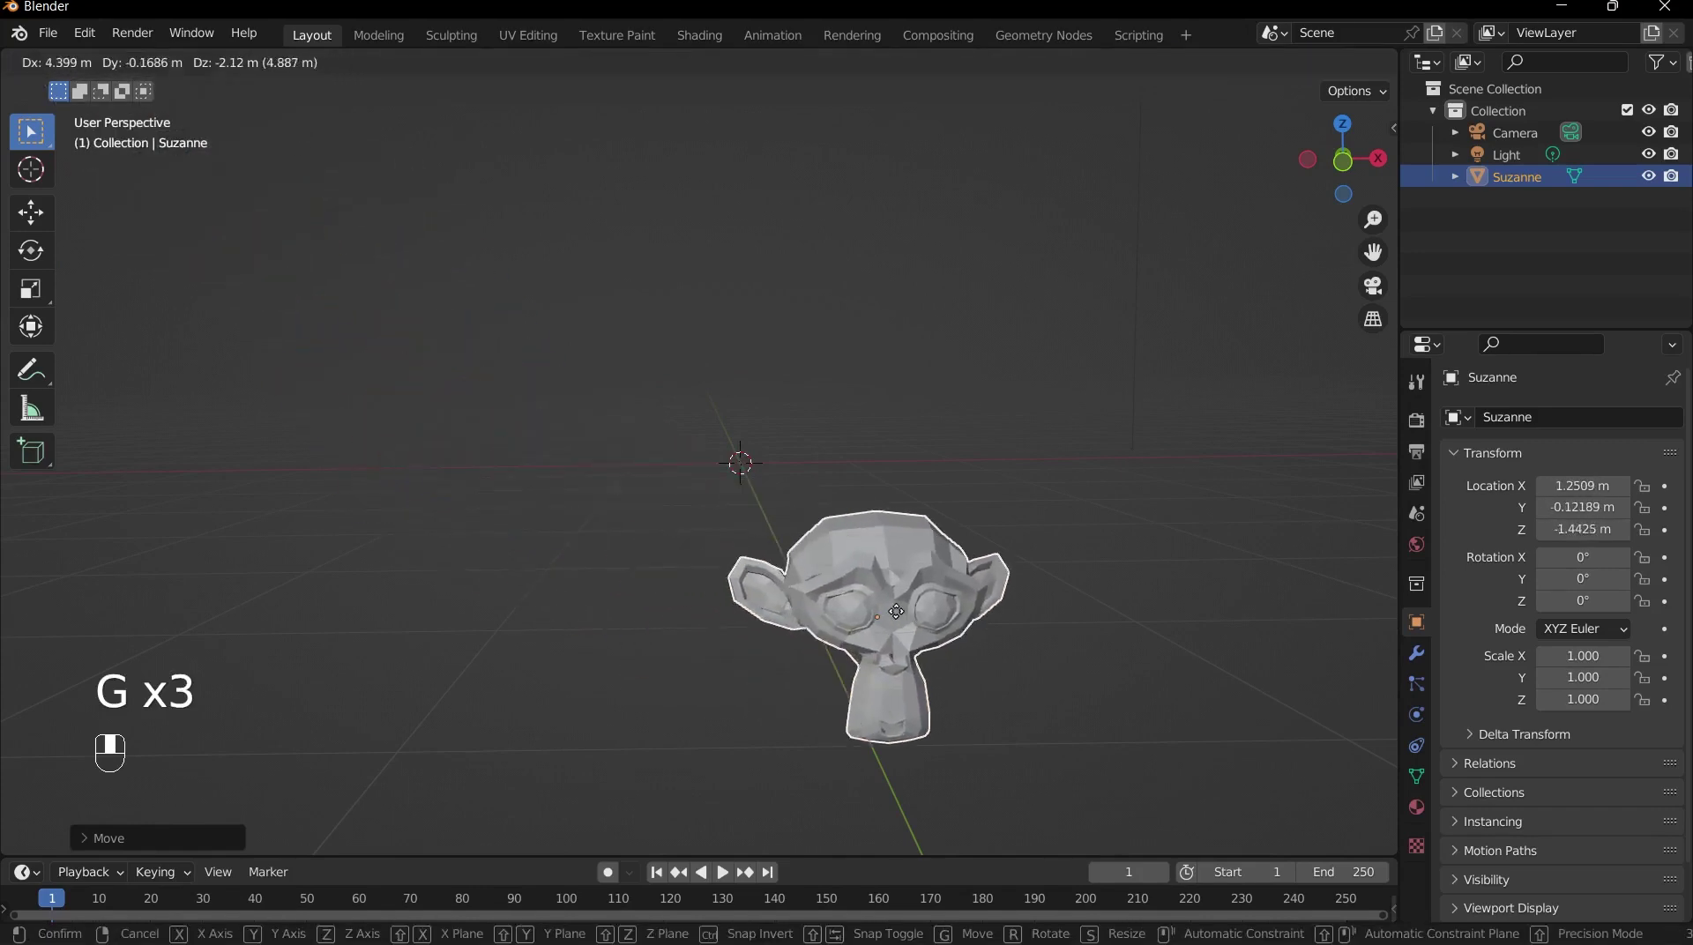
right_click(760, 394)
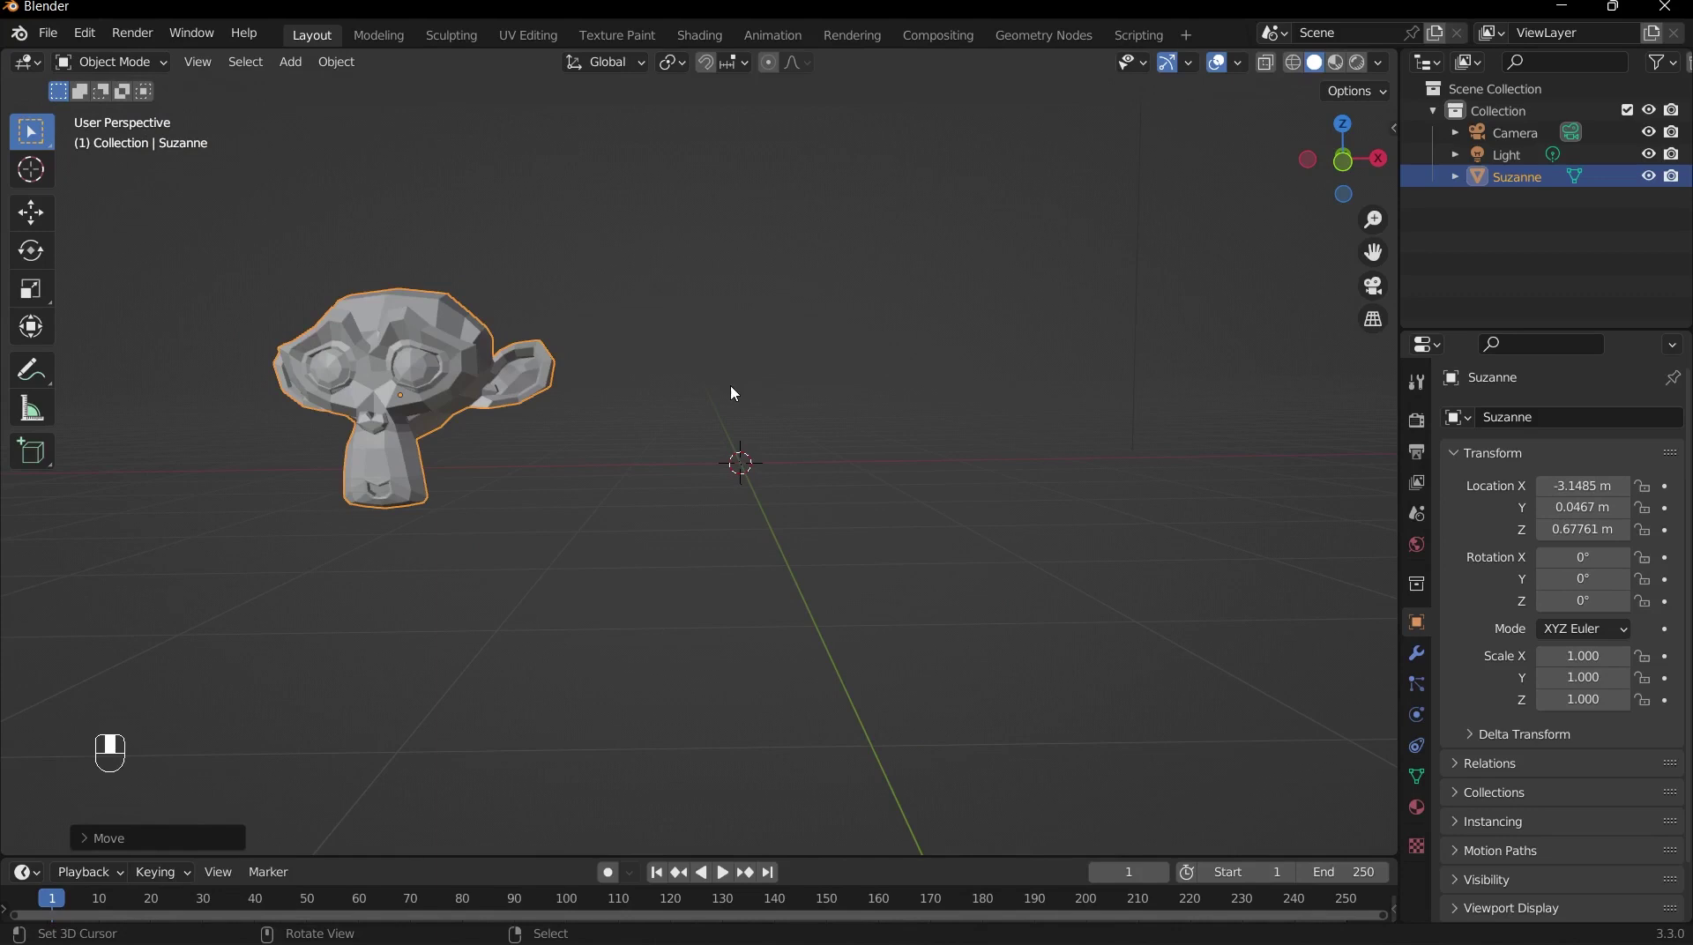
Try moving the monkey head along the global X axis only, and cancel the move
key("g")
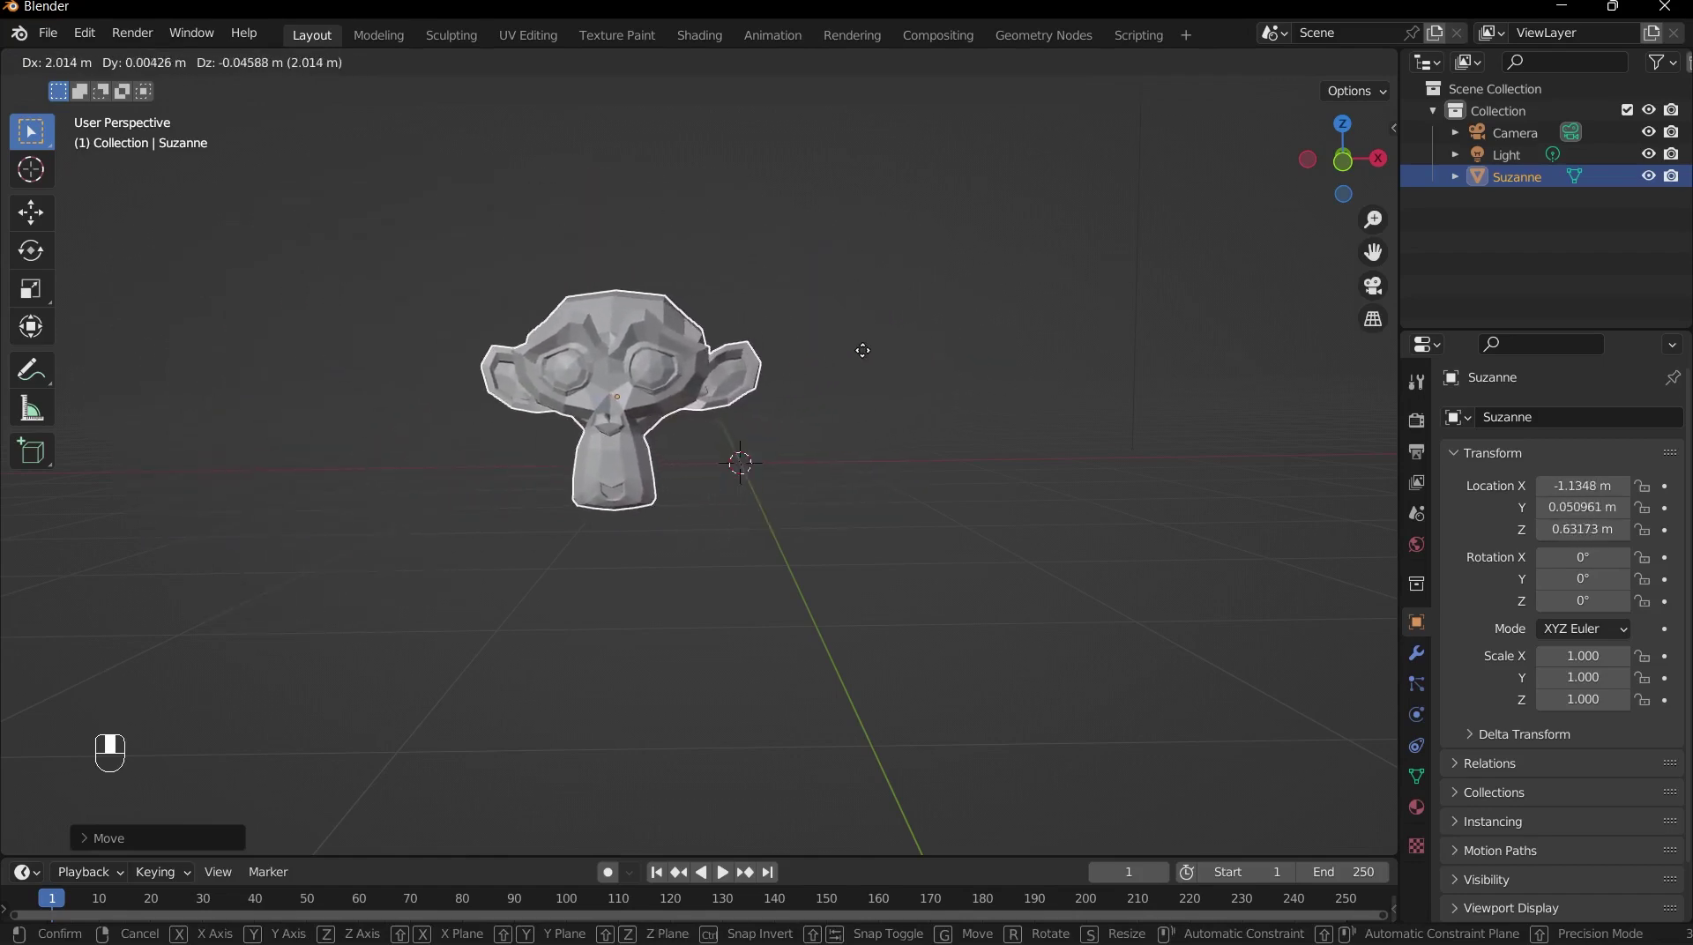
key("x")
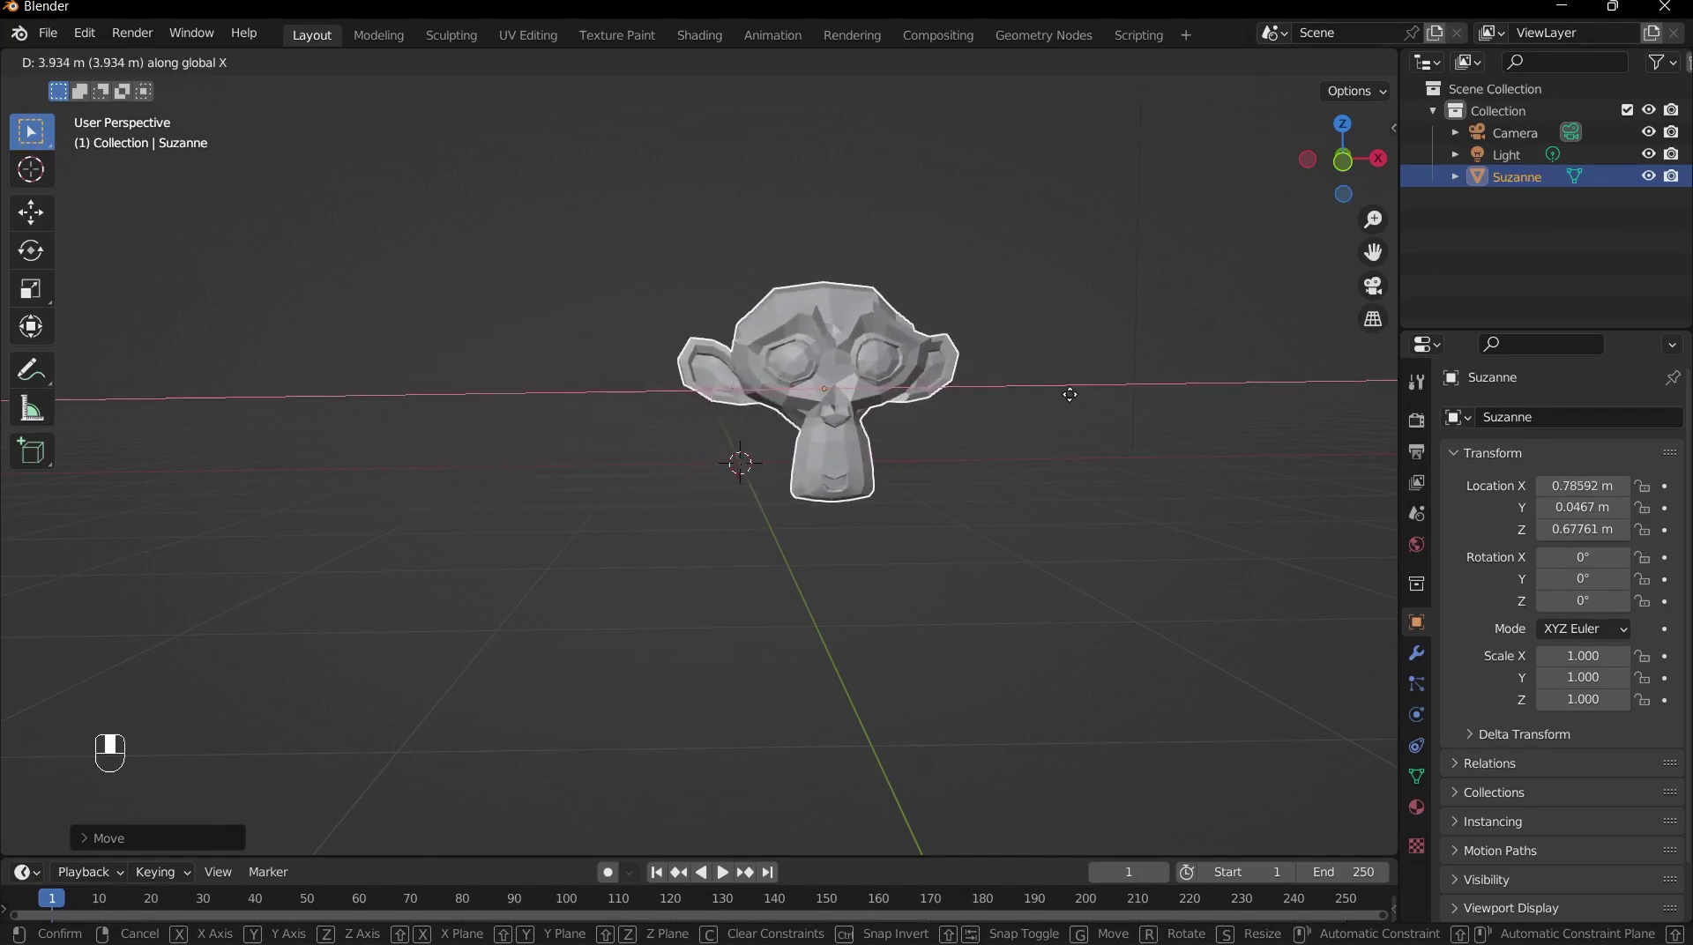
right_click(1067, 393)
scroll(952, 457, "down", 4)
middle_click_drag(951, 456, 887, 499)
mouse_move(887, 499)
middle_mouse_down("shift")
mouse_move(930, 585)
mouse_move(966, 542)
mouse_move(917, 509)
middle_mouse_up("shift")
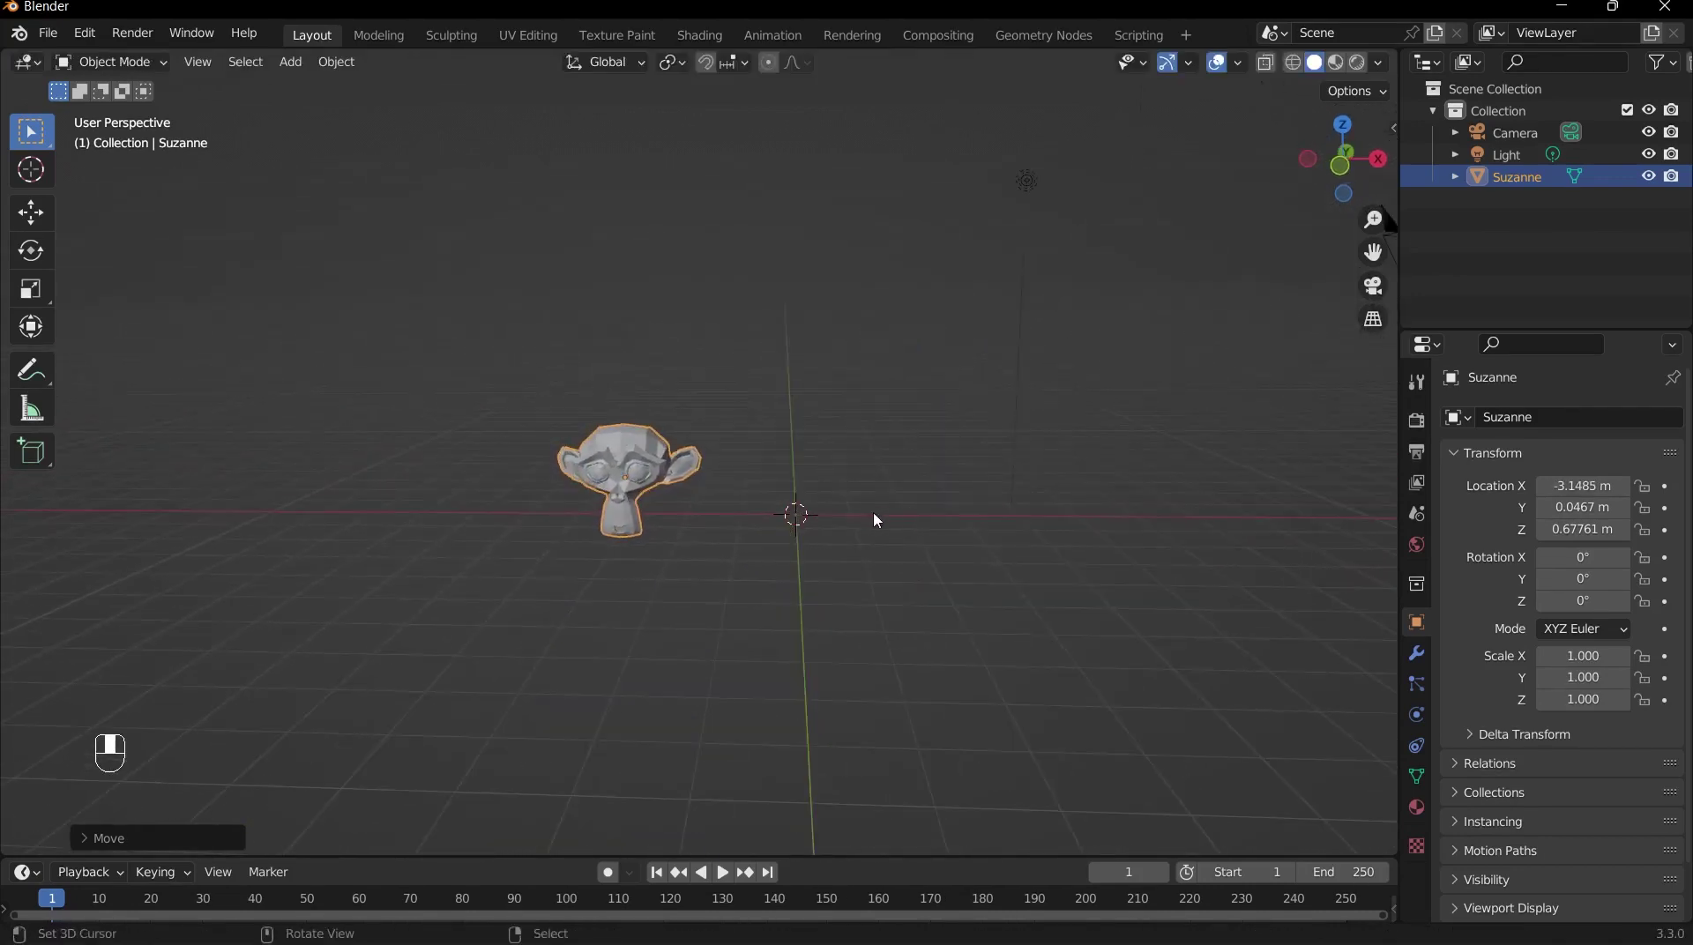
Try moving the monkey head along the global Y axis and along the global Z axis, and cancel the move
key("g")
key("y")
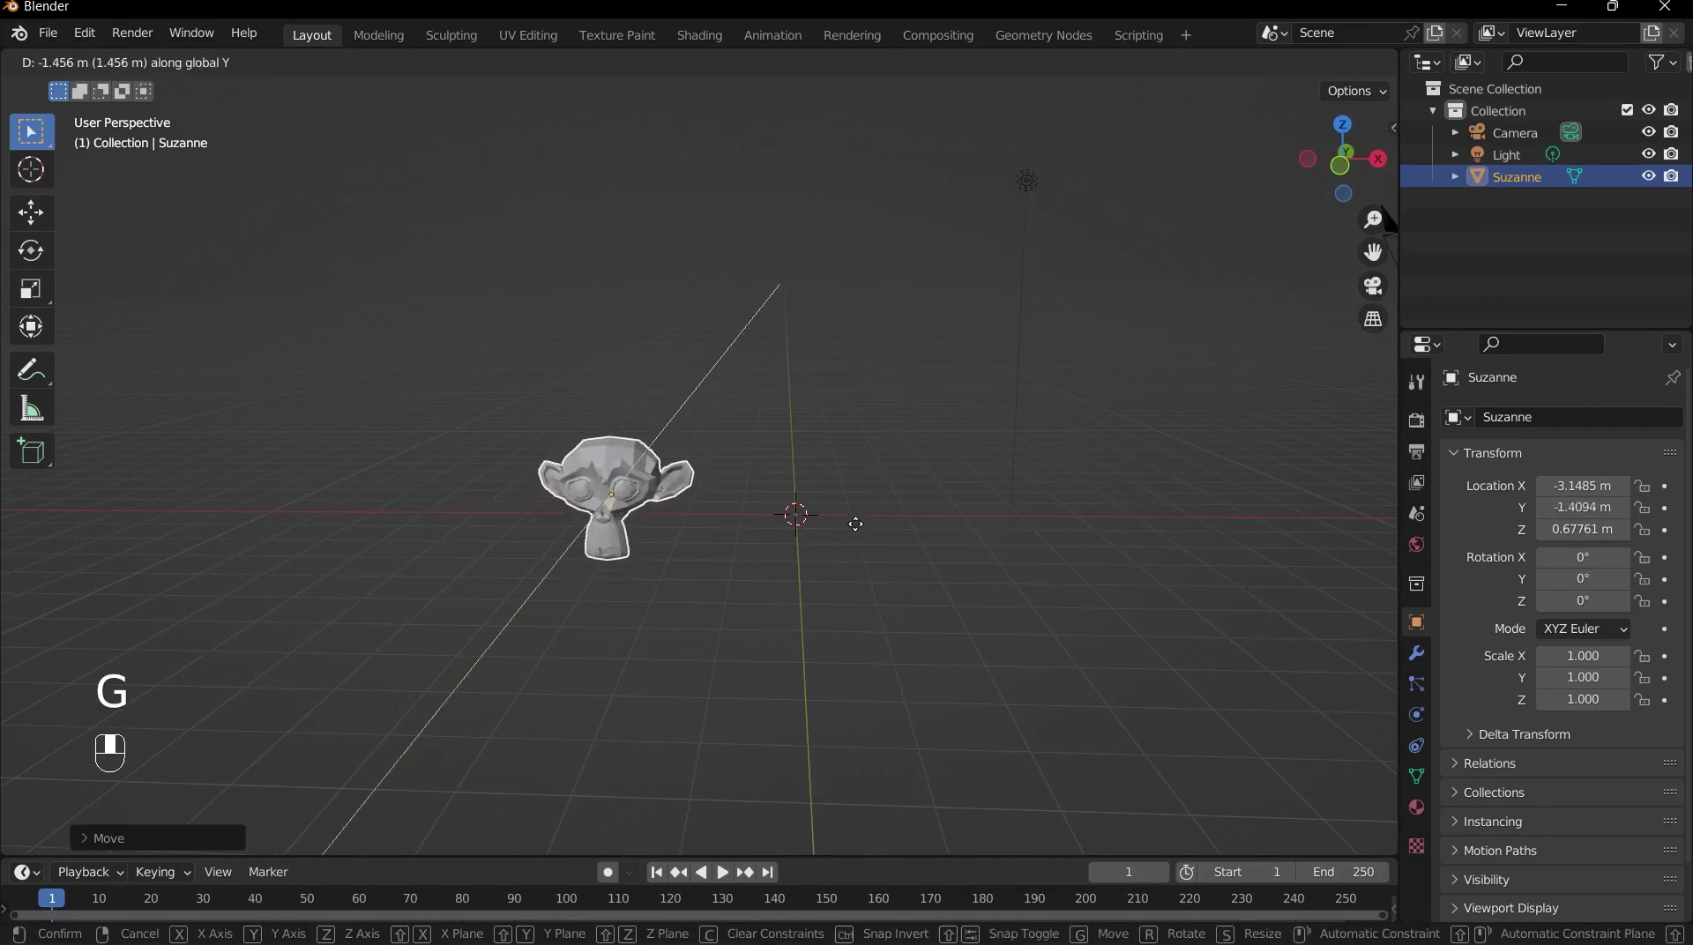
key("z")
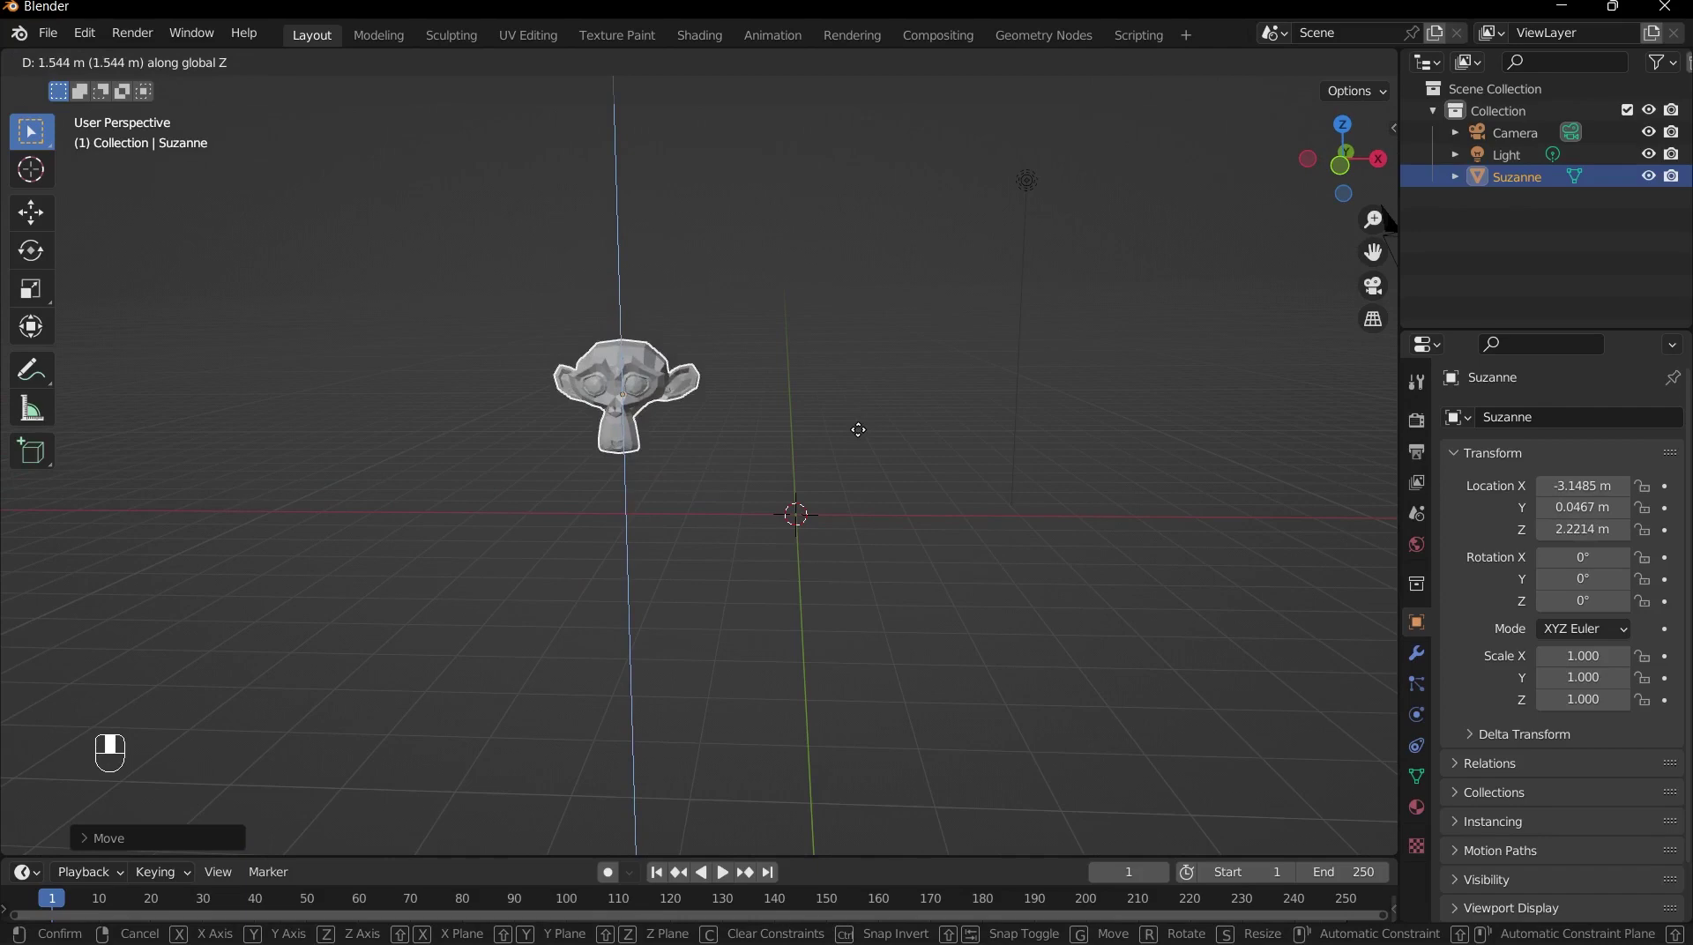
left_click(861, 437)
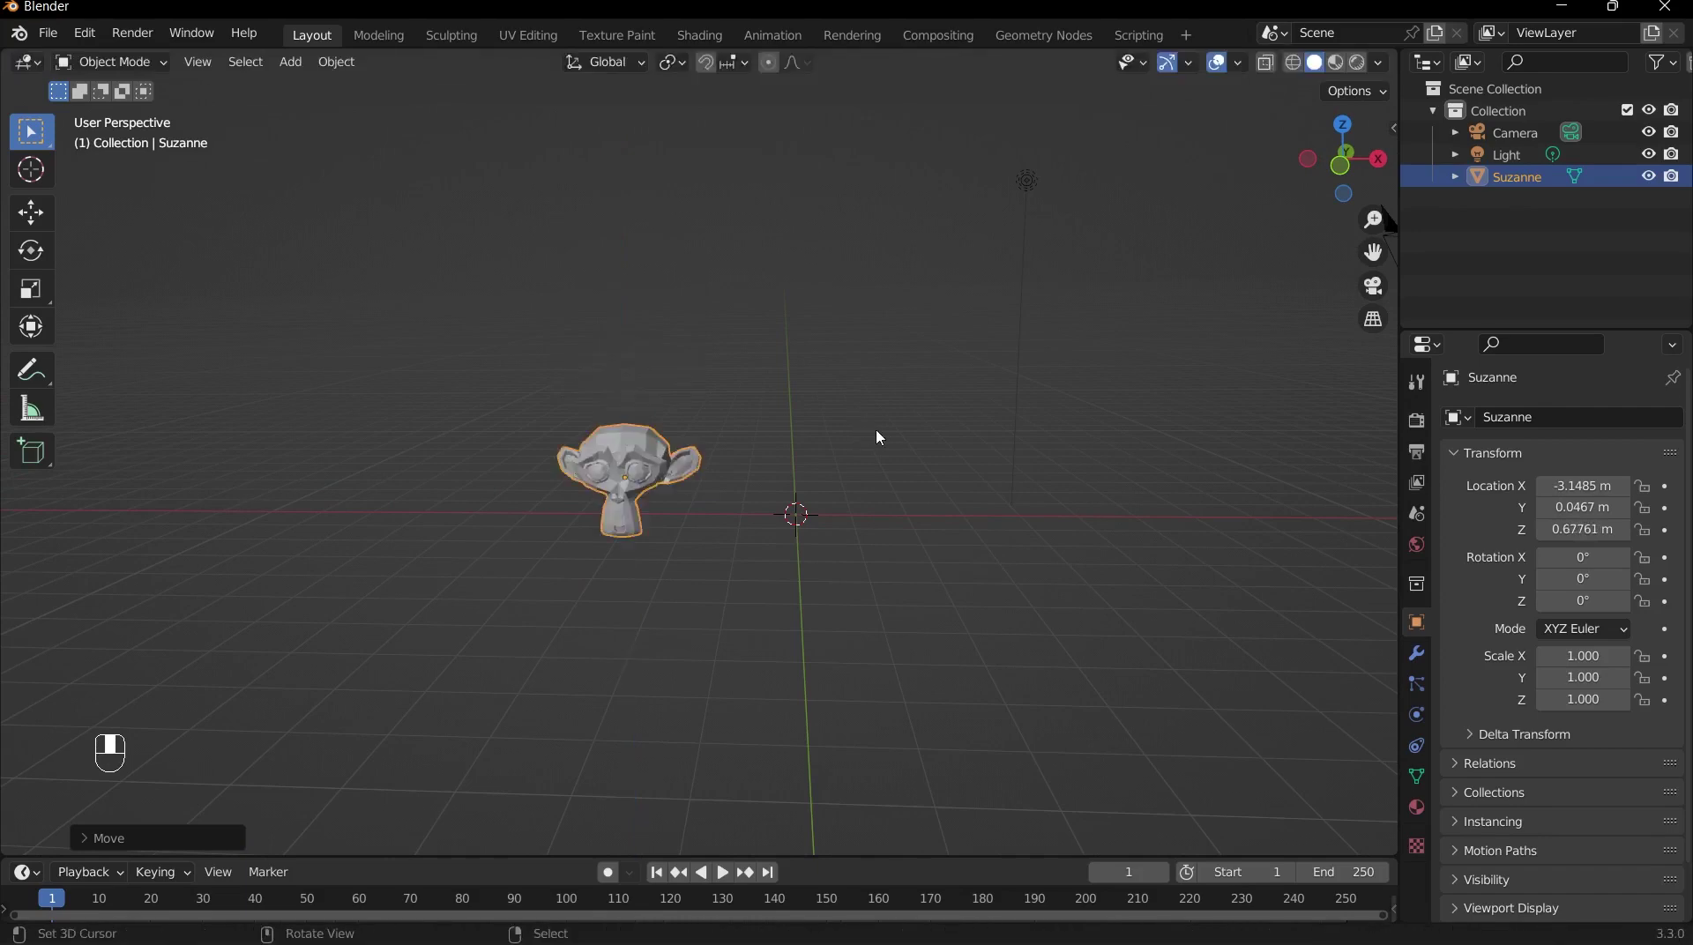
Try rotating the monkey head freely, both in the view plane and with trackball rotation, cancelling each rotation
middle_click_drag(860, 461, 726, 485)
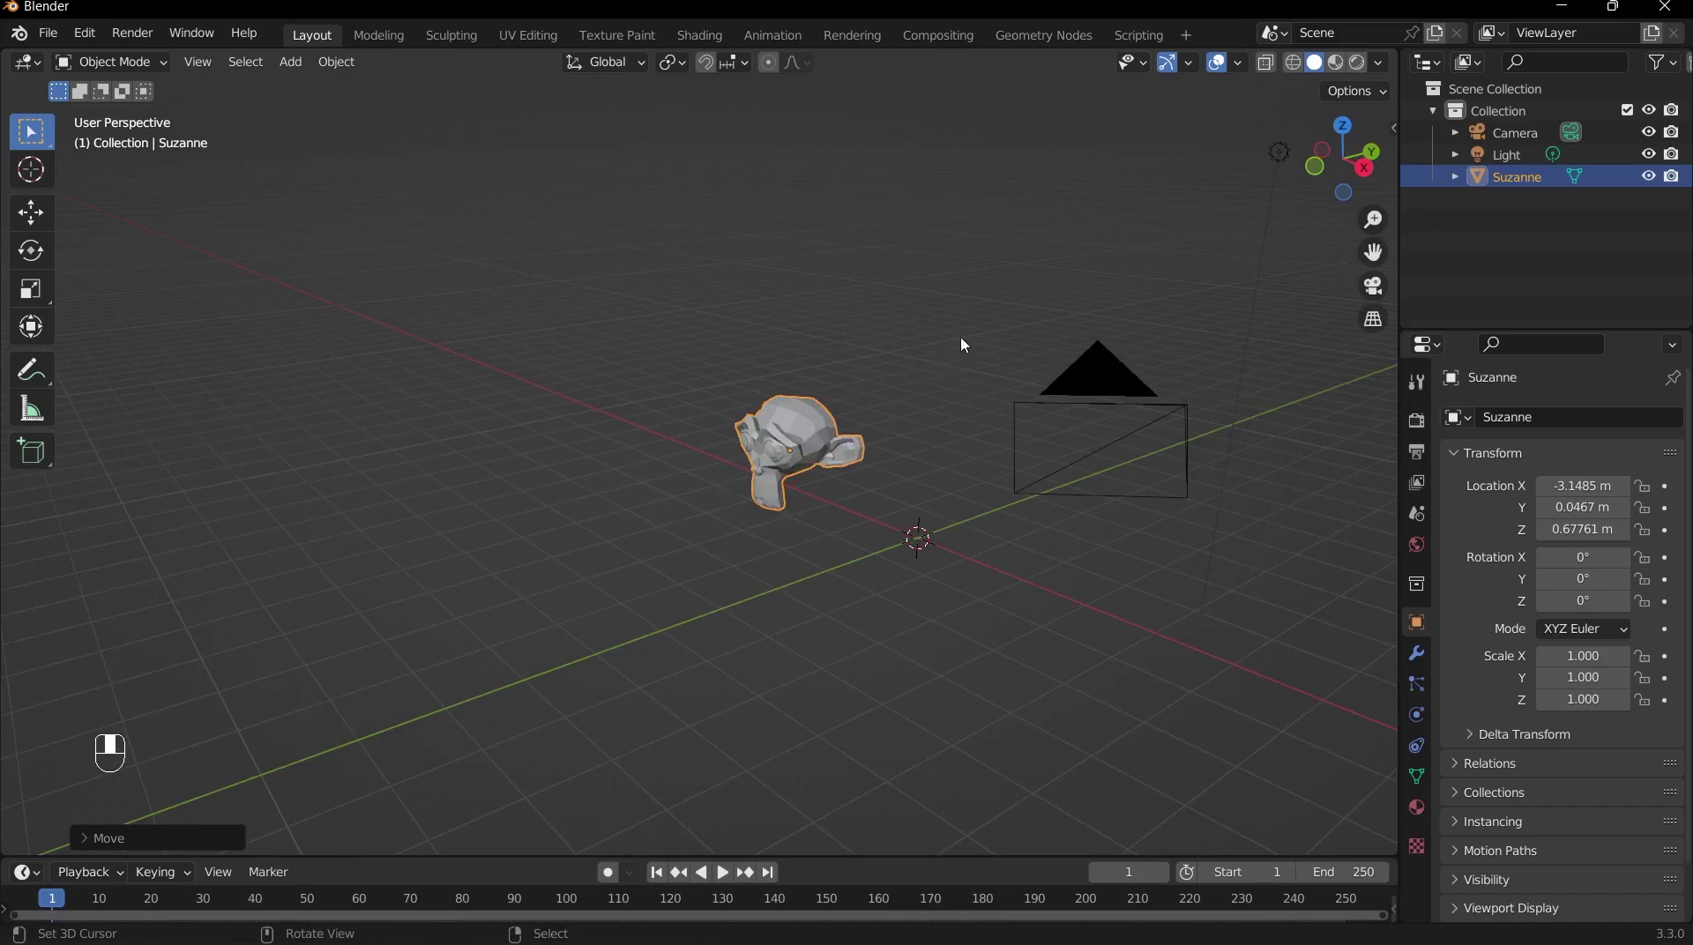
key("r")
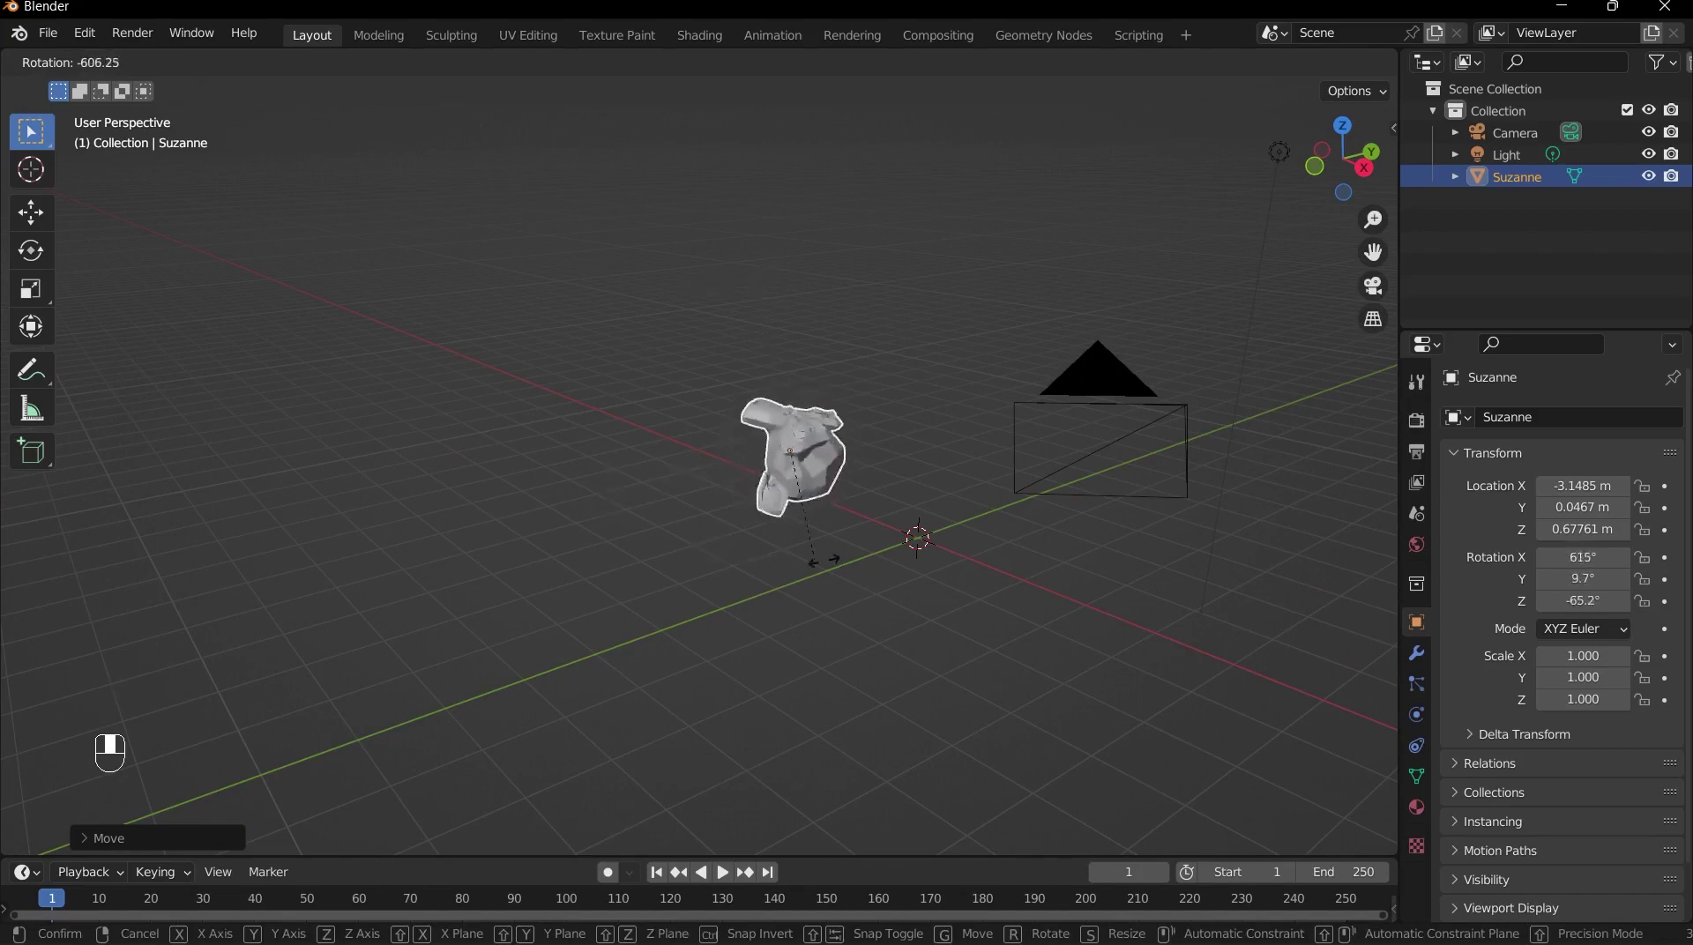
key("Escape")
middle_click_drag(745, 511, 759, 491)
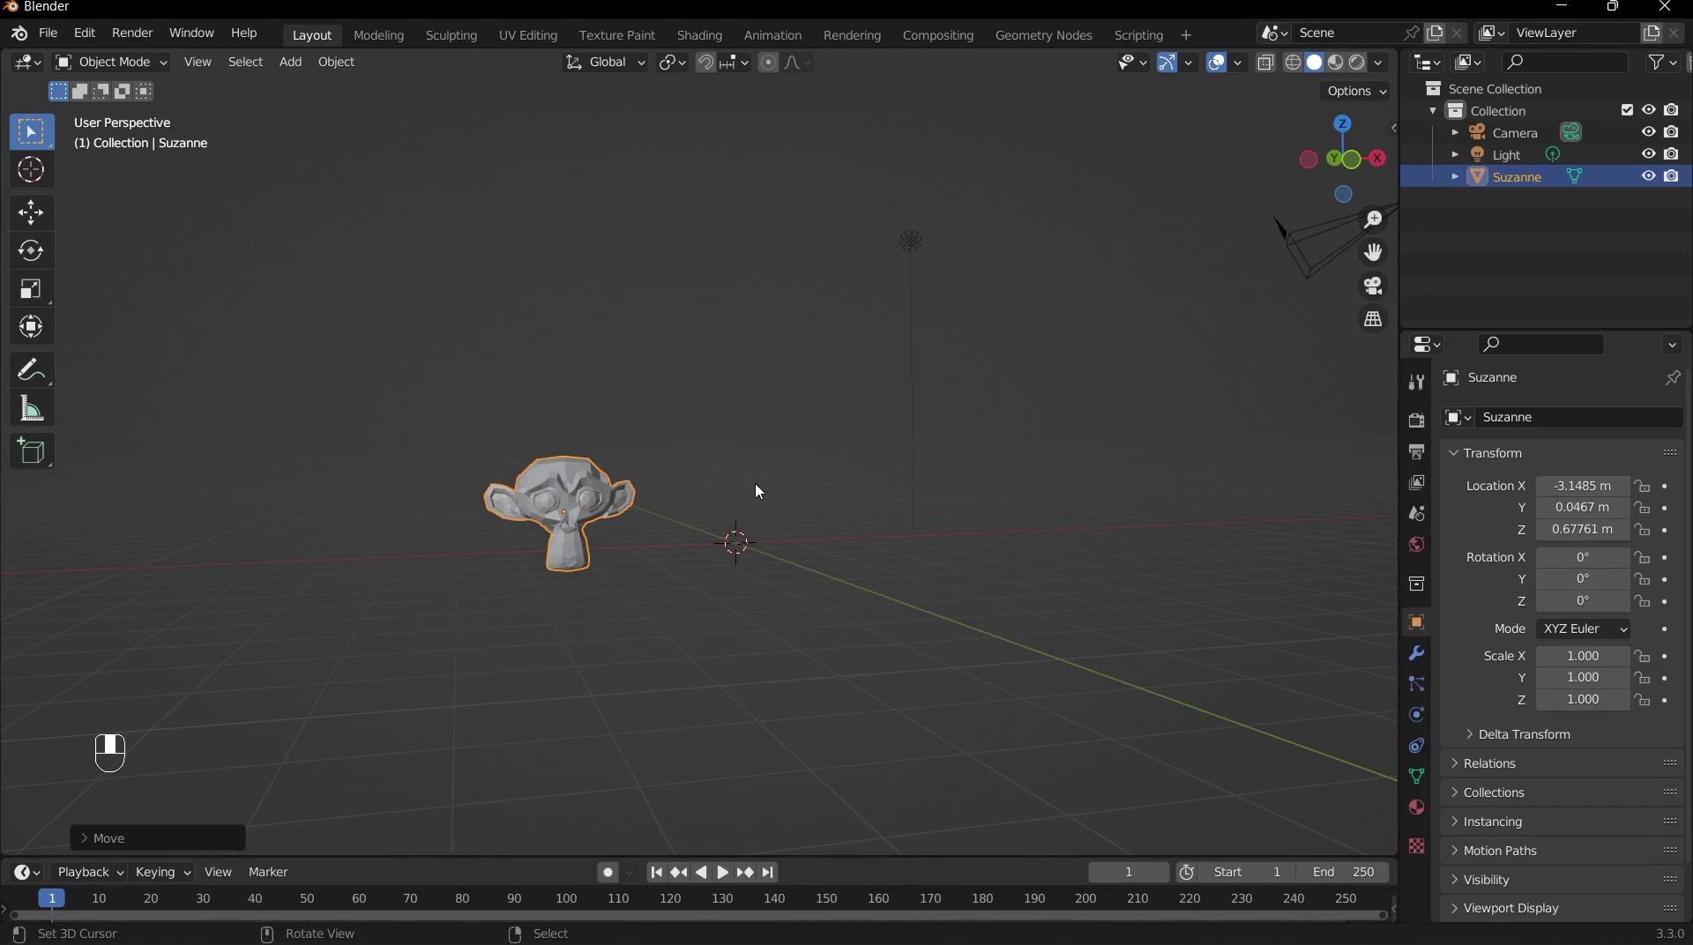
key("r")
key("r")
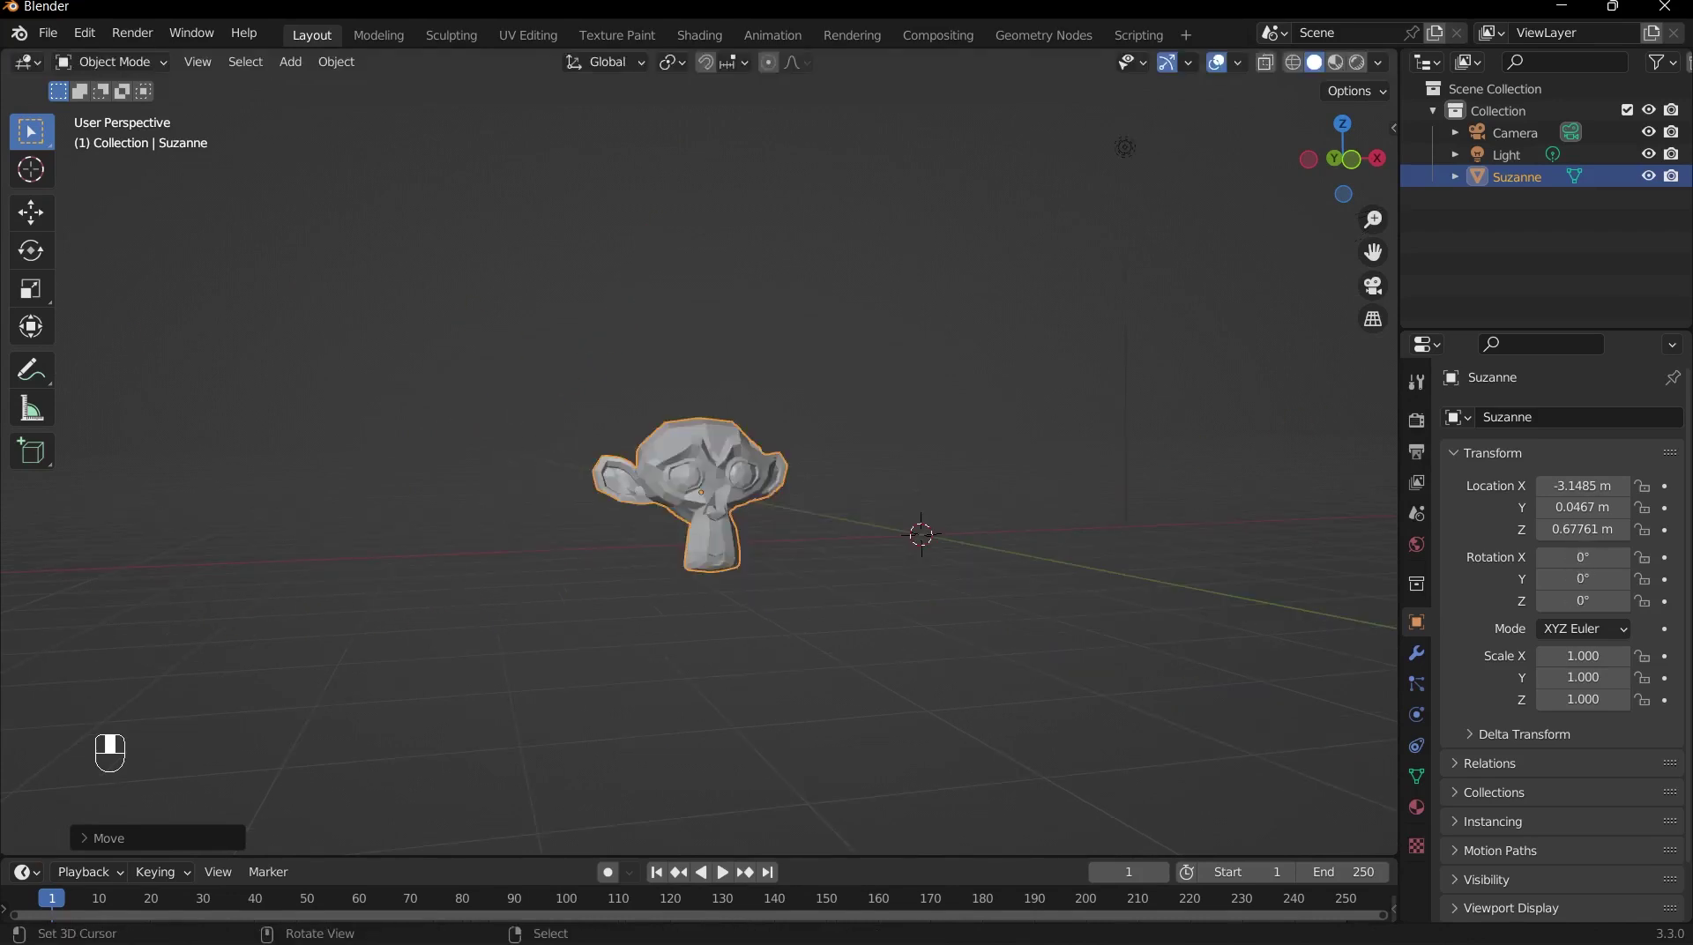
Try rotating the monkey head about the global X, Y and Z axes in turn, and cancel the rotation
key("r")
key("x")
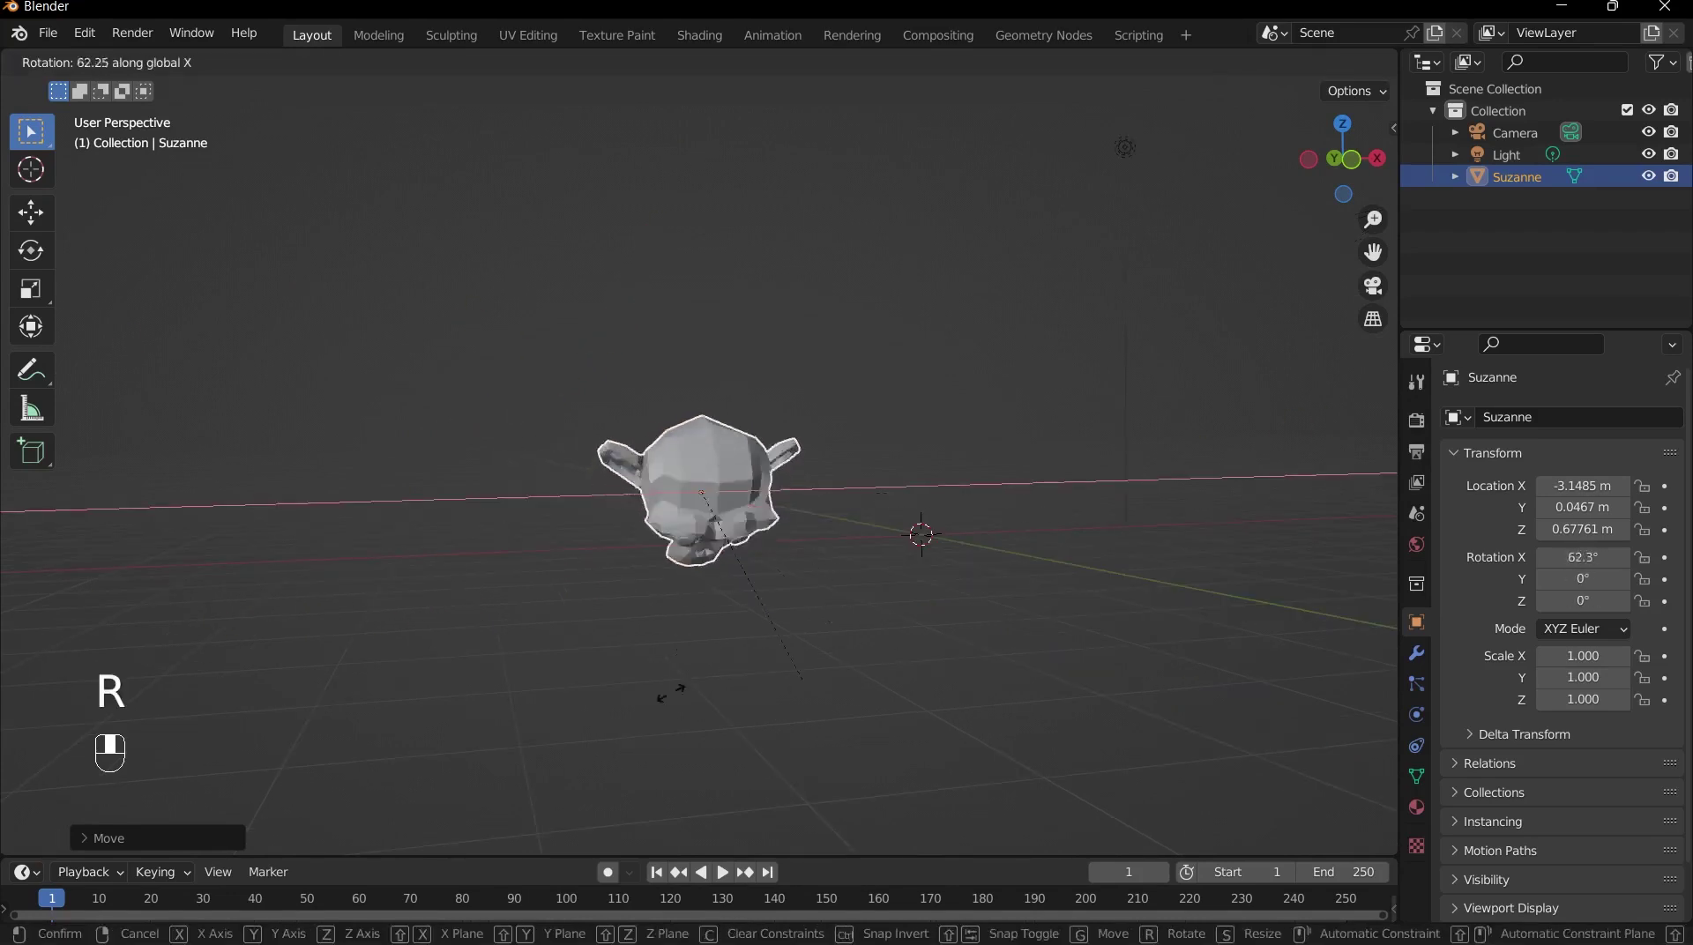
key("y")
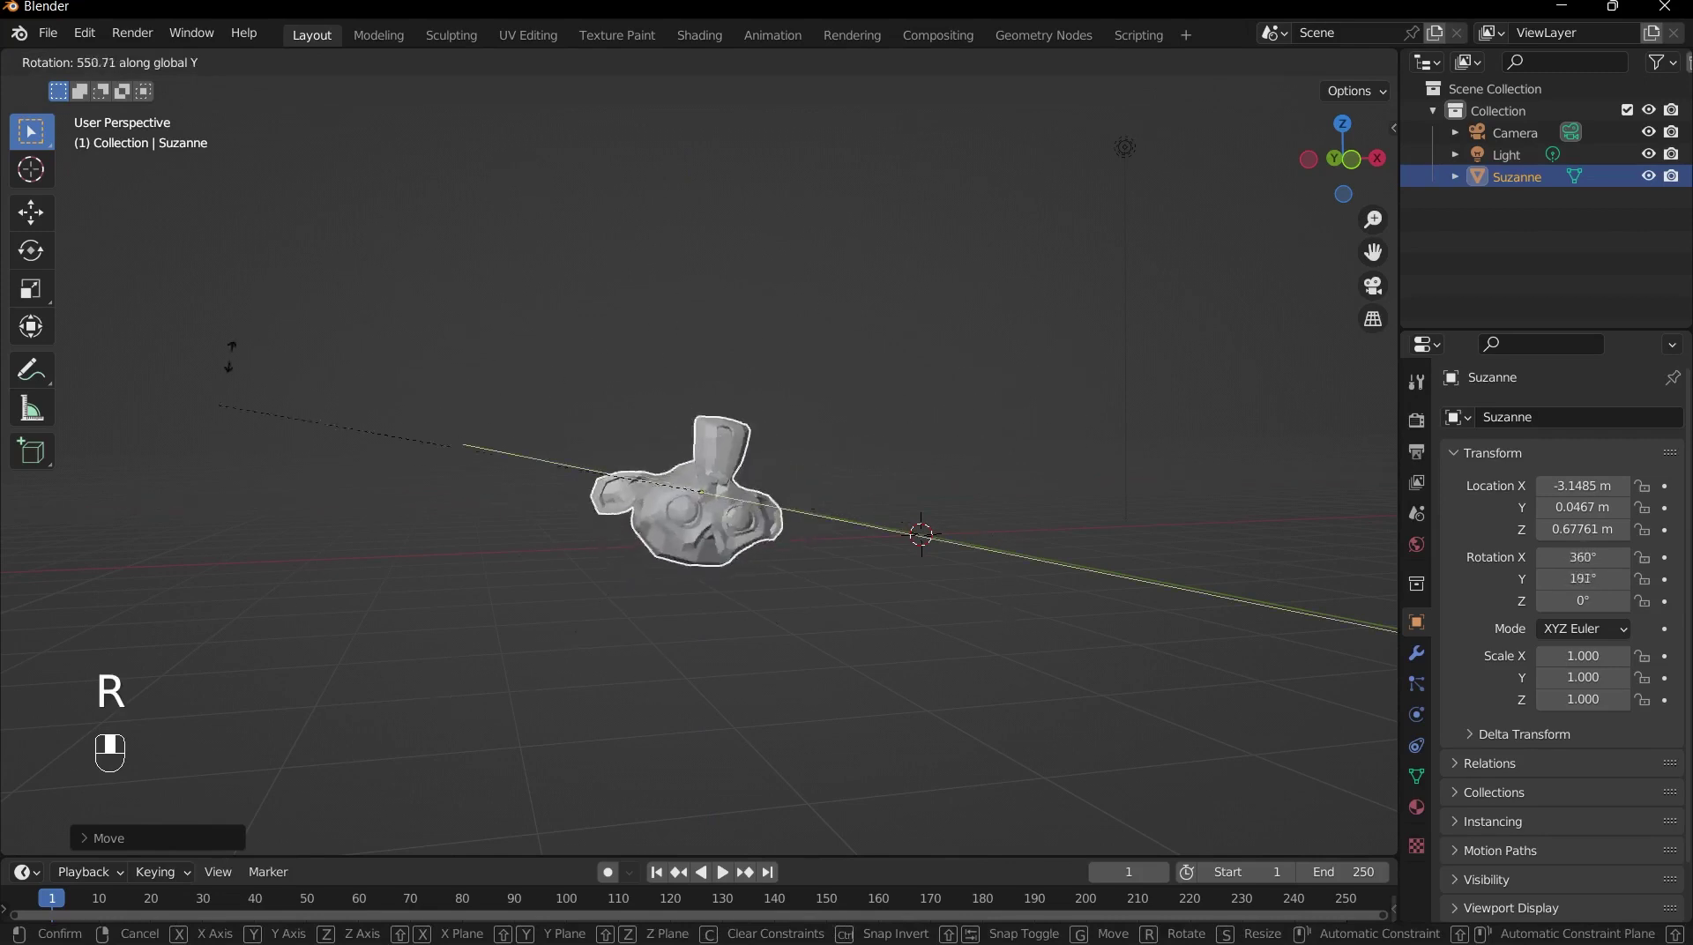
key("z")
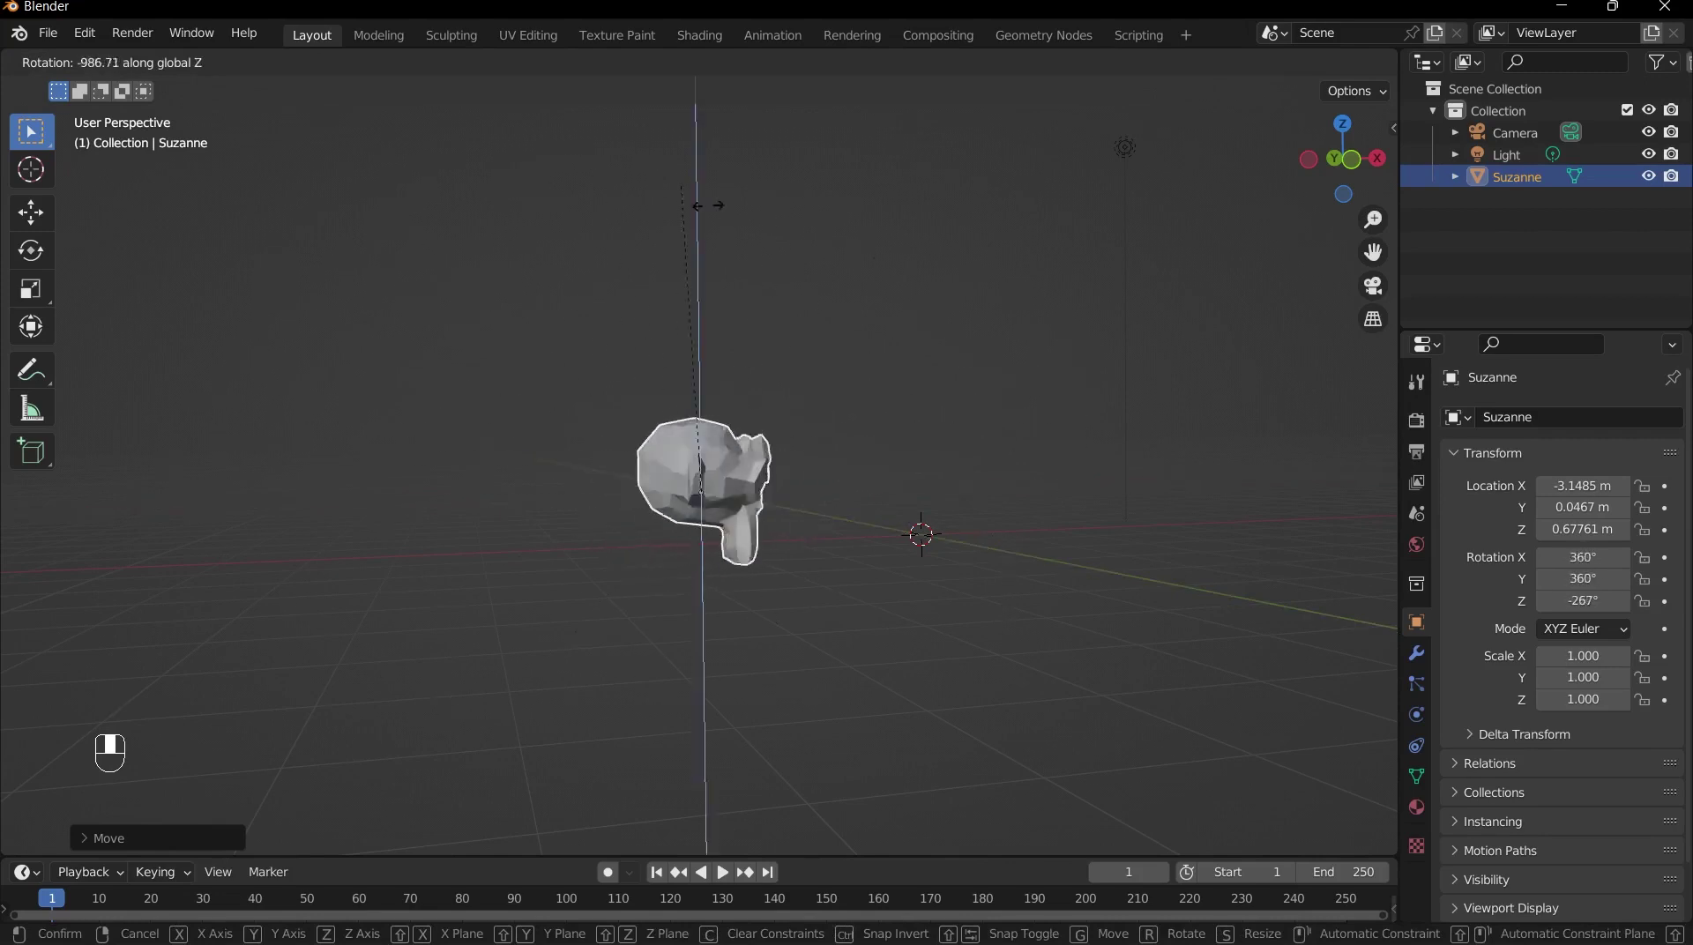
key("Escape")
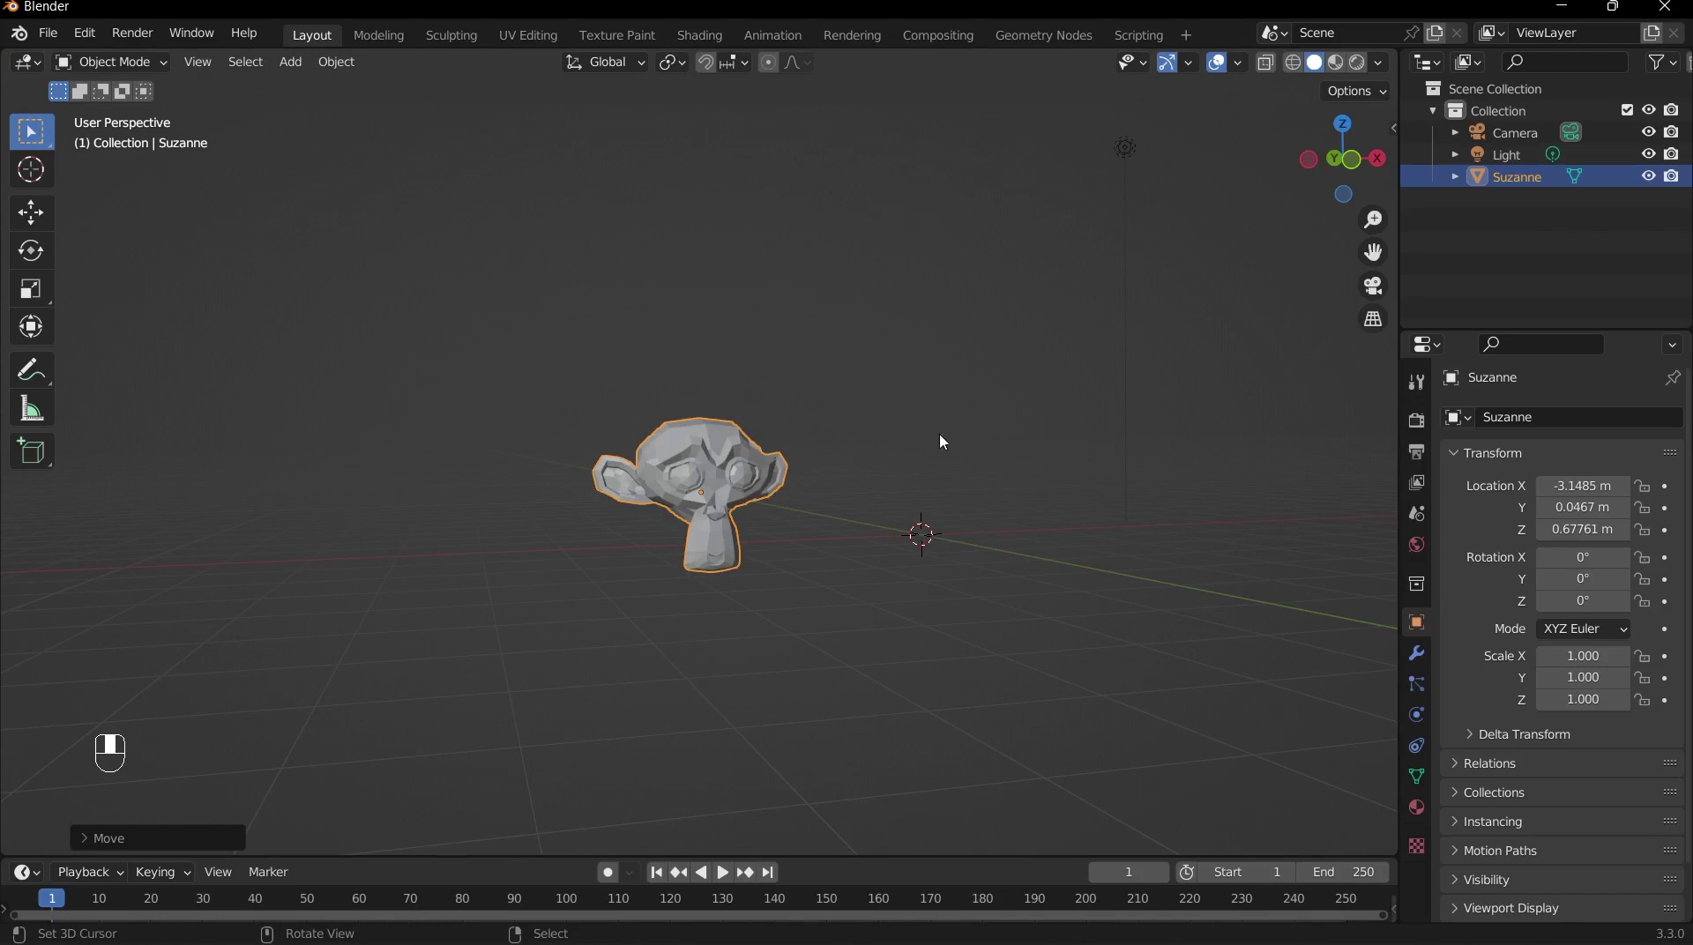
Rotate the monkey head exactly 90° about the global Z axis
key("r")
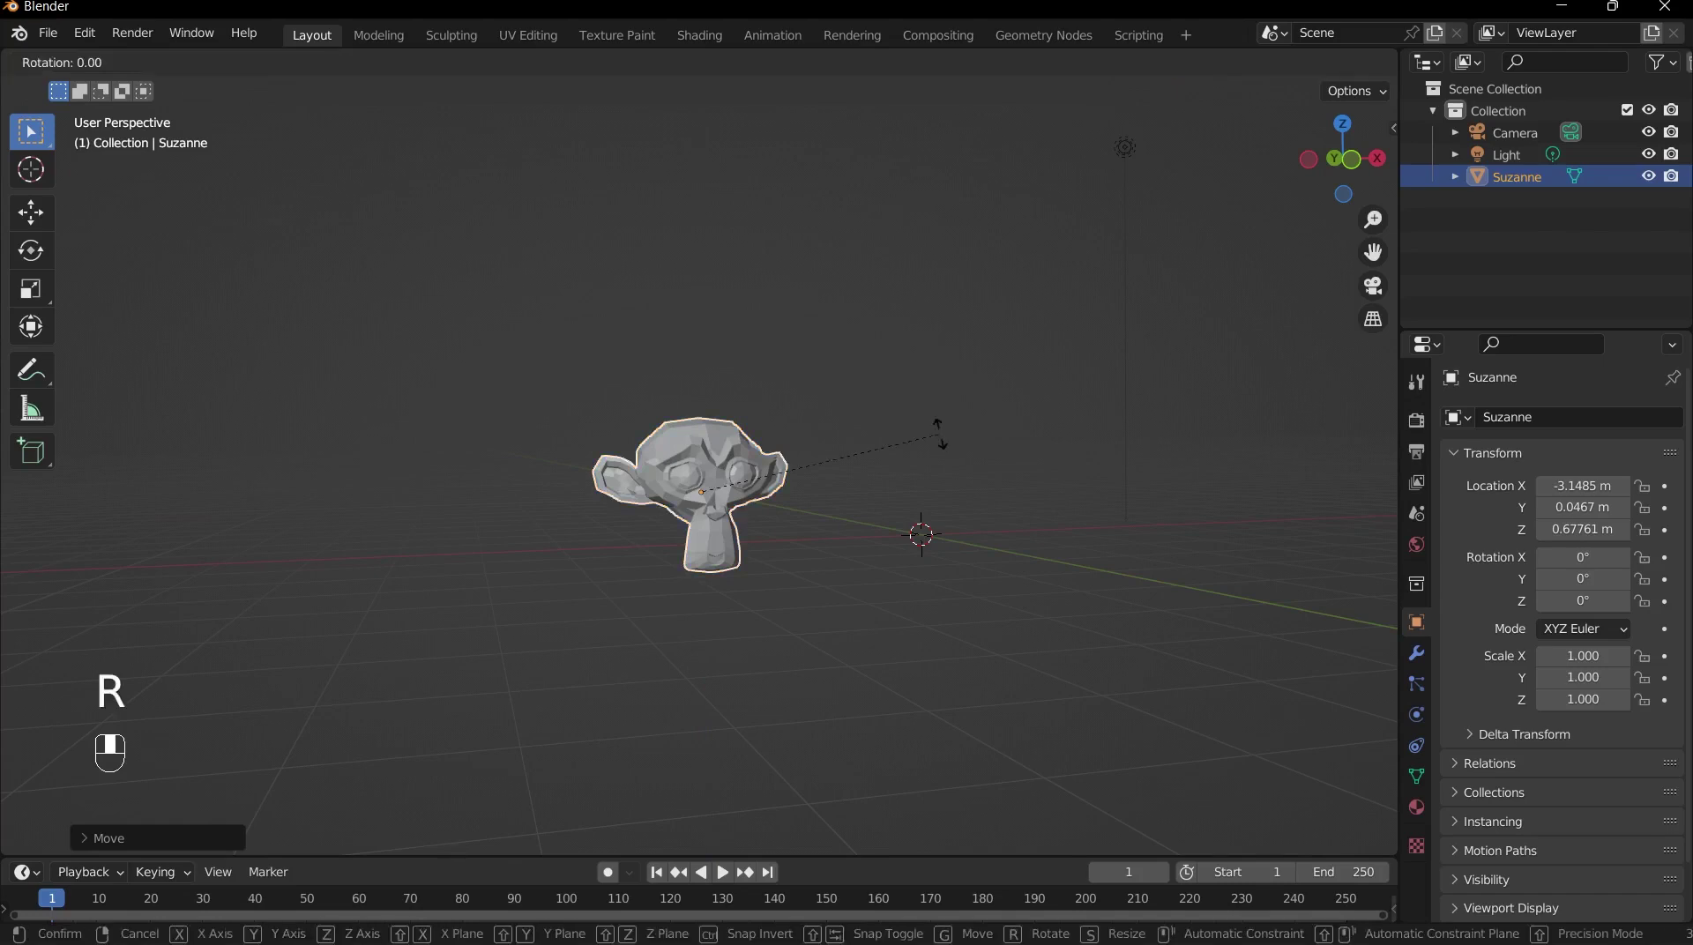
type("z")
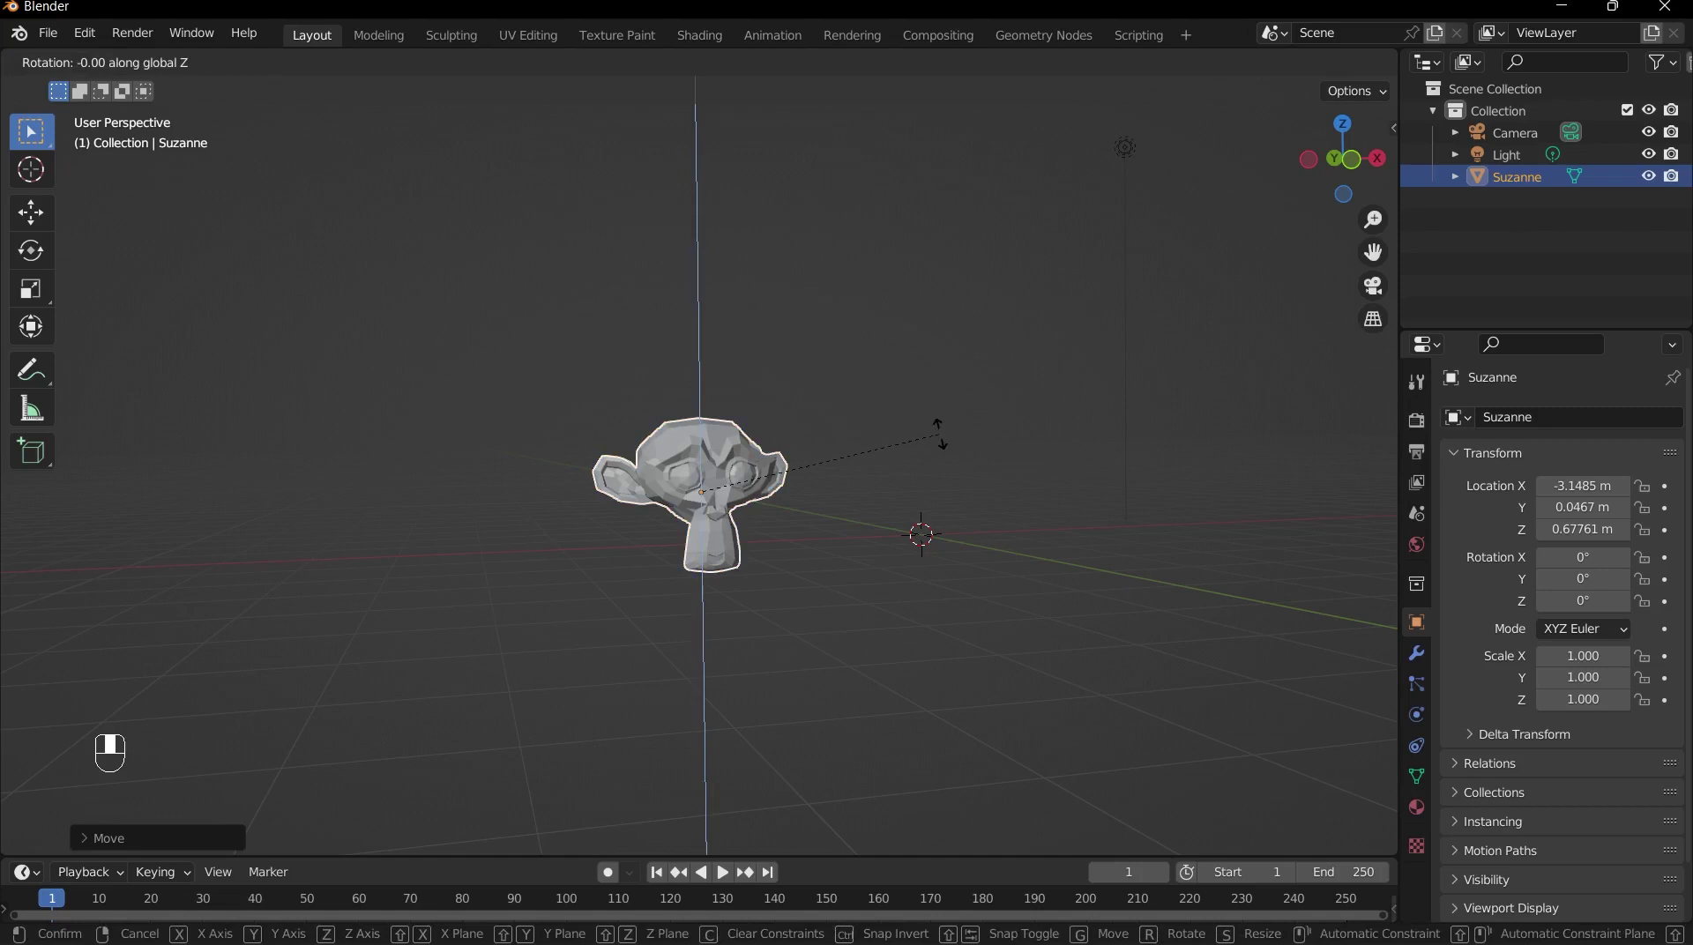
type("90")
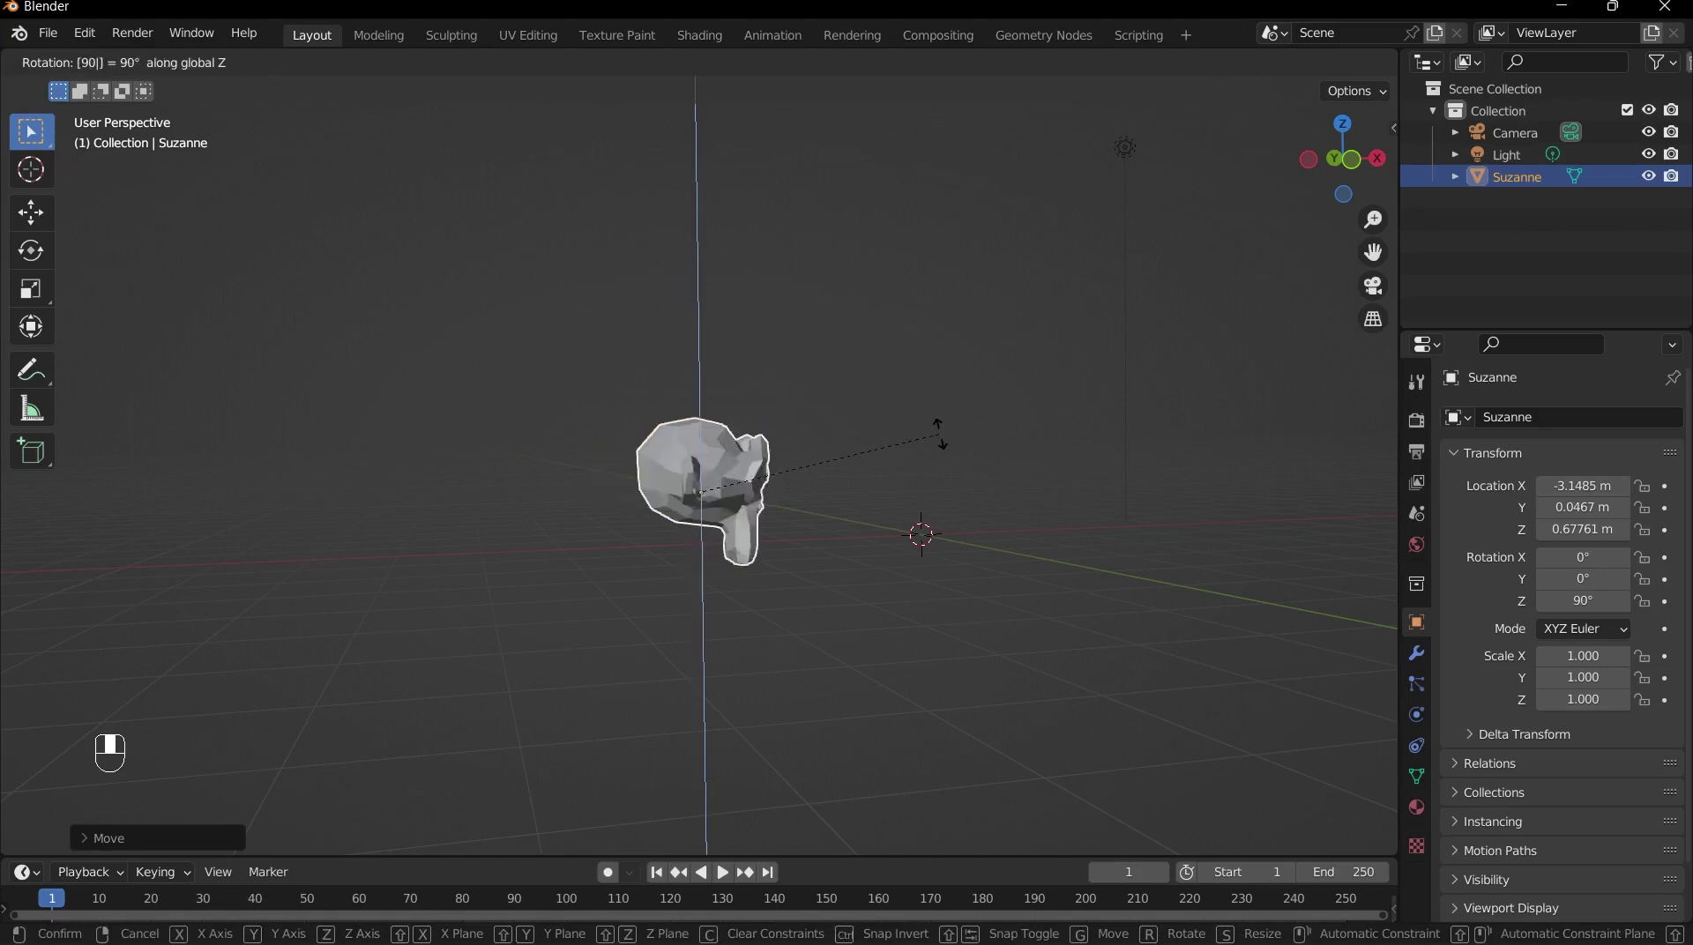
key("Return")
Try scaling the monkey head along the global X, Y and Z axes in turn, and cancel the scaling
middle_click_drag(939, 434, 641, 486)
scroll(644, 488, "up", 2)
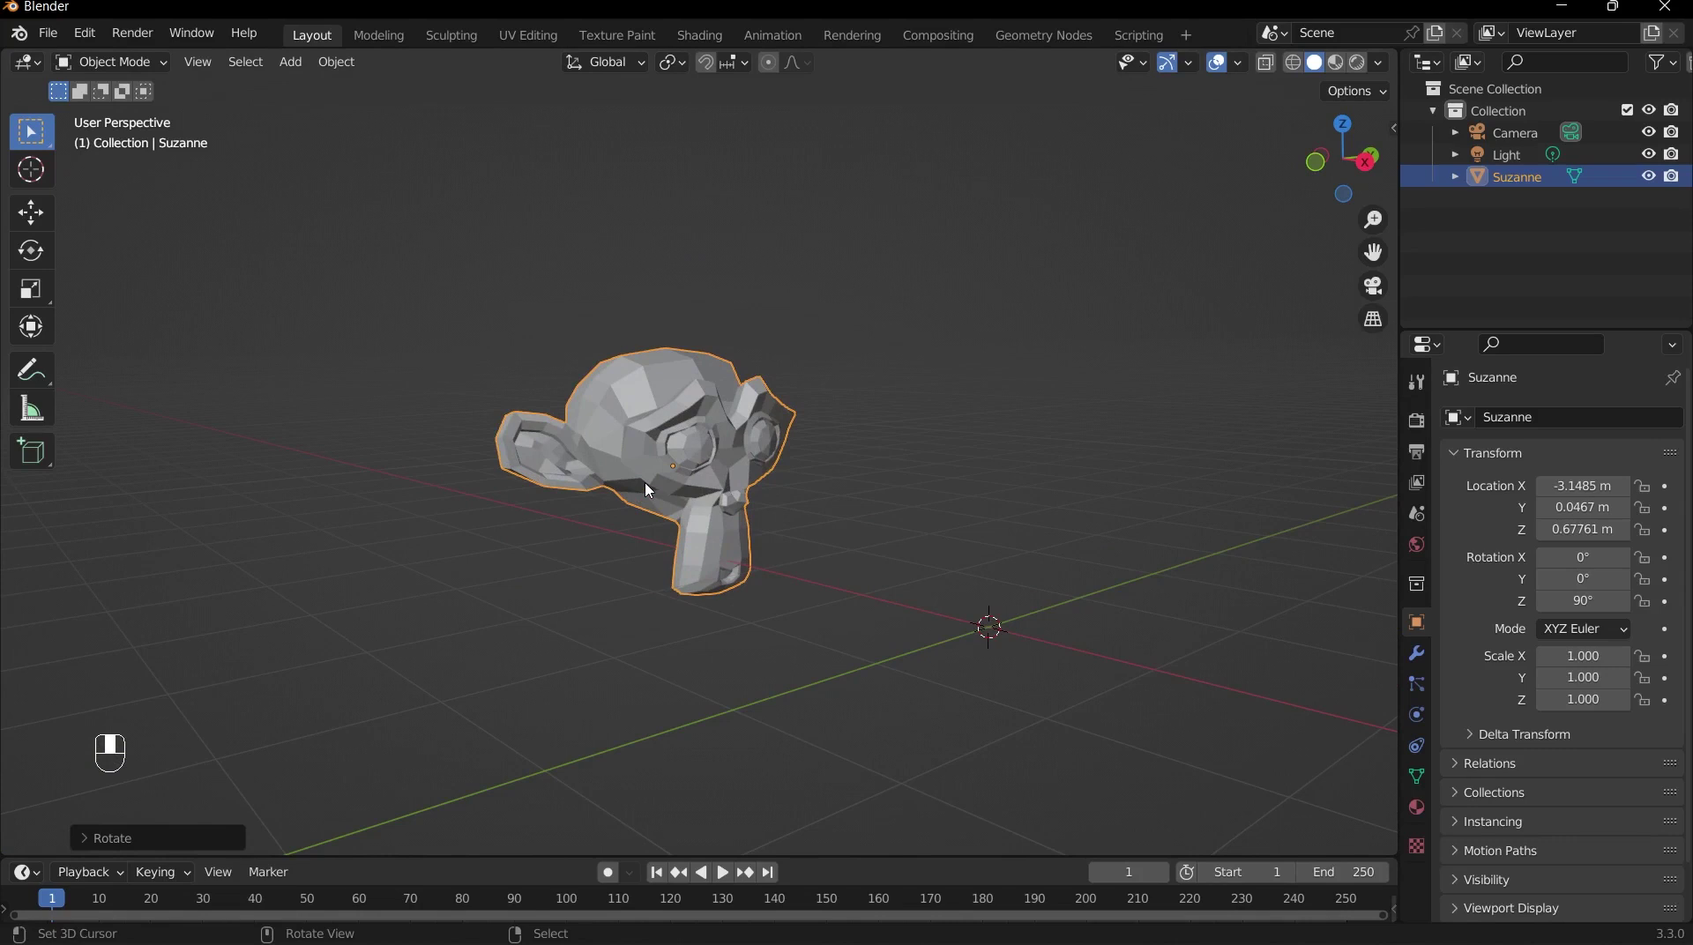
scroll(743, 474, "down", 2)
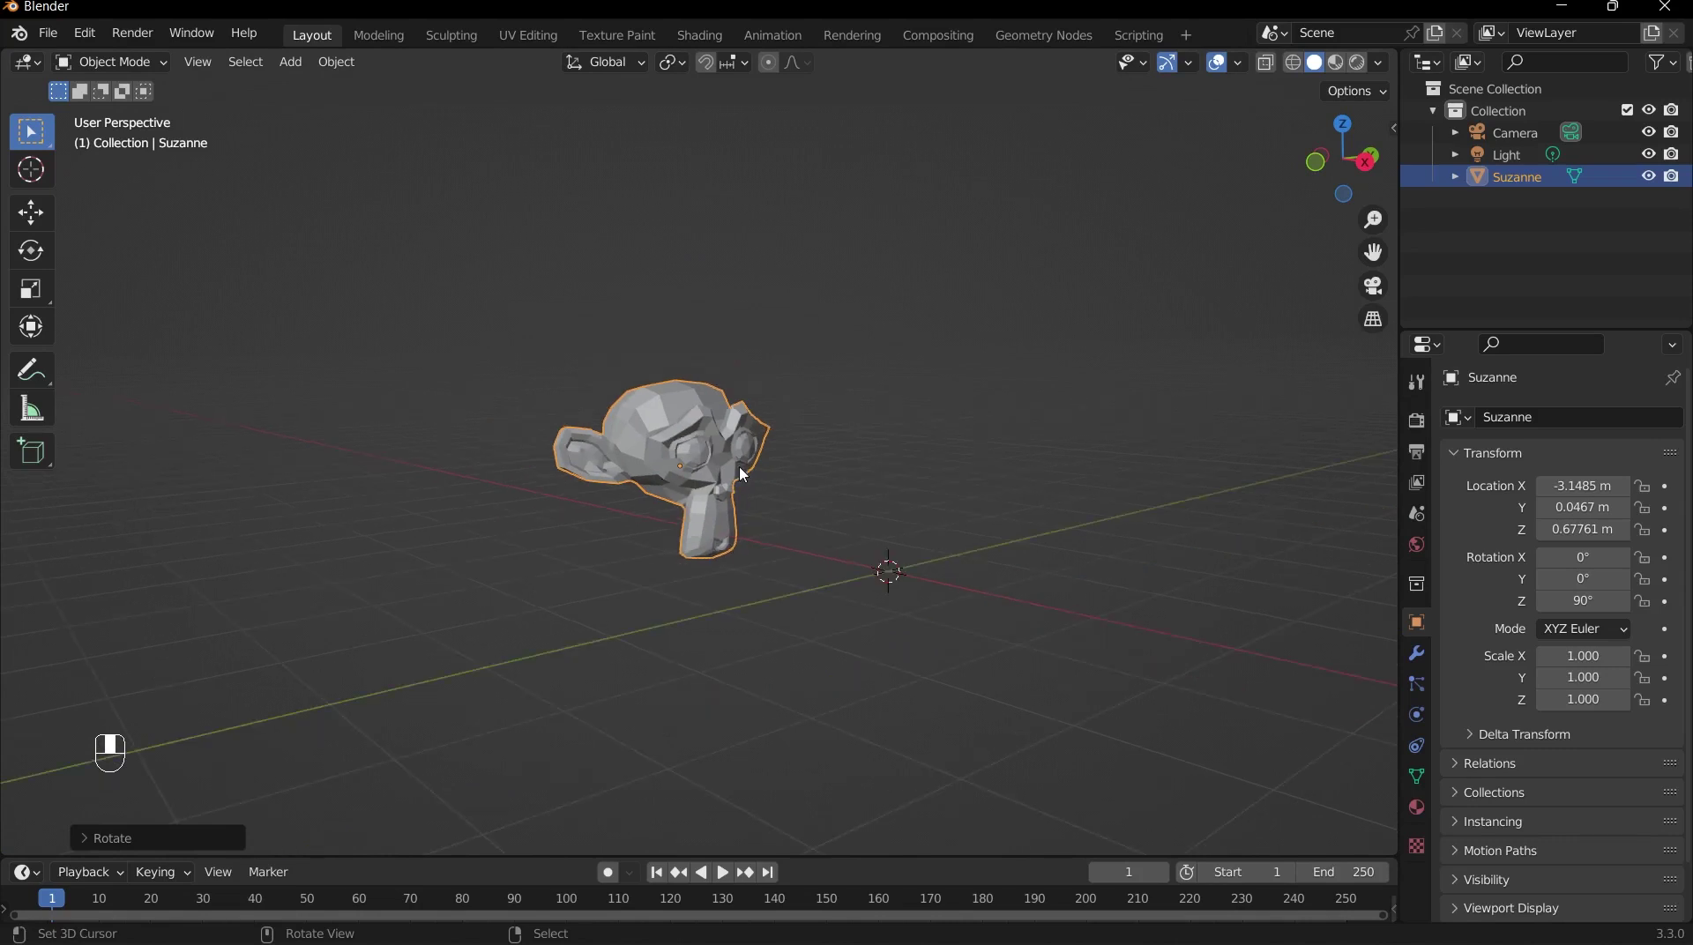
key("s")
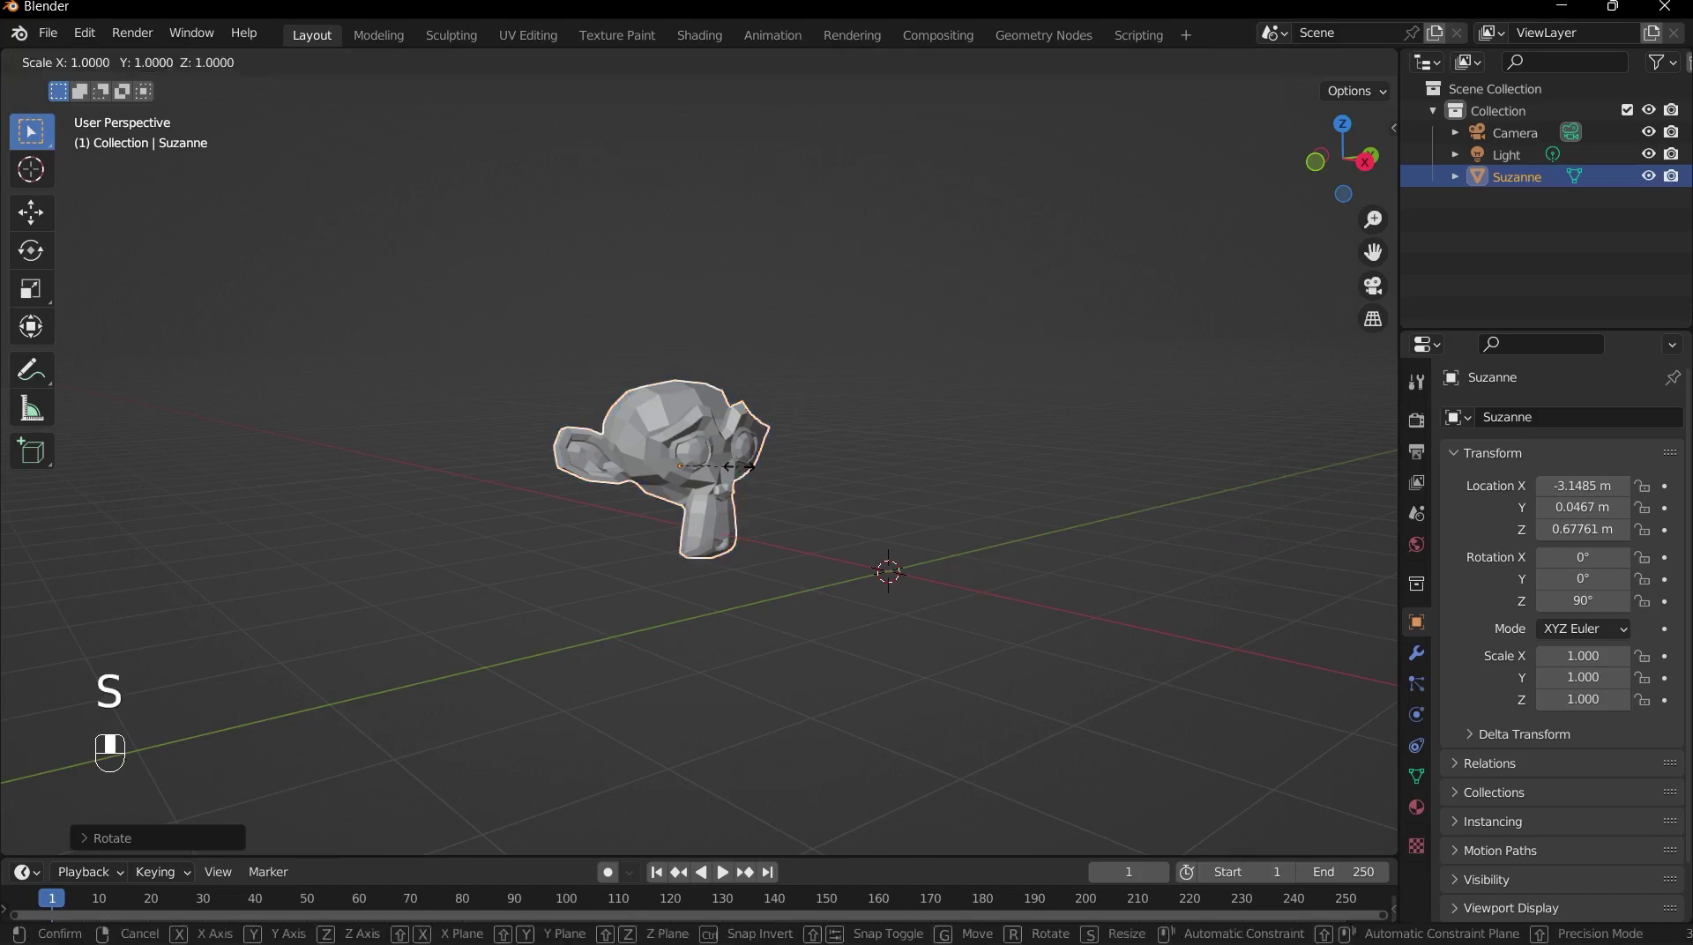
key("x")
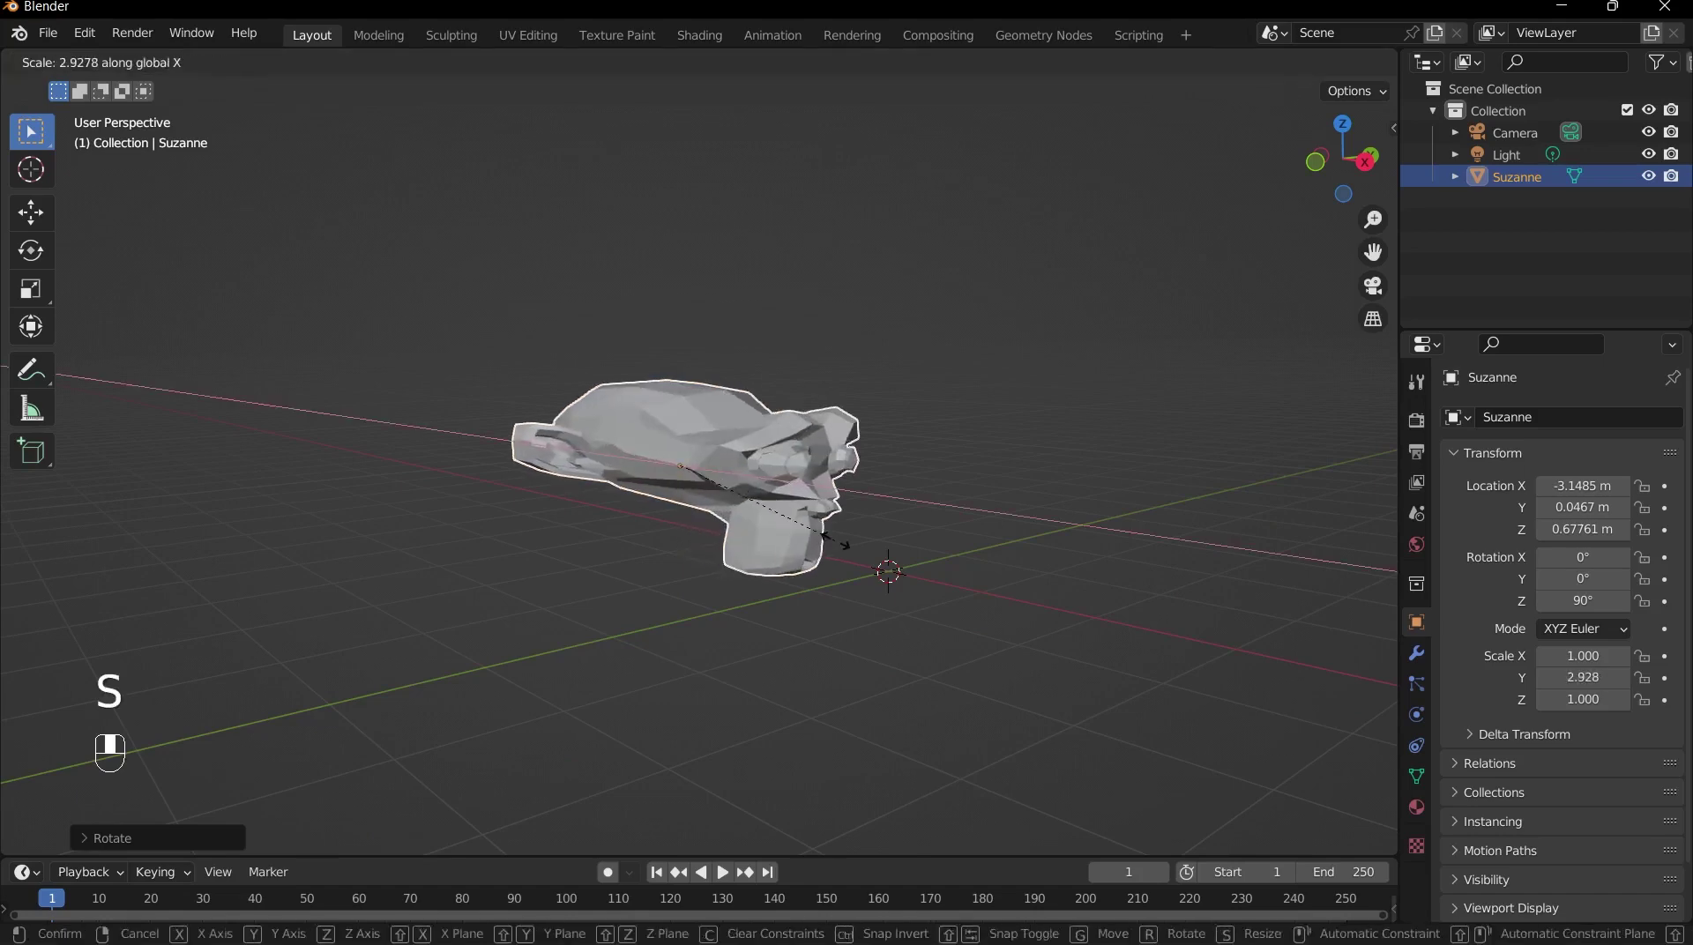
key("y")
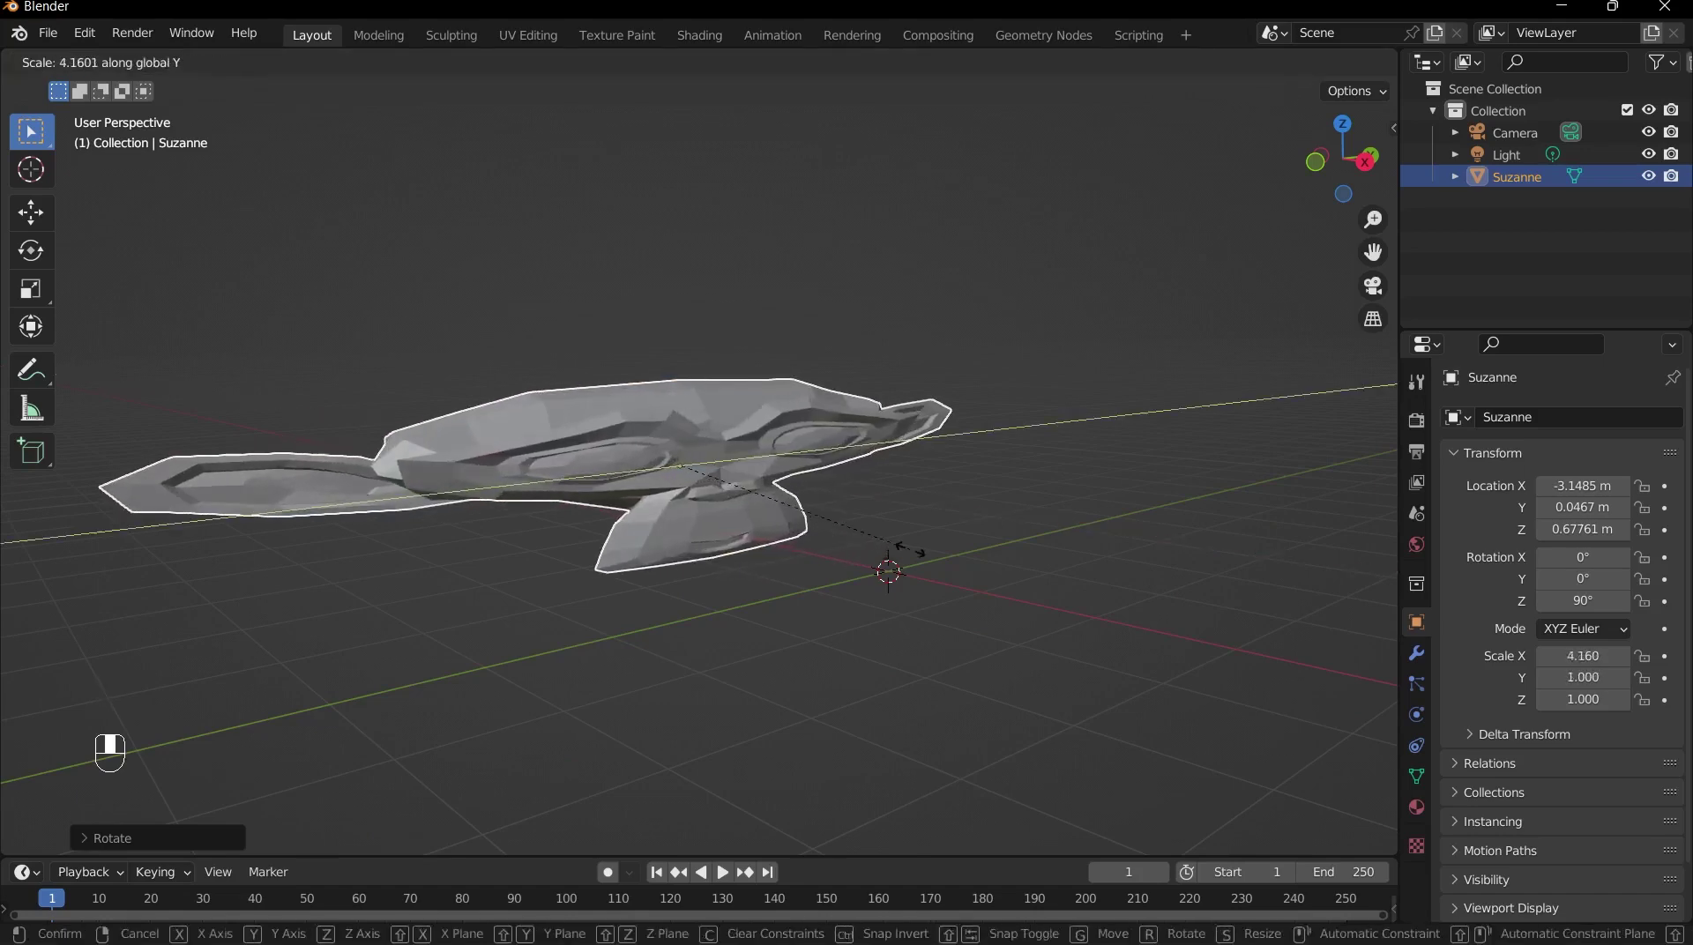
key("z")
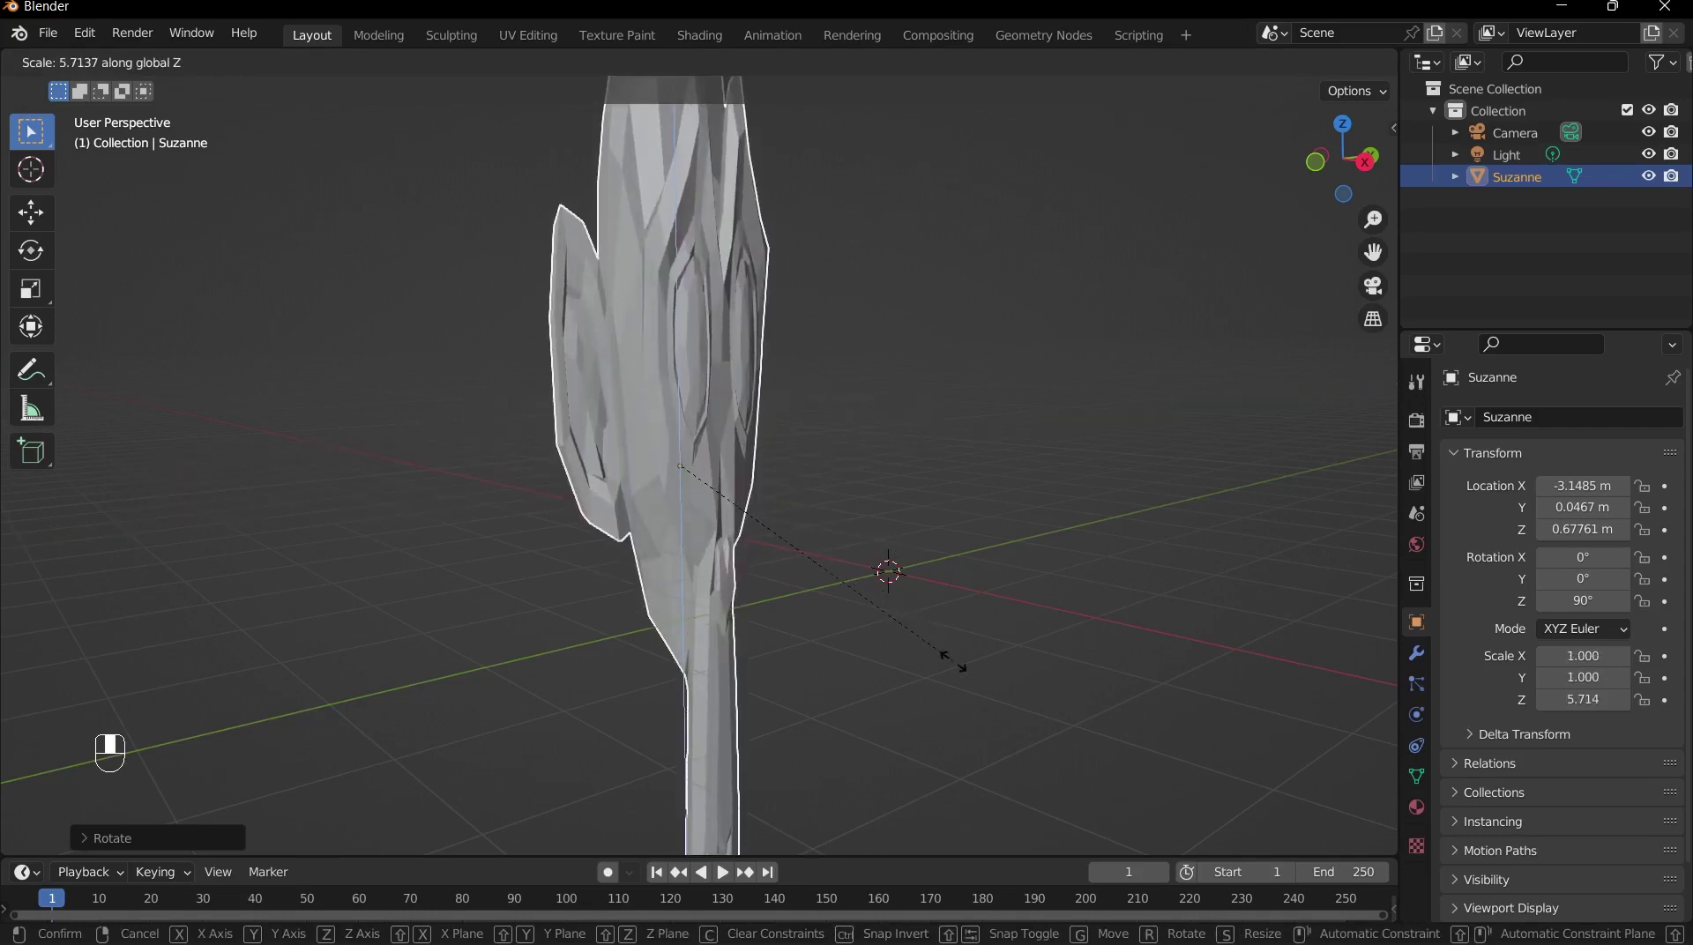
key("Escape")
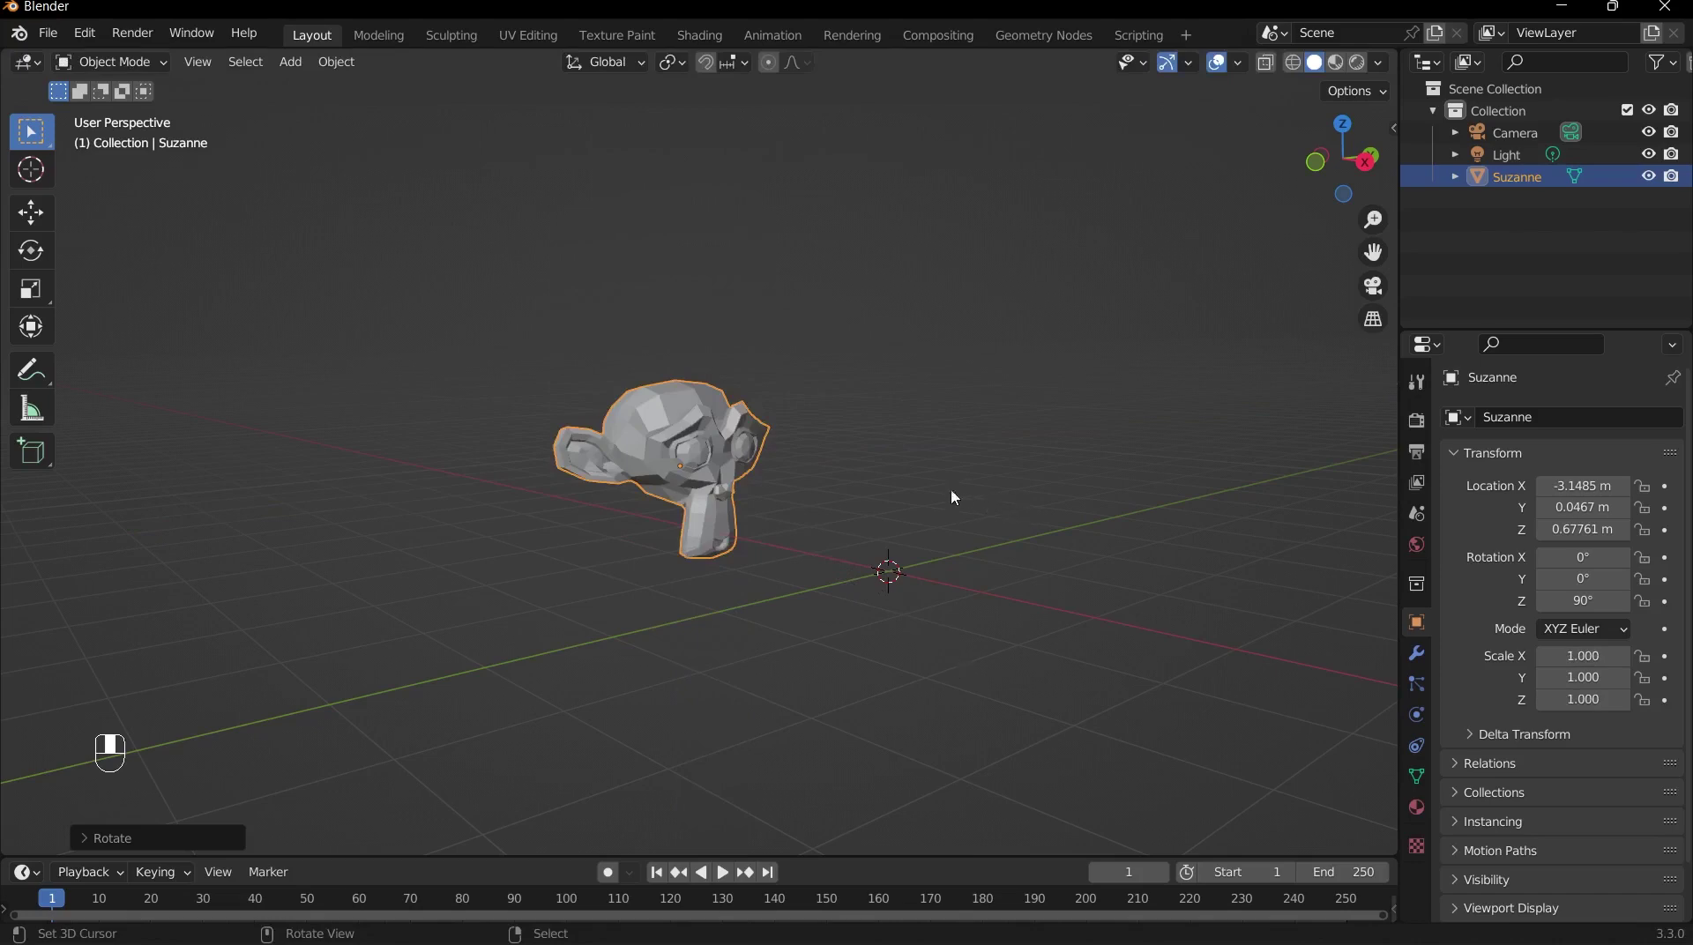
Scale the monkey head by a factor of 2 along the global X axis
type("sx")
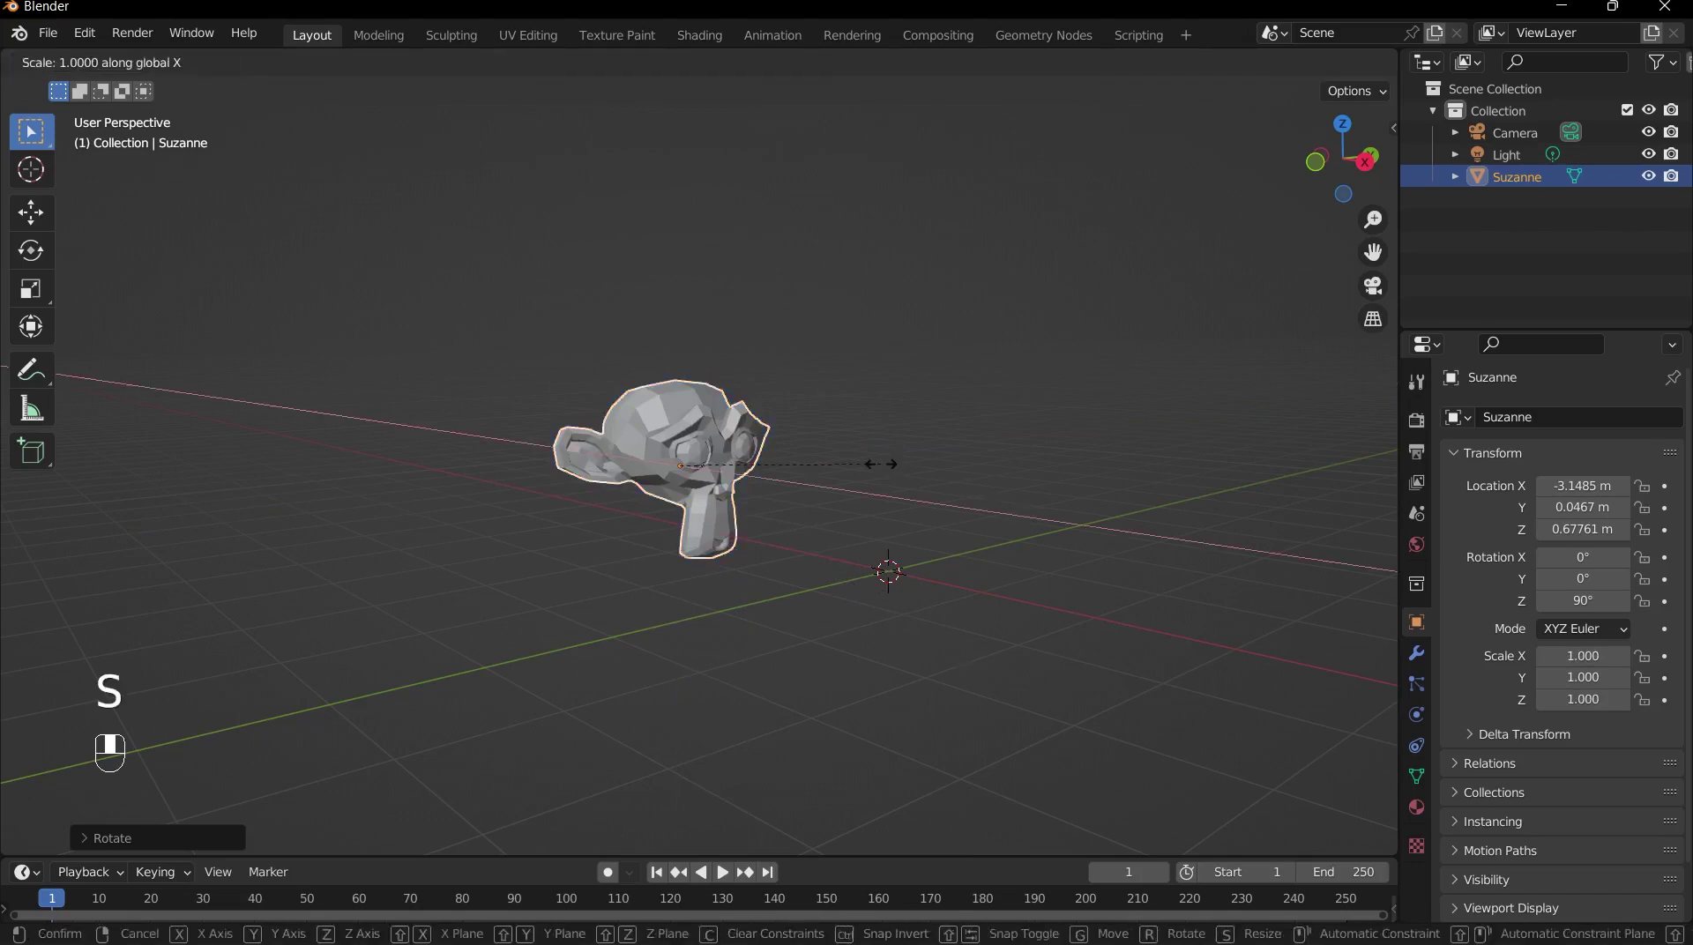
type("2")
left_click(880, 464)
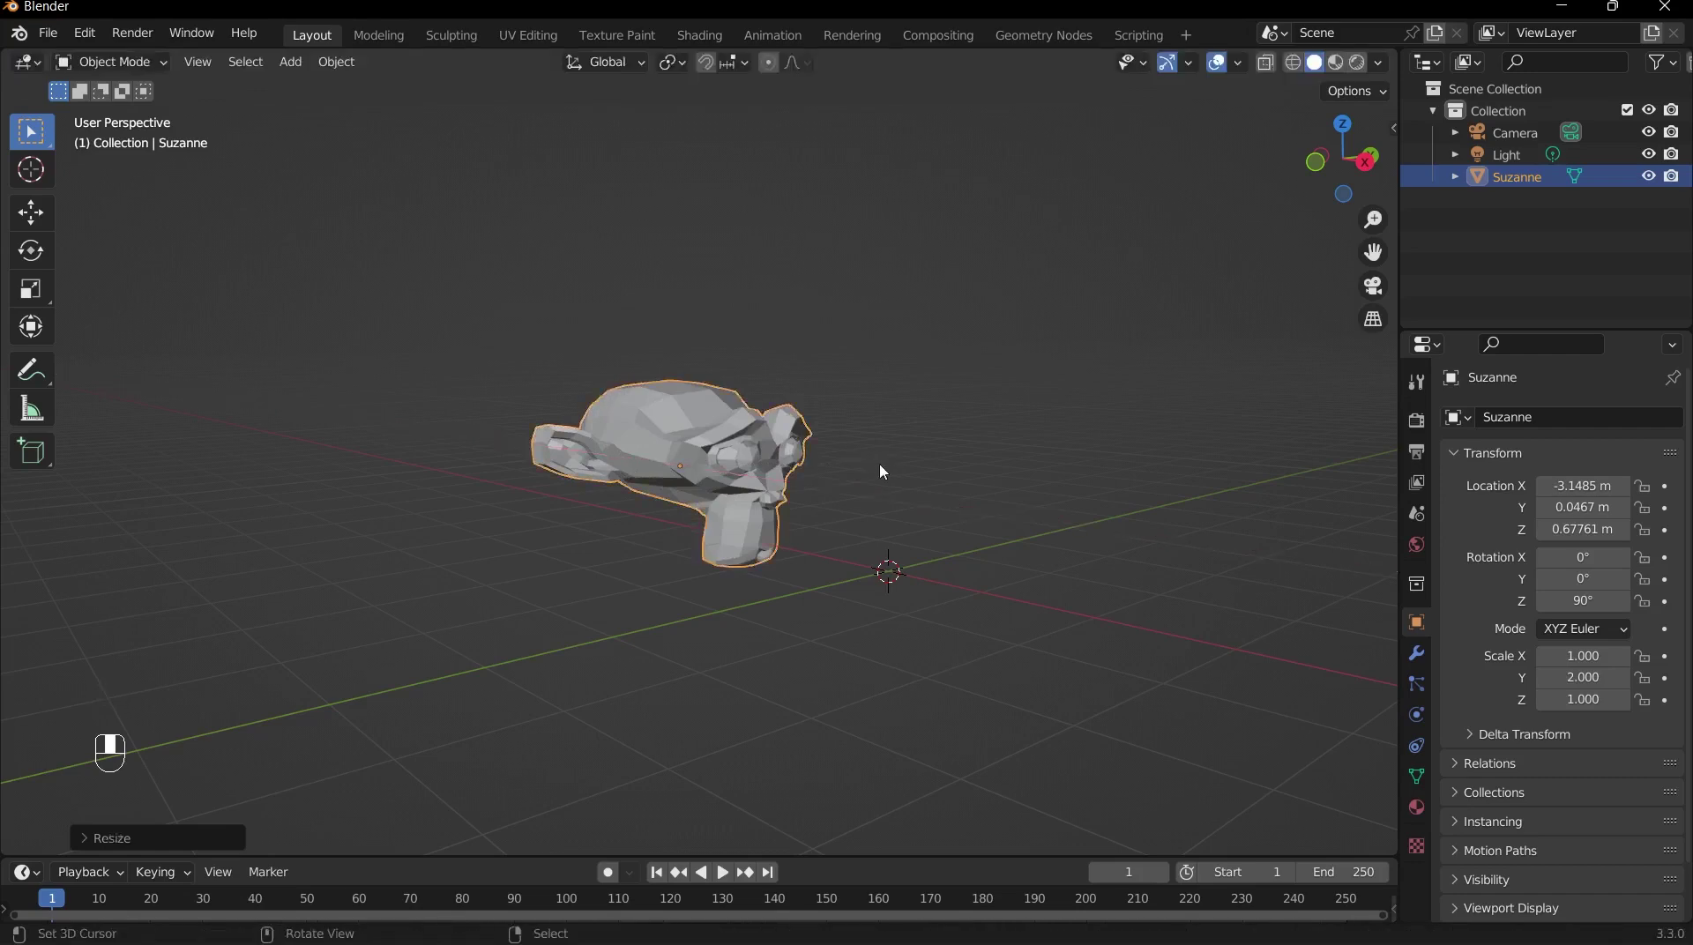
Clear the monkey head's location and rotation so both return to their default values
middle_click_drag(880, 464, 851, 509)
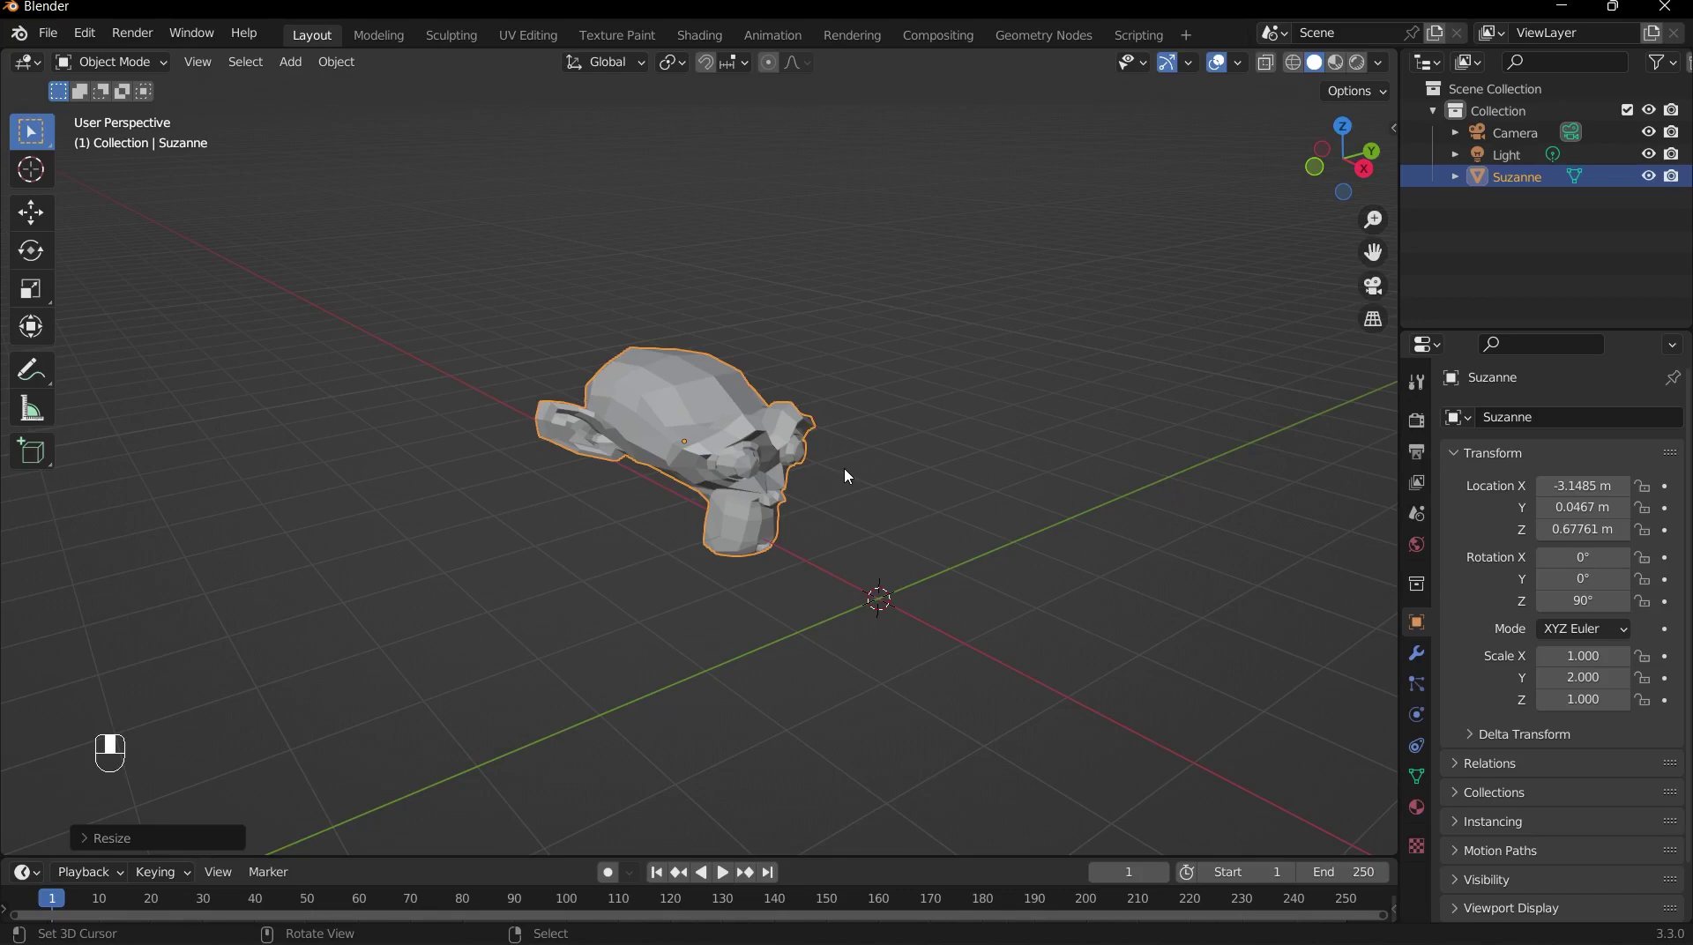
key("alt+g")
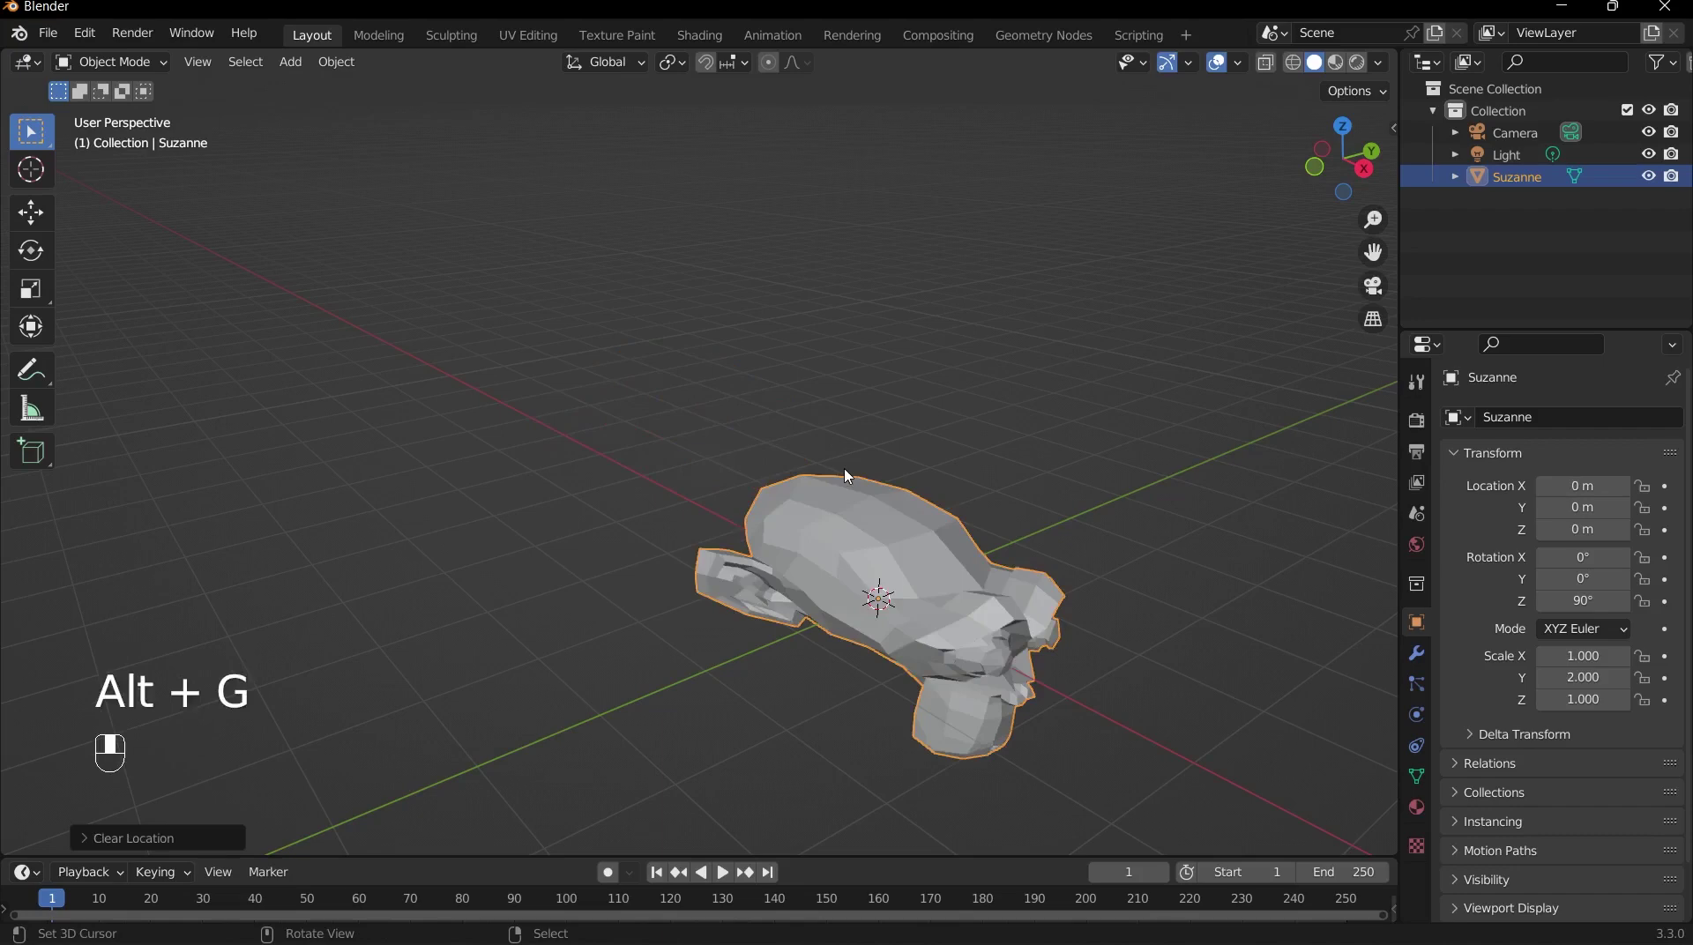
key("alt+r")
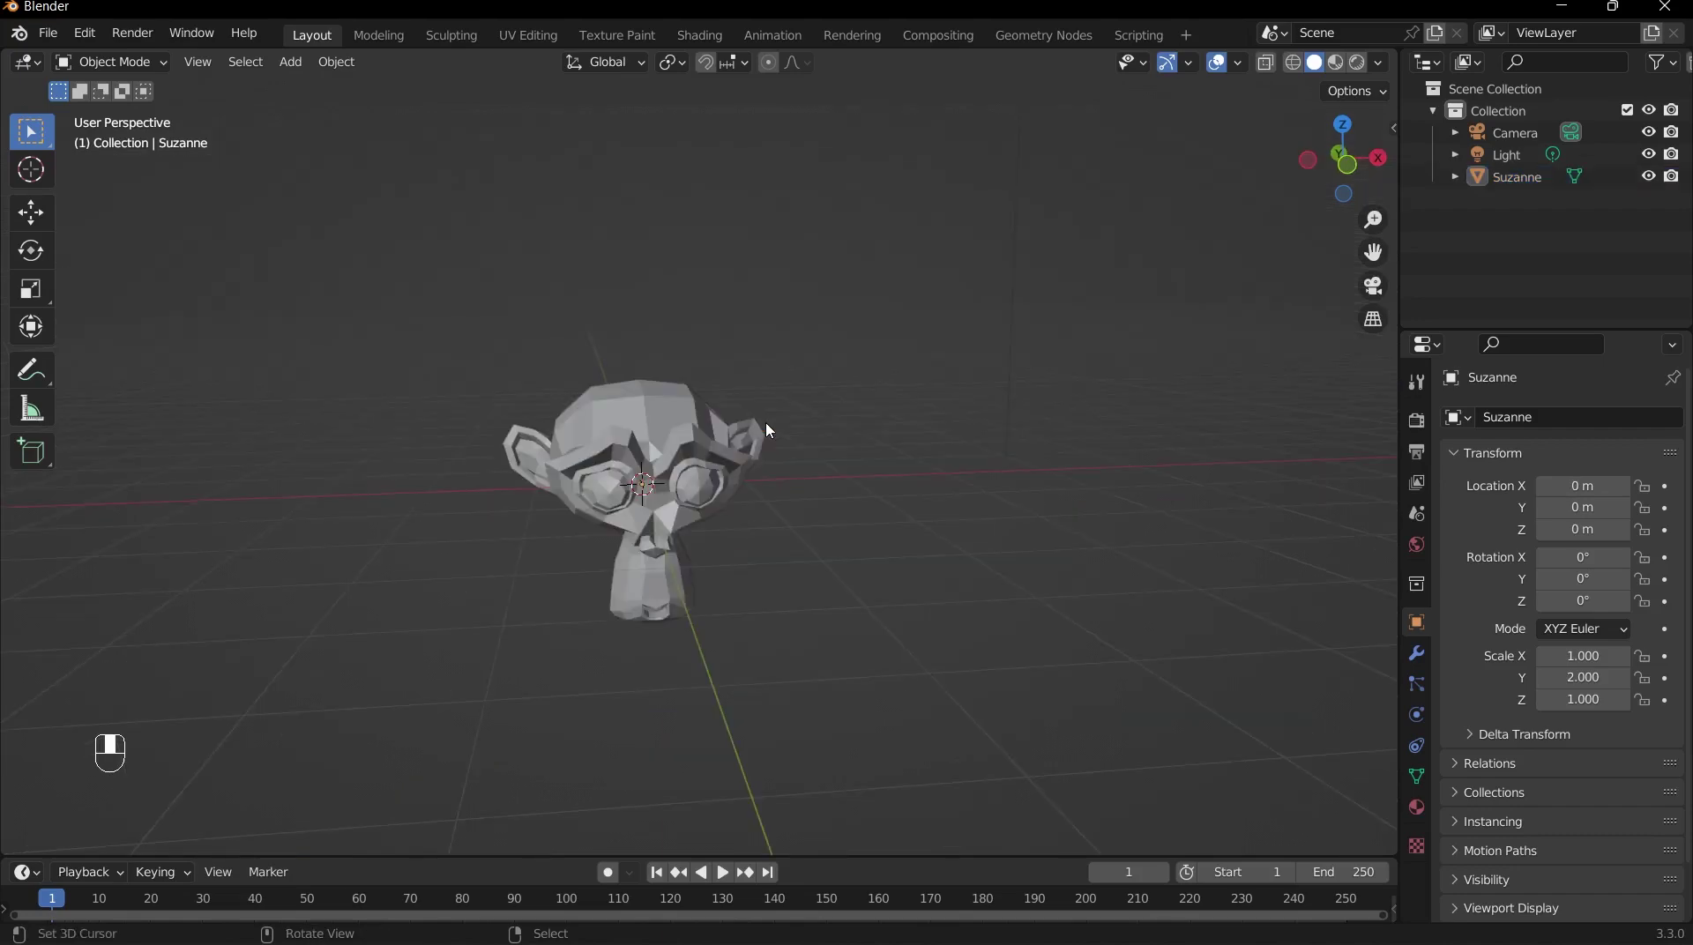
Select the monkey head again and clear its scale, finishing with the object deselected
left_click(604, 432)
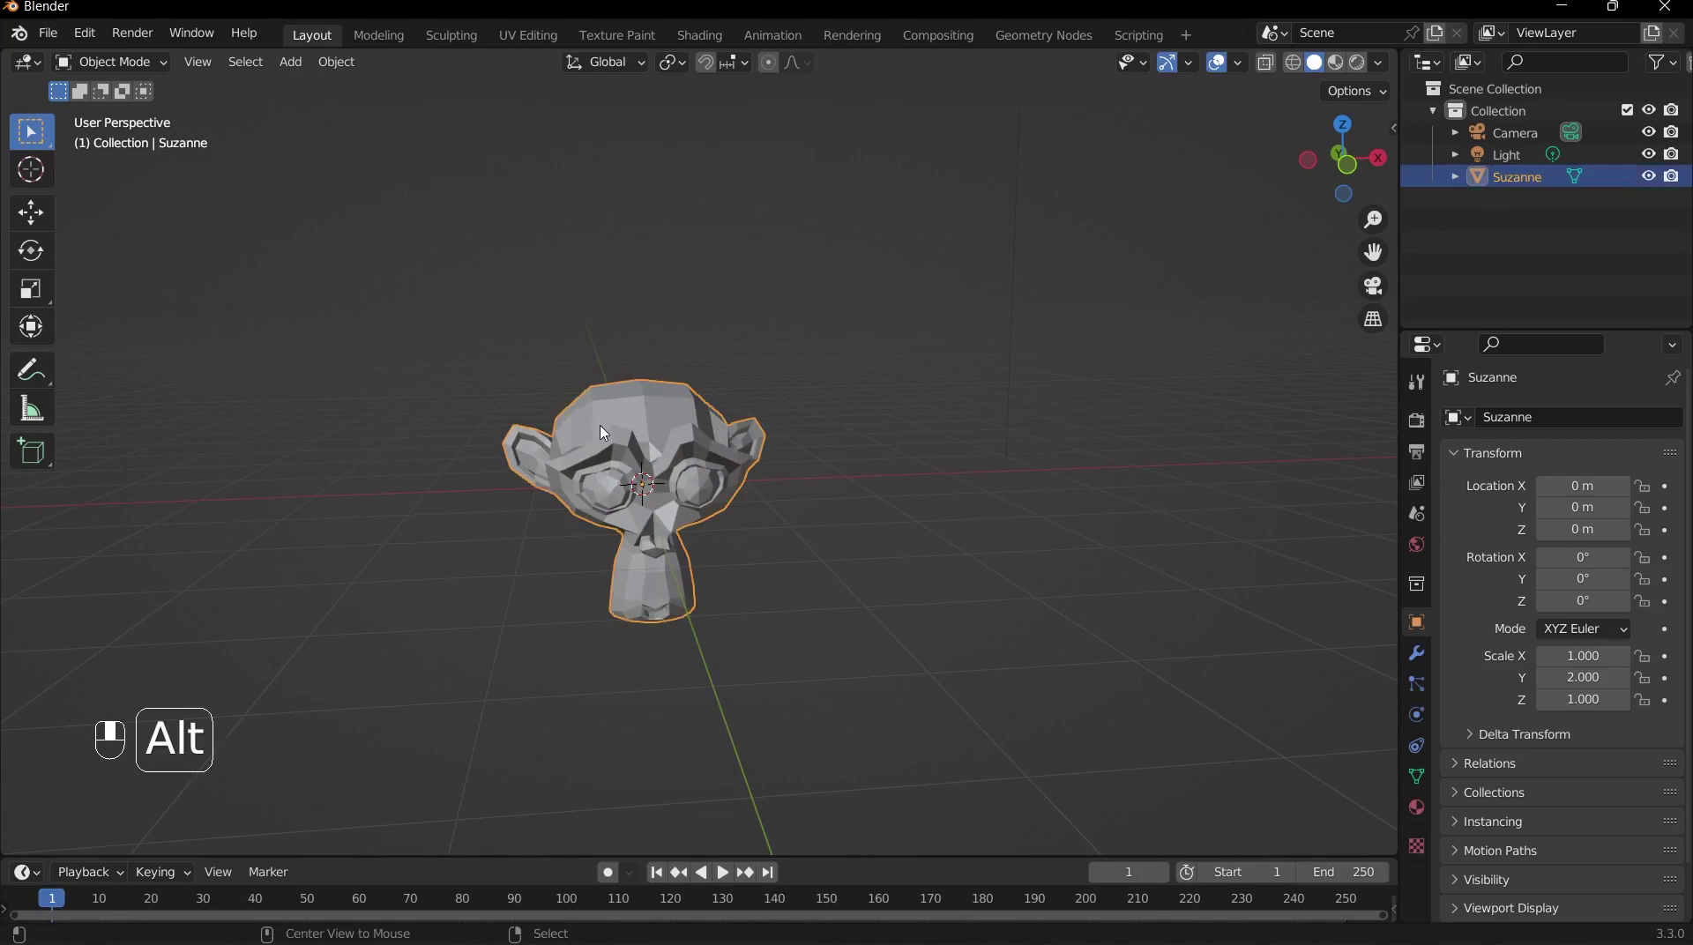
key("alt+s")
left_click(843, 425)
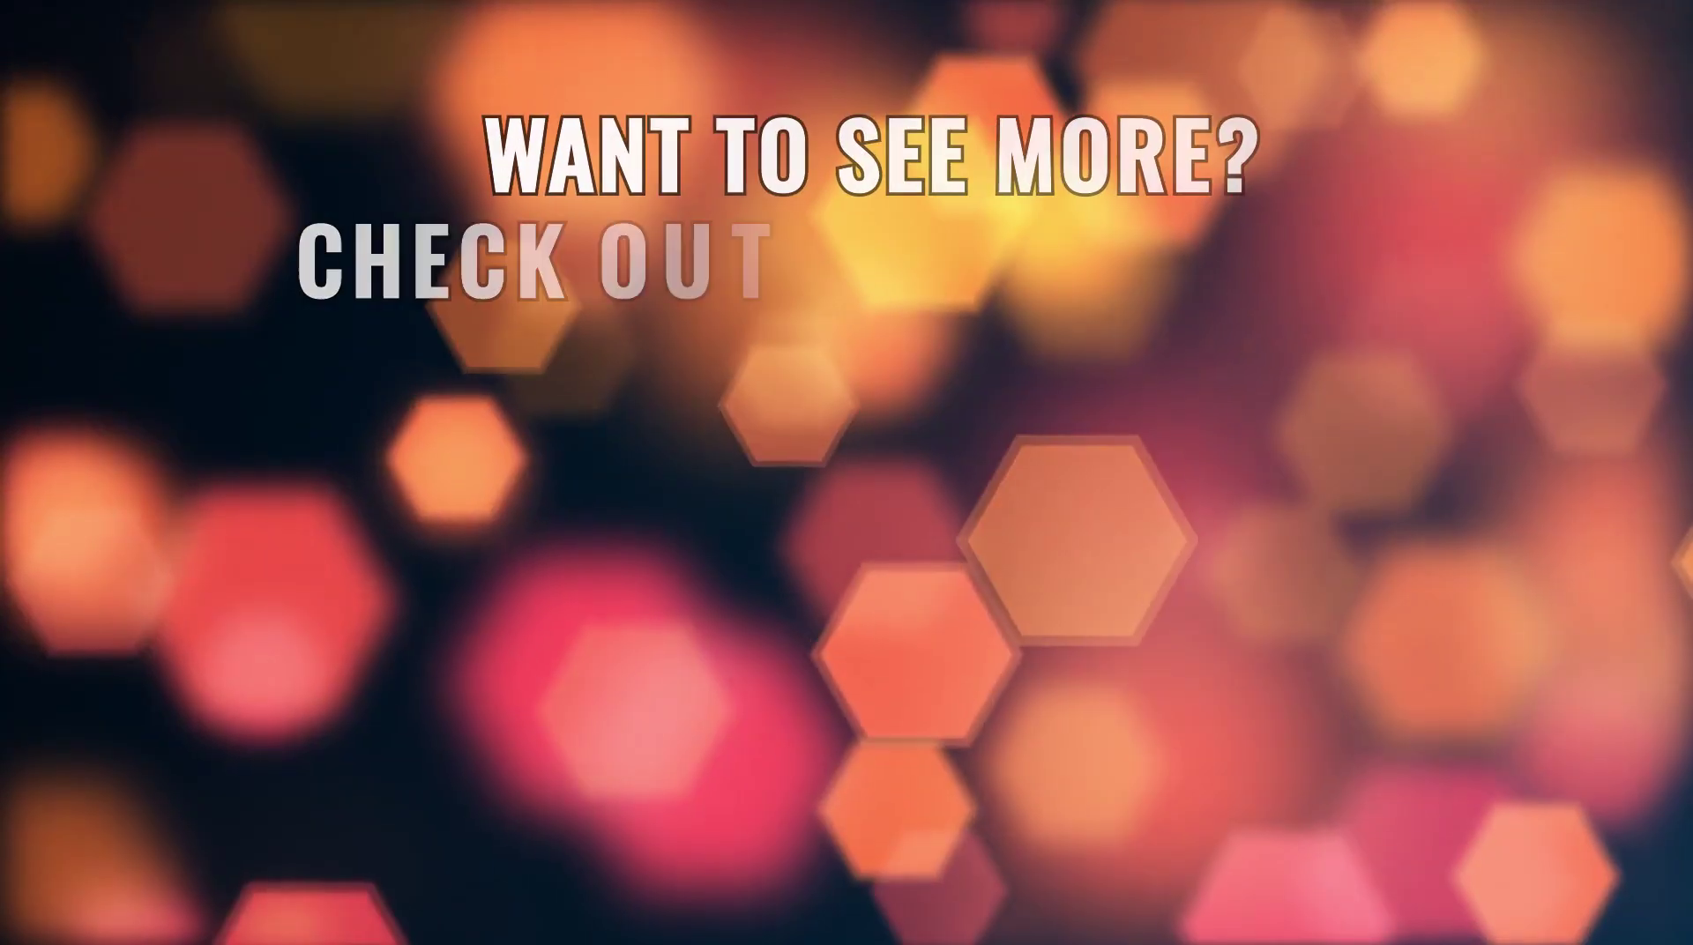